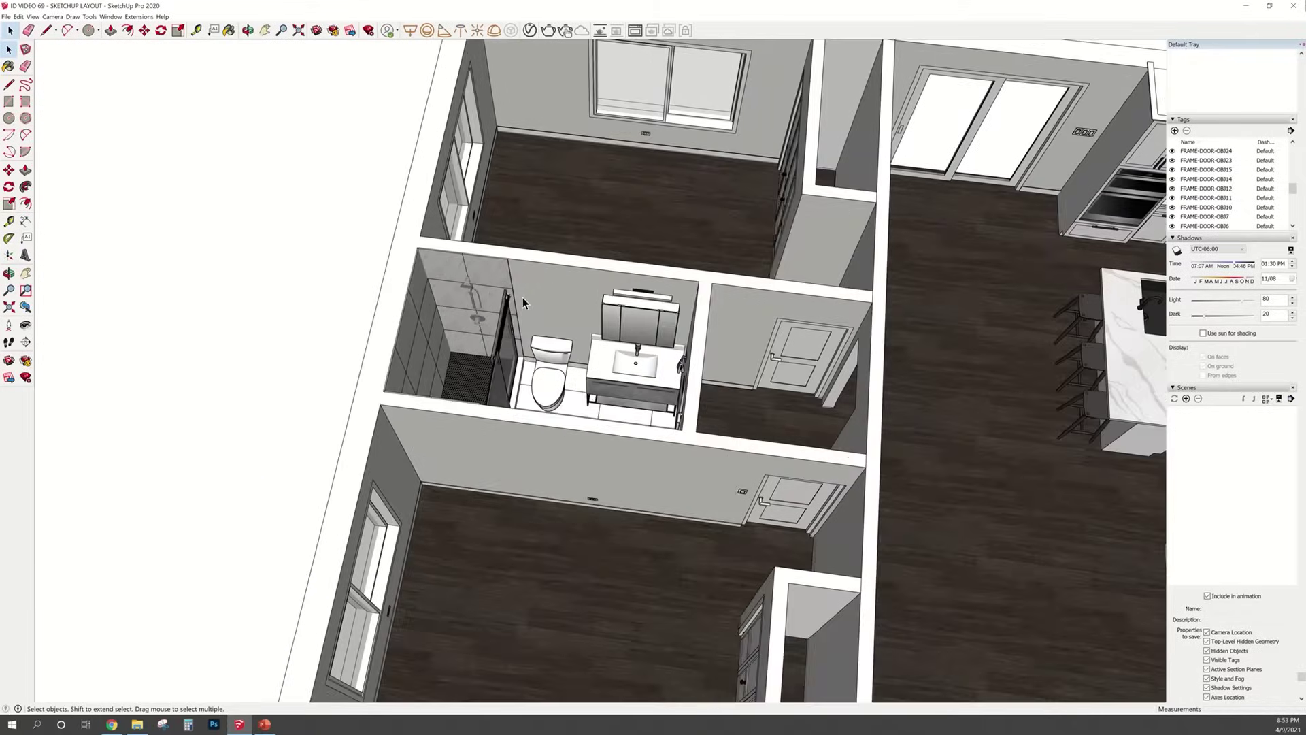
Place a section plane on the bedroom wall shared with the bathroom, parallel to it, keeping the name Section 19 and symbol 19
scroll(527, 276, "up", 2)
scroll(496, 268, "up", 3)
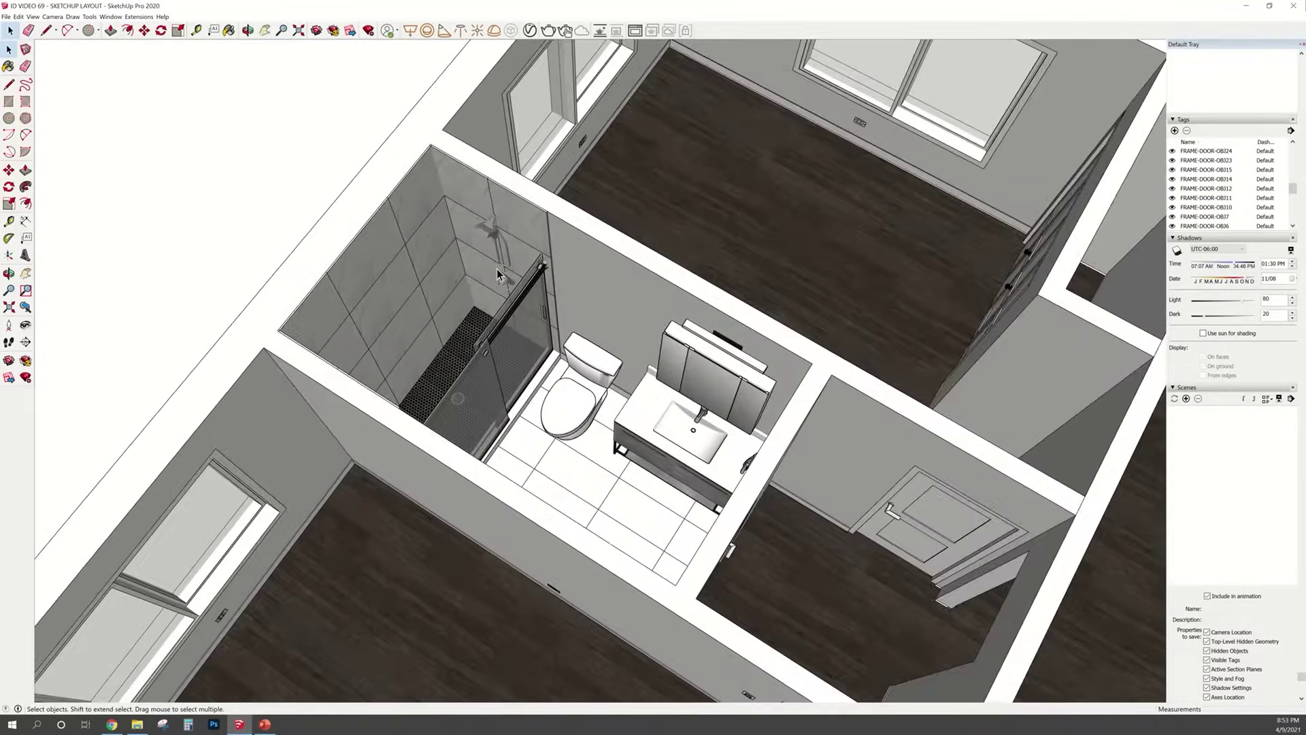
middle_click_drag(497, 268, 523, 334)
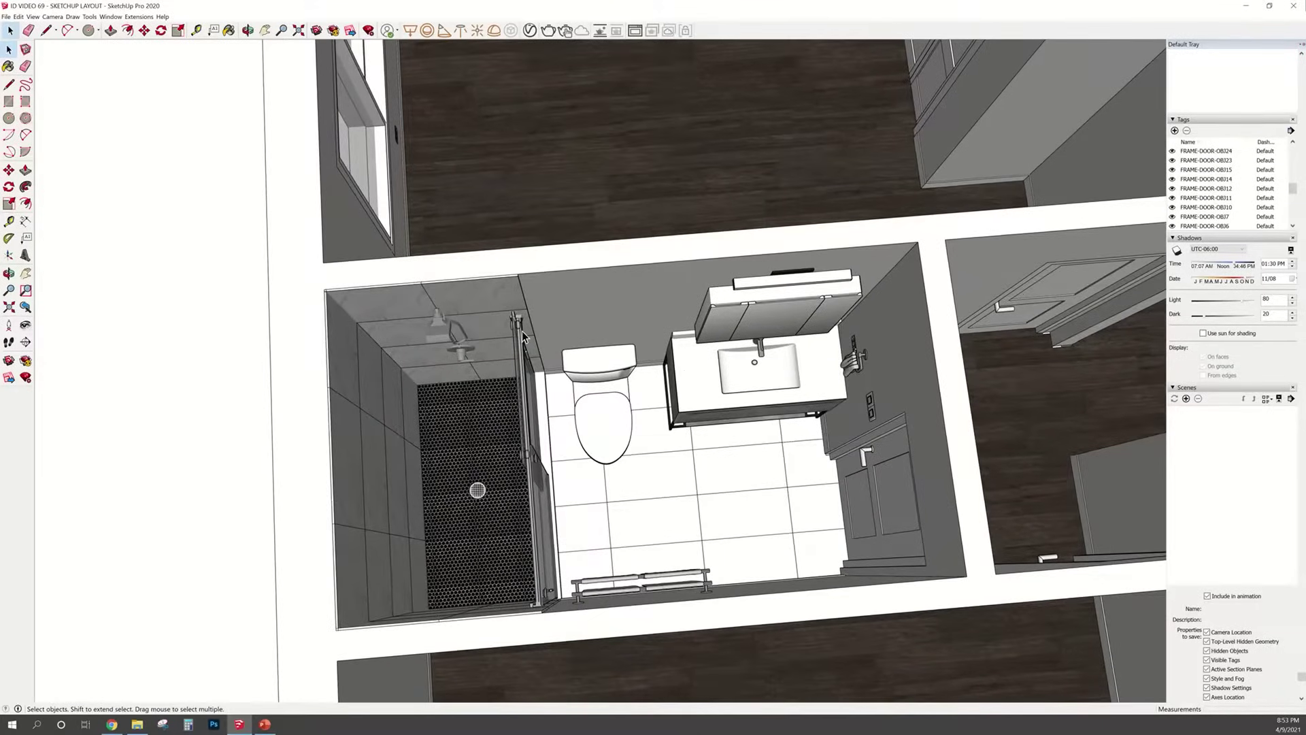
scroll(523, 331, "down", 3)
middle_click_drag(523, 332, 555, 306)
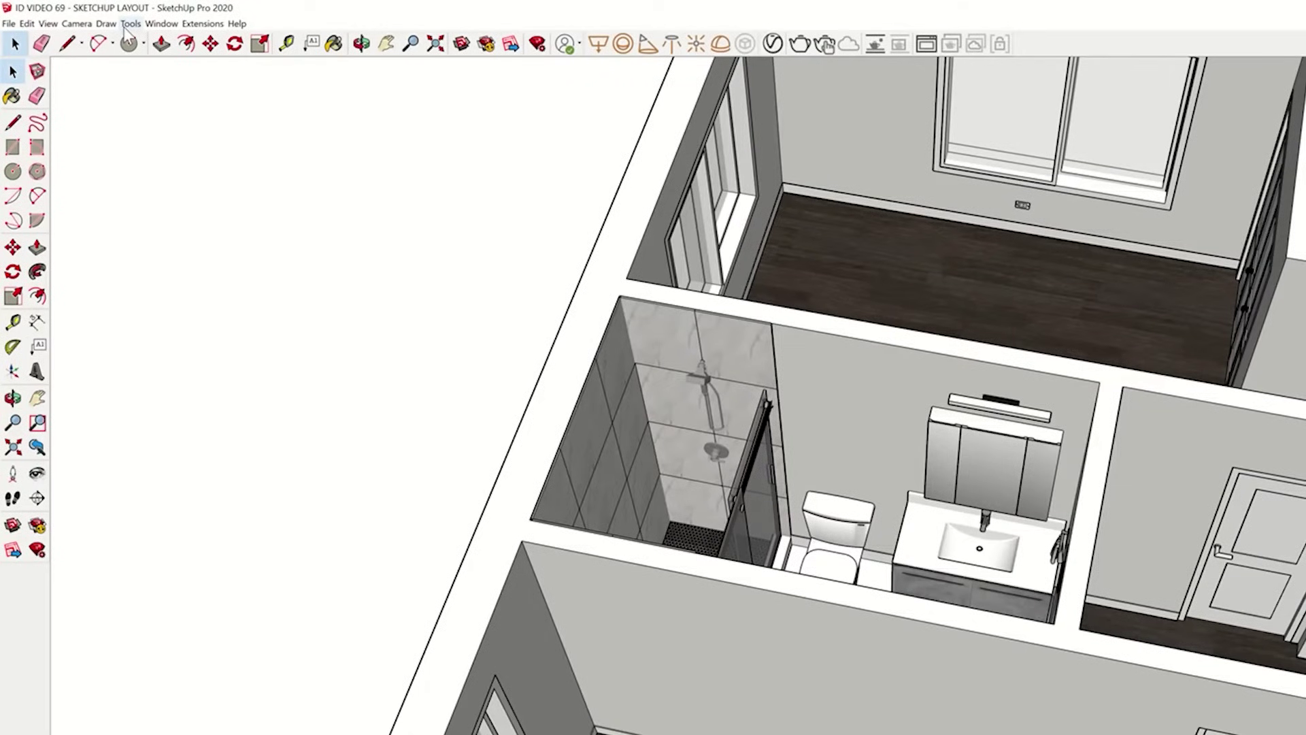
left_click(130, 23)
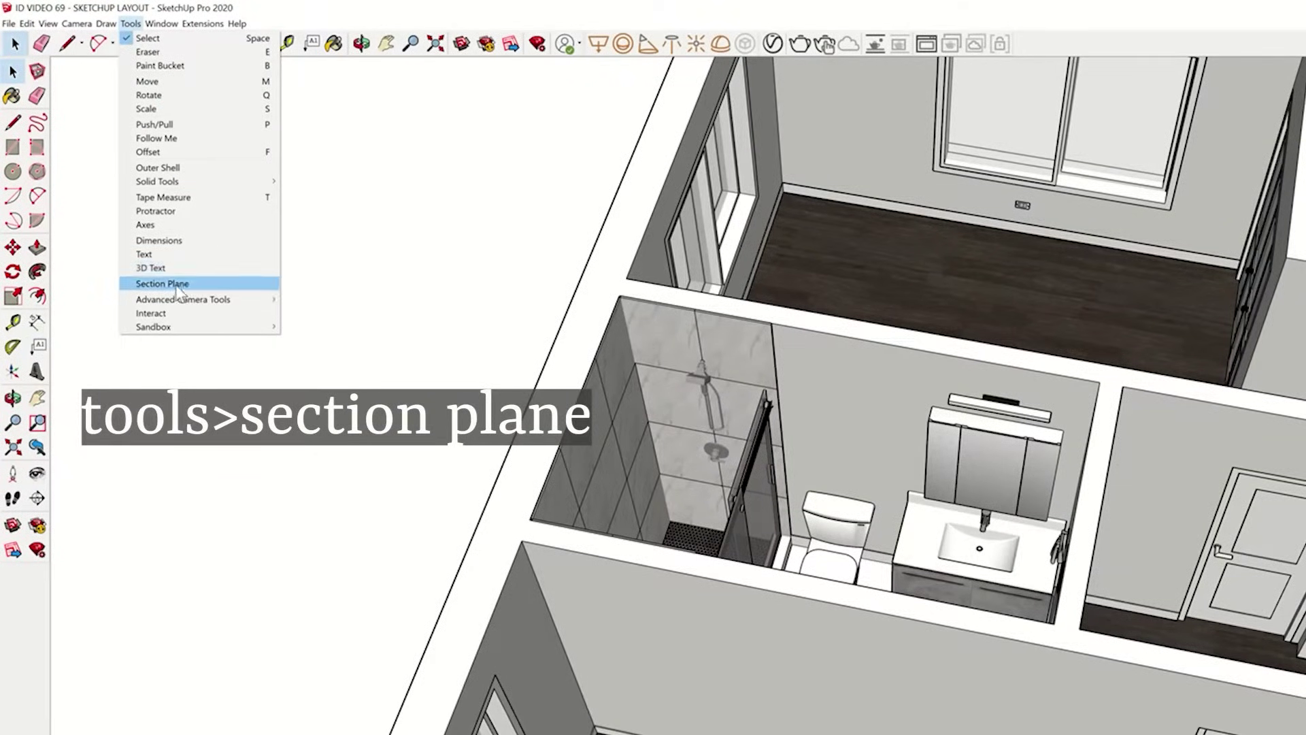
left_click(176, 284)
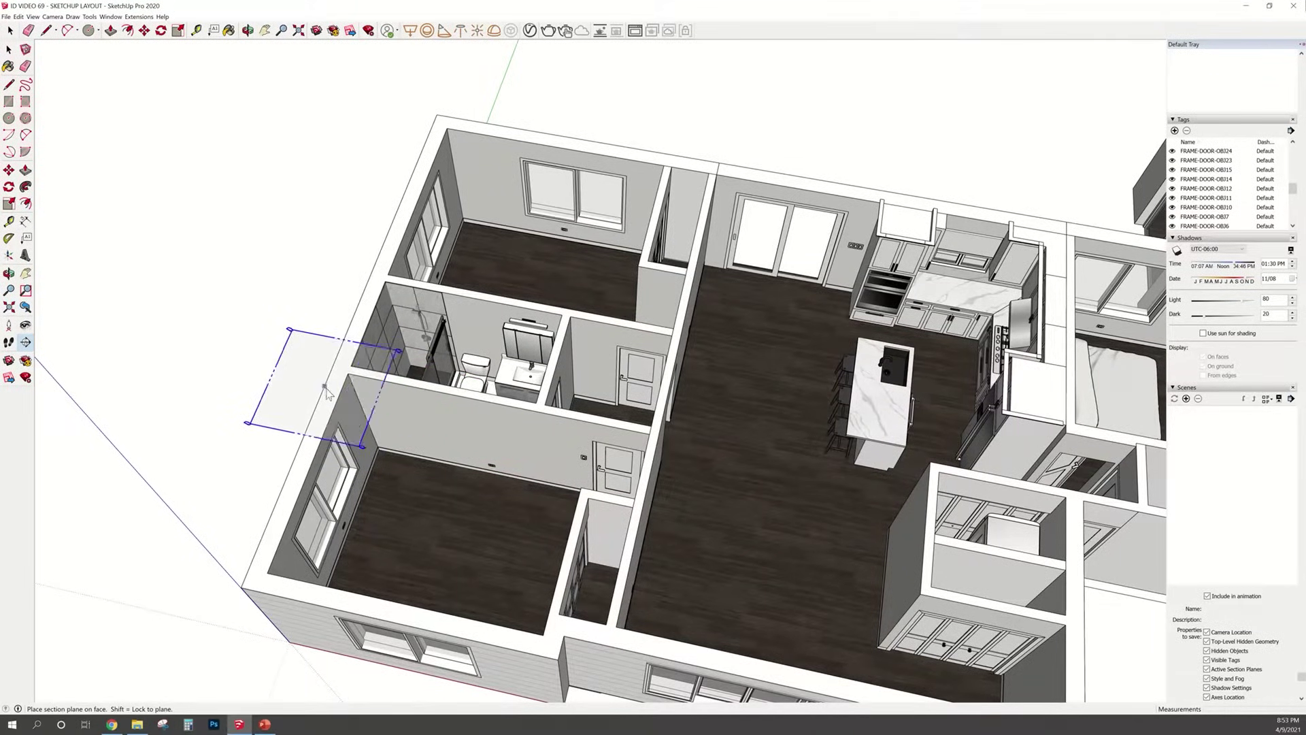
scroll(328, 394, "up", 2)
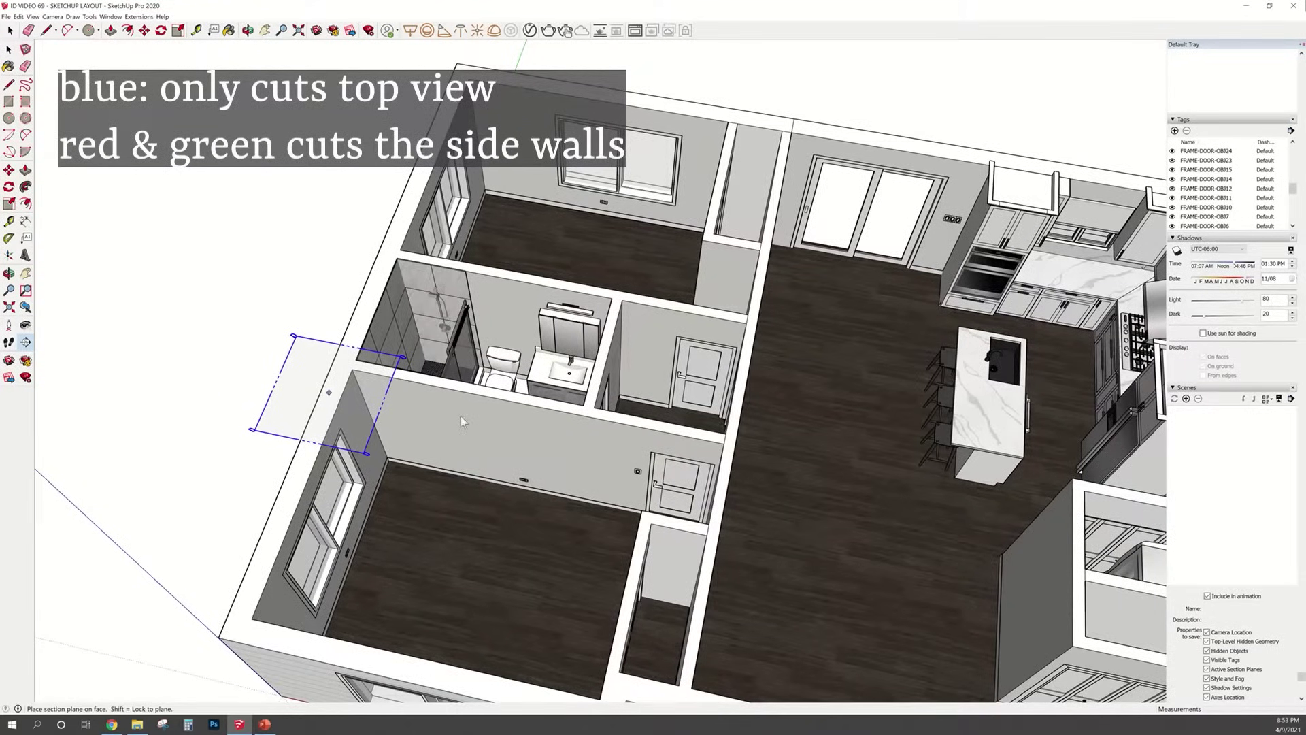
scroll(642, 395, "down", 1)
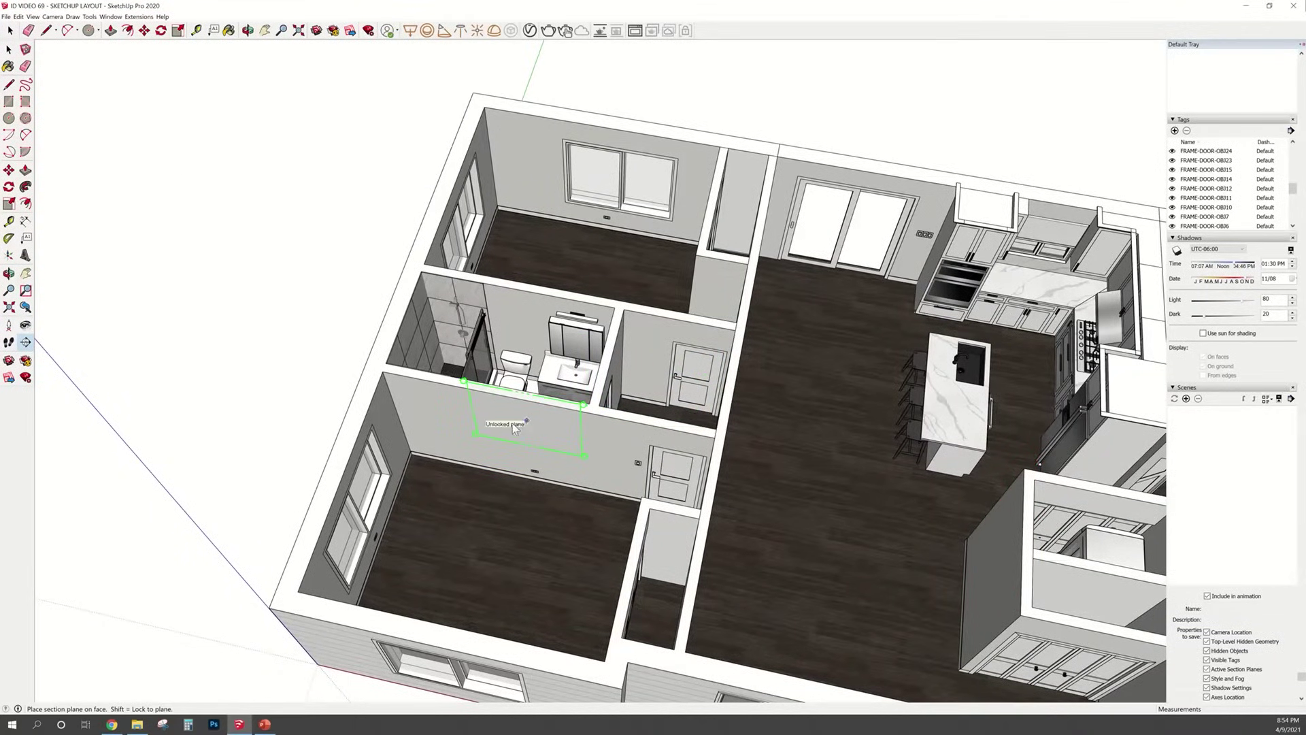
scroll(475, 422, "up", 3)
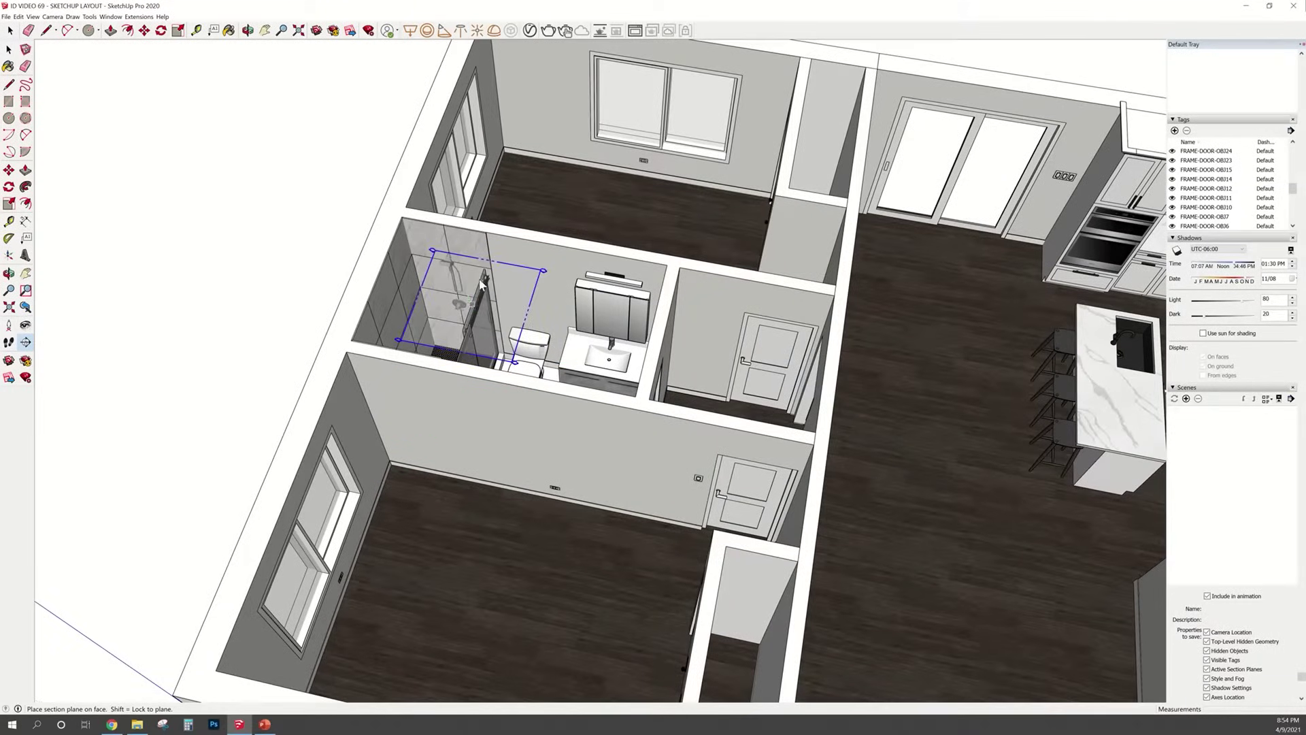
middle_click_drag(482, 303, 556, 323)
scroll(557, 324, "up", 2)
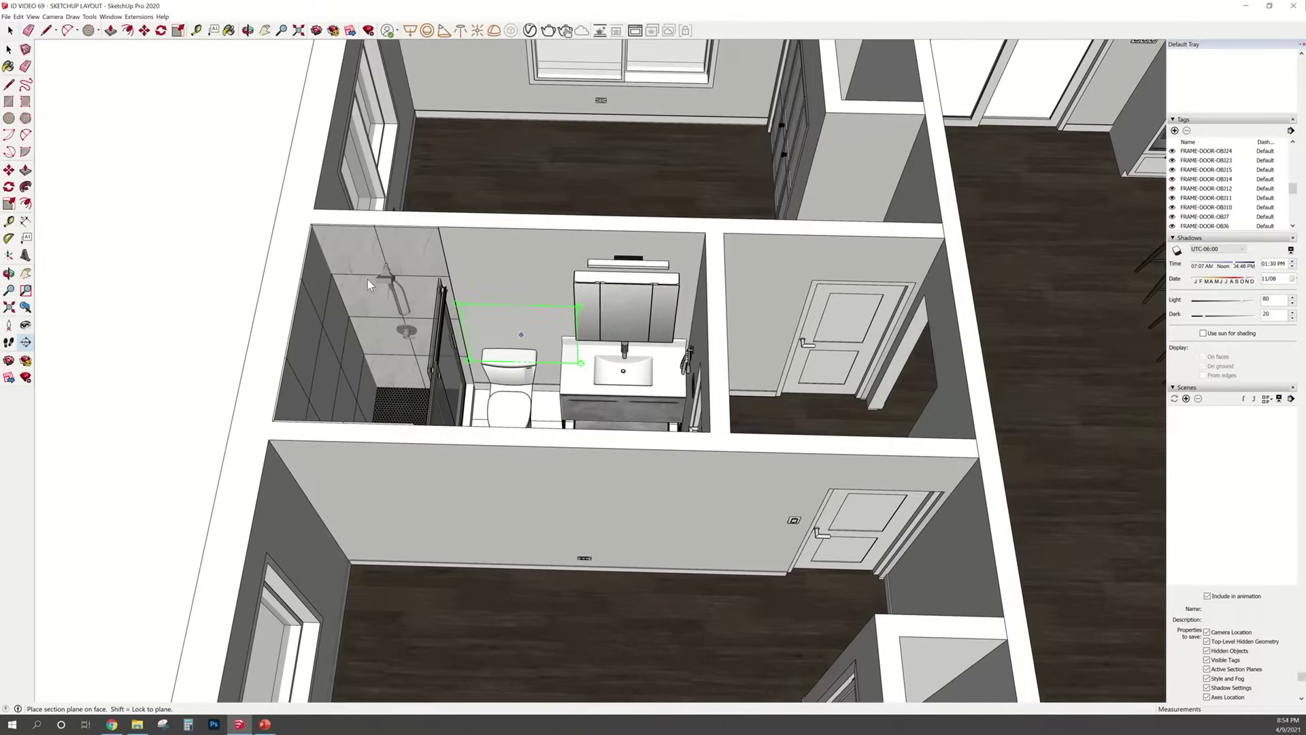
left_click(525, 495)
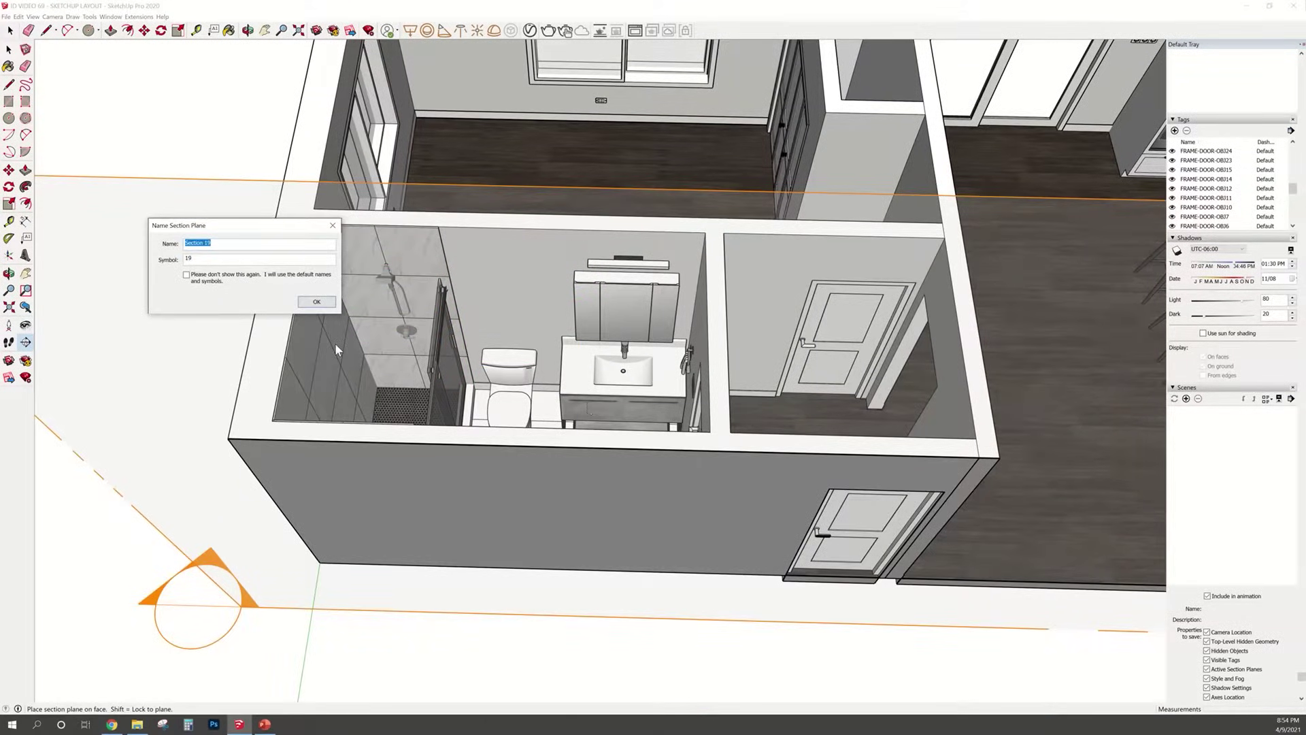
left_click(317, 302)
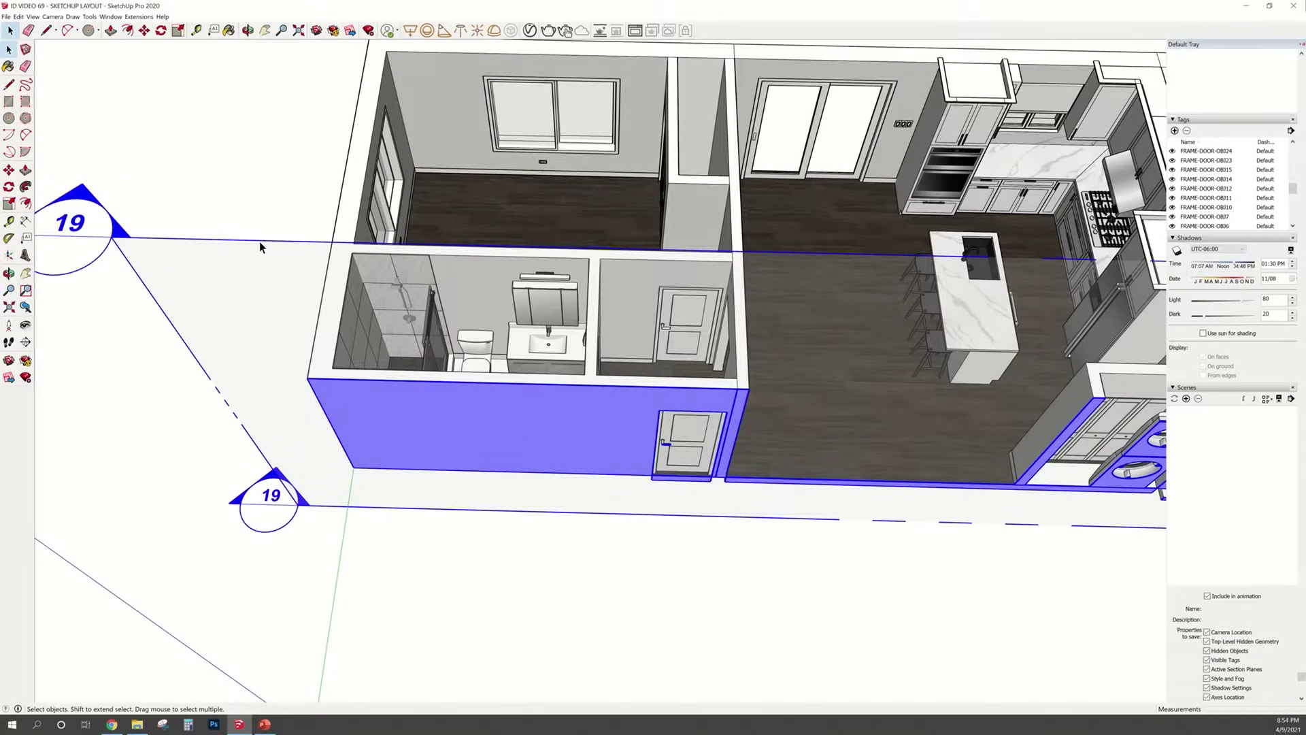
Move the section plane inward so that it cuts through the bathroom, and hide the display of section planes
key("m")
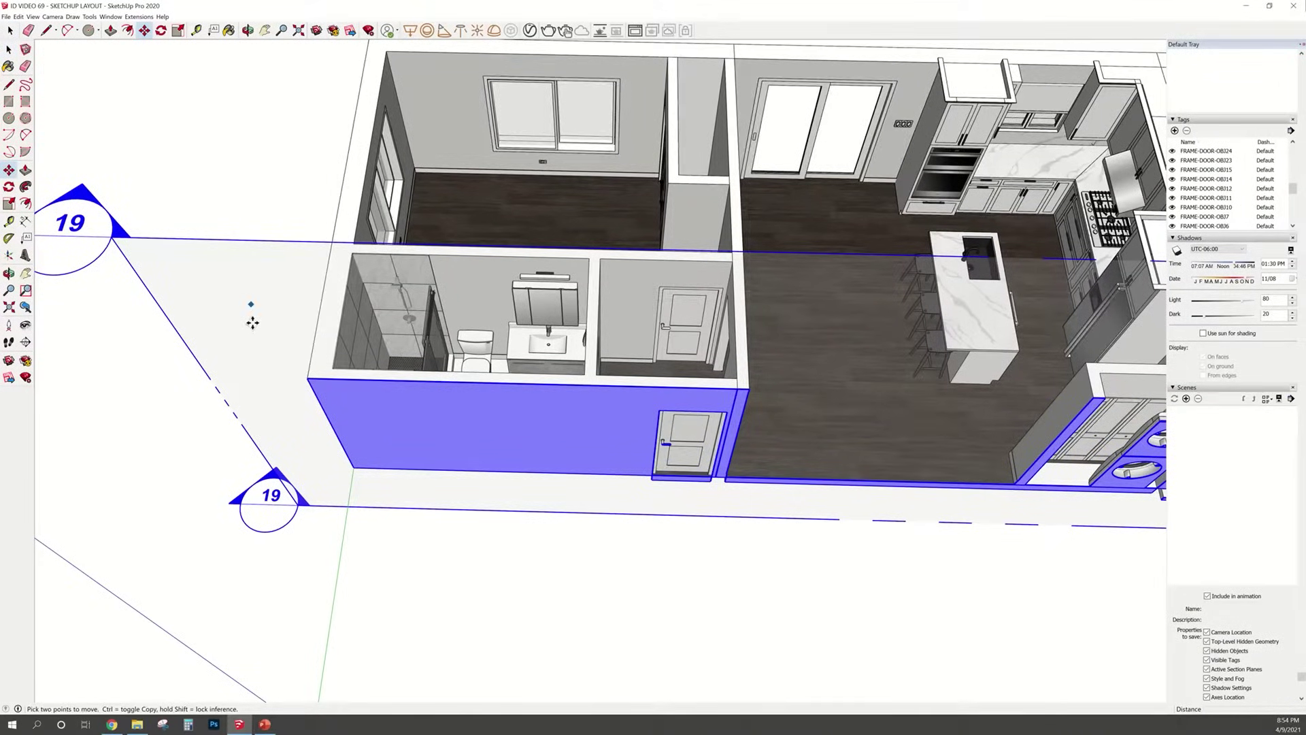
left_click(253, 318)
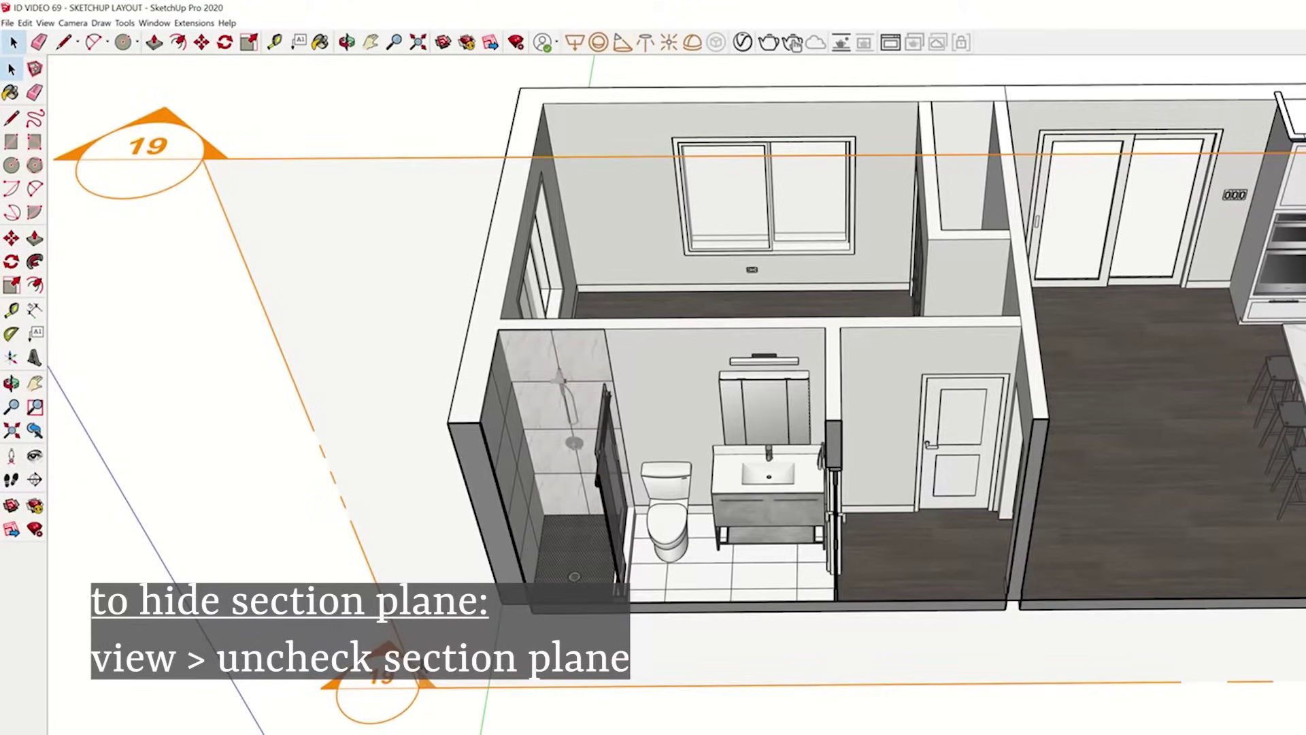
left_click(47, 24)
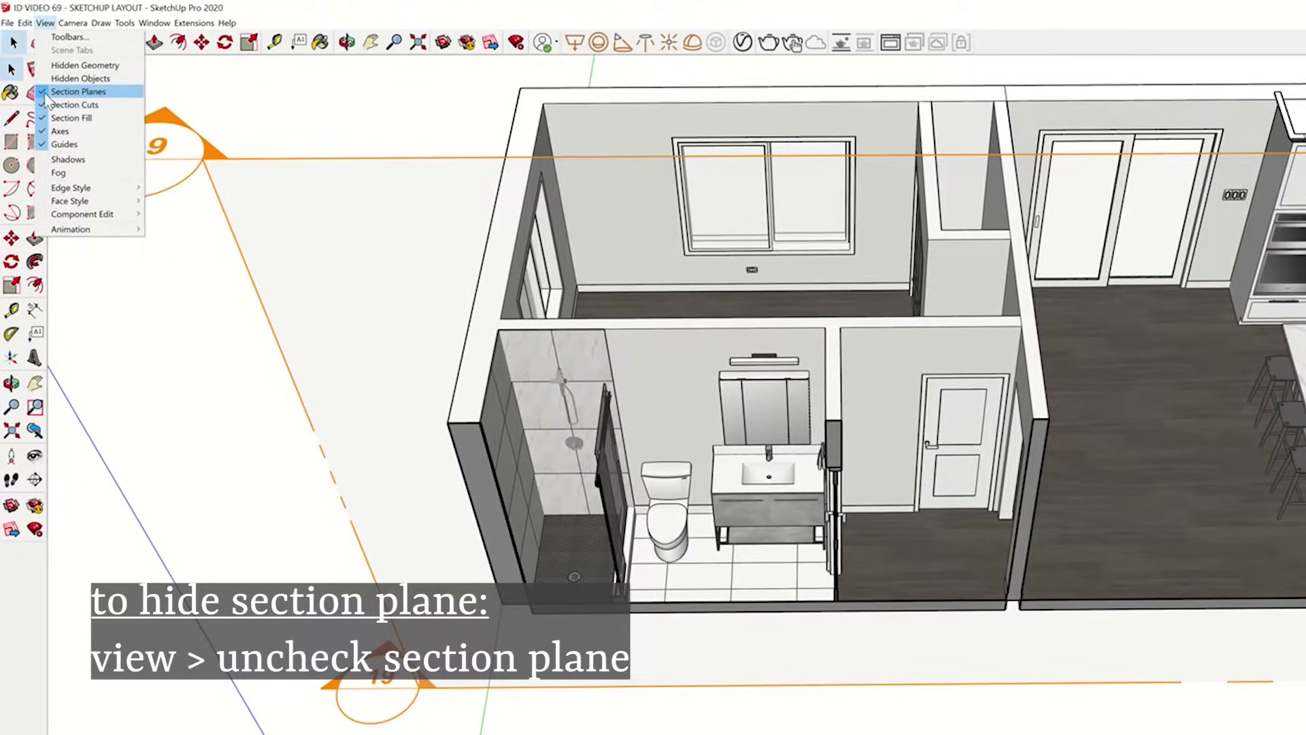
left_click(46, 93)
left_click(33, 16)
left_click(41, 65)
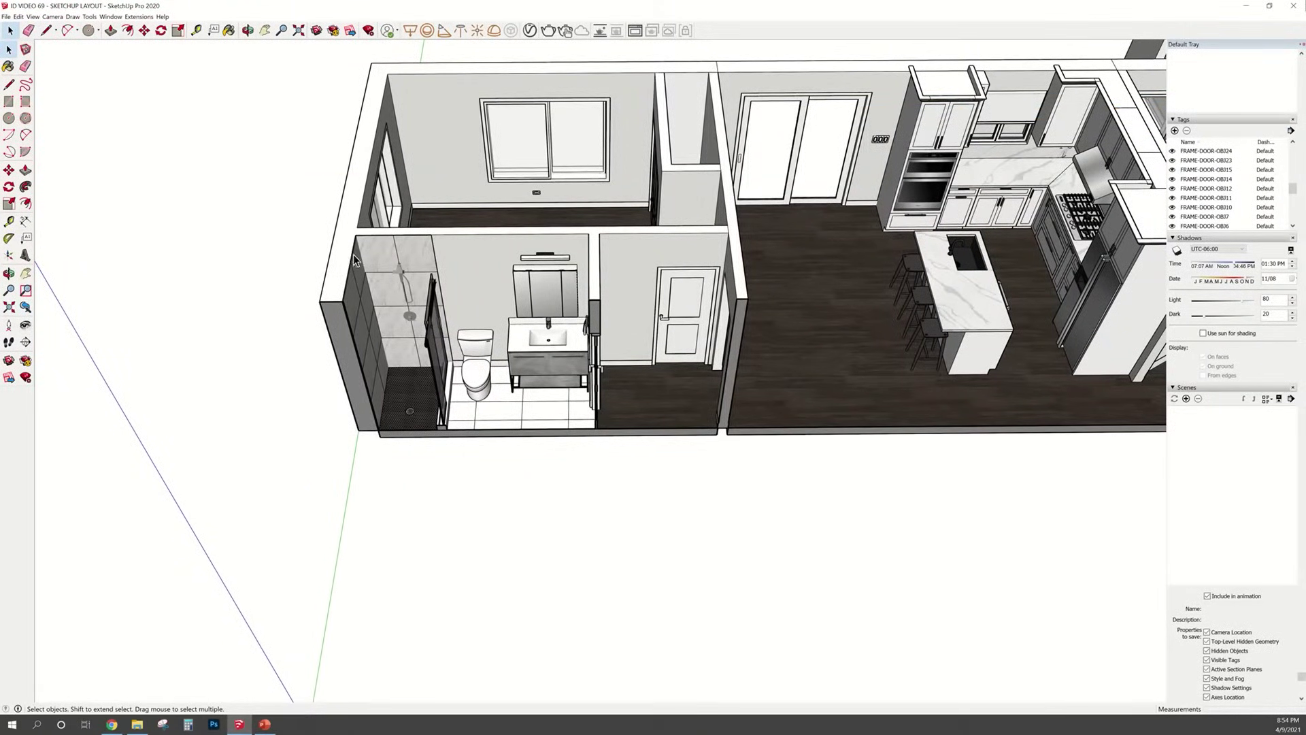
Switch the camera to the standard Front view and bring the whole bathroom section into view
scroll(360, 268, "up", 3)
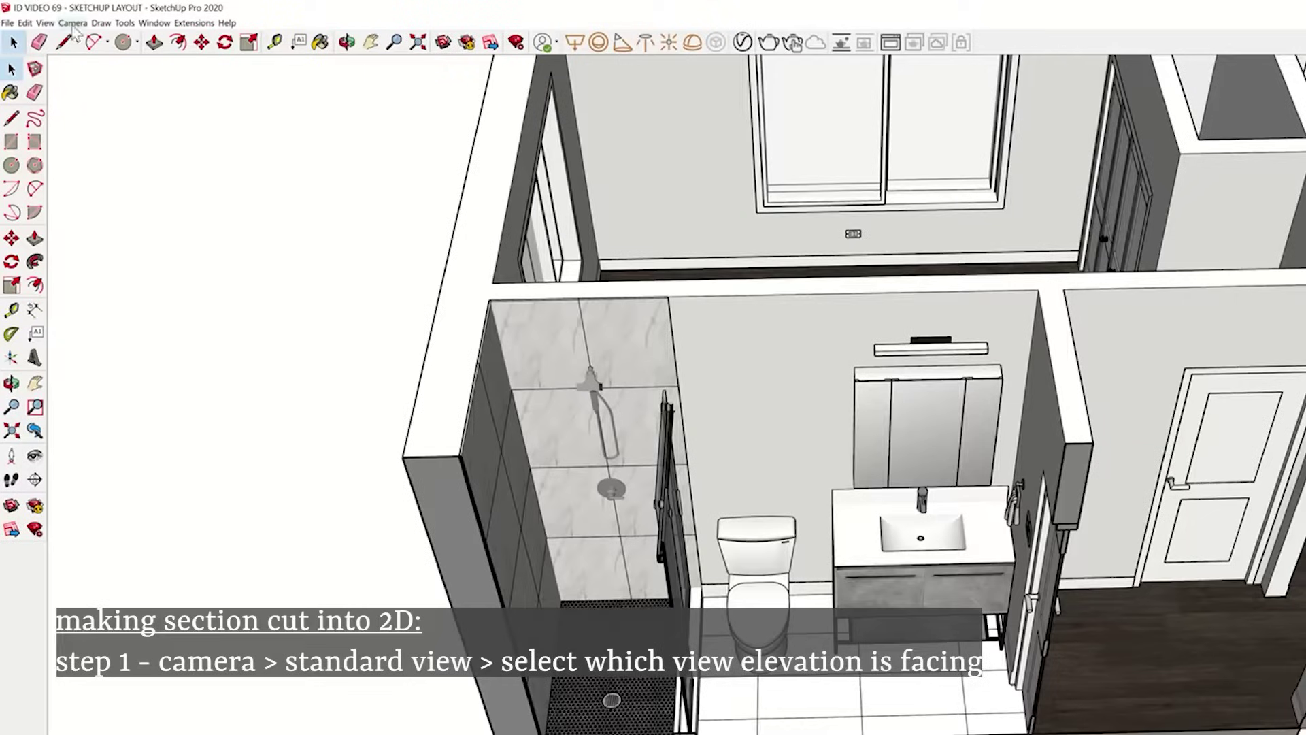
left_click(74, 25)
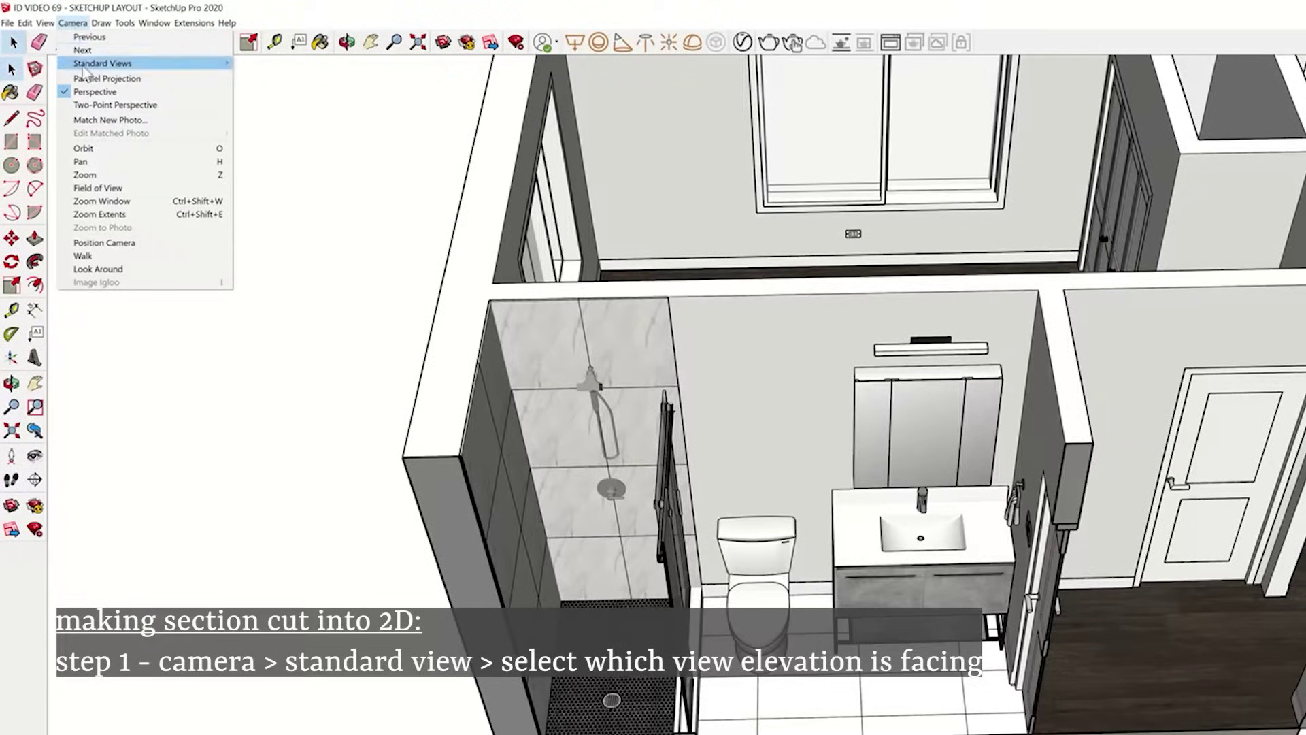
mouse_move(83, 67)
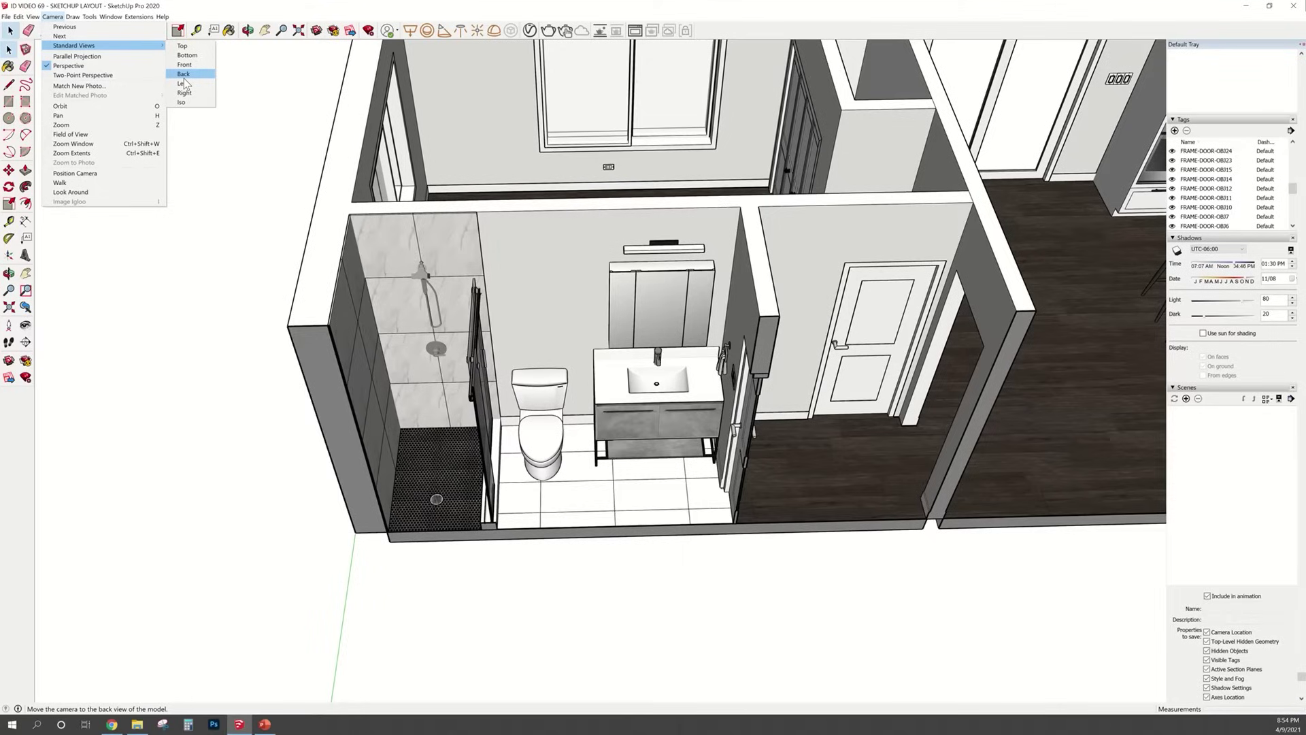
left_click(181, 66)
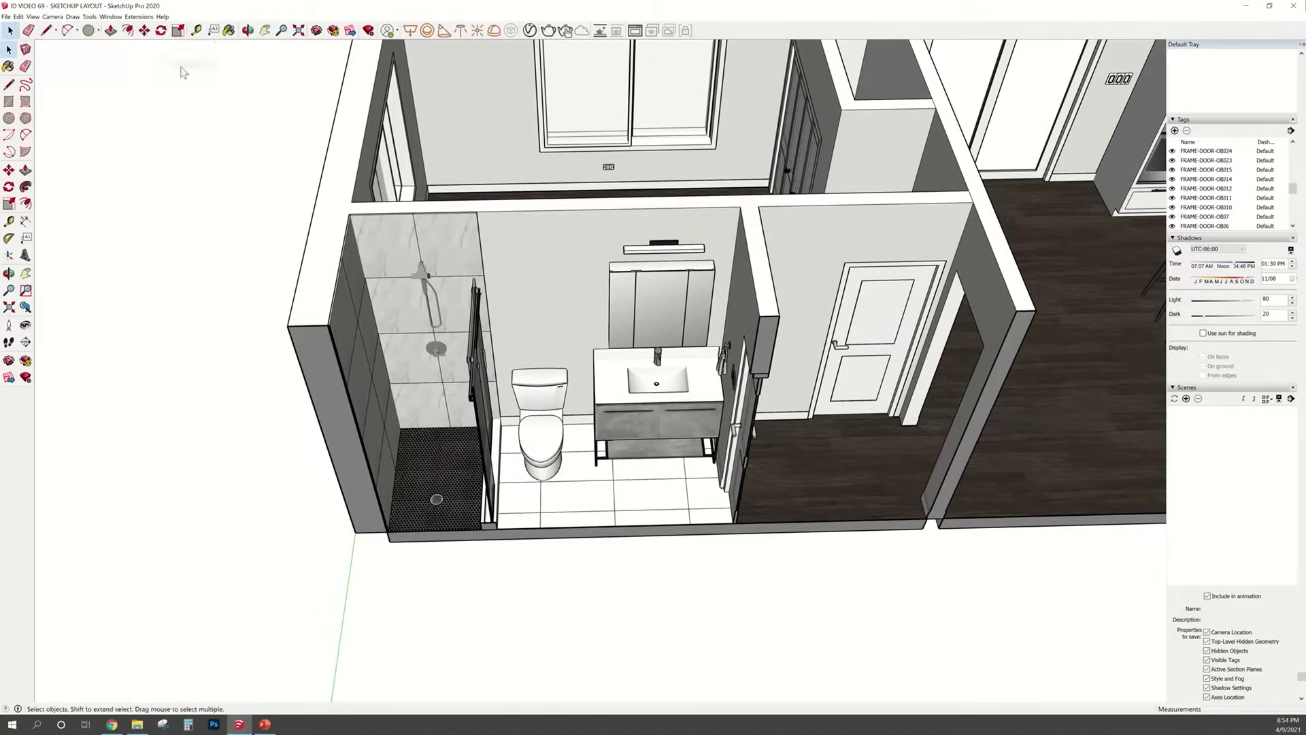
key("h")
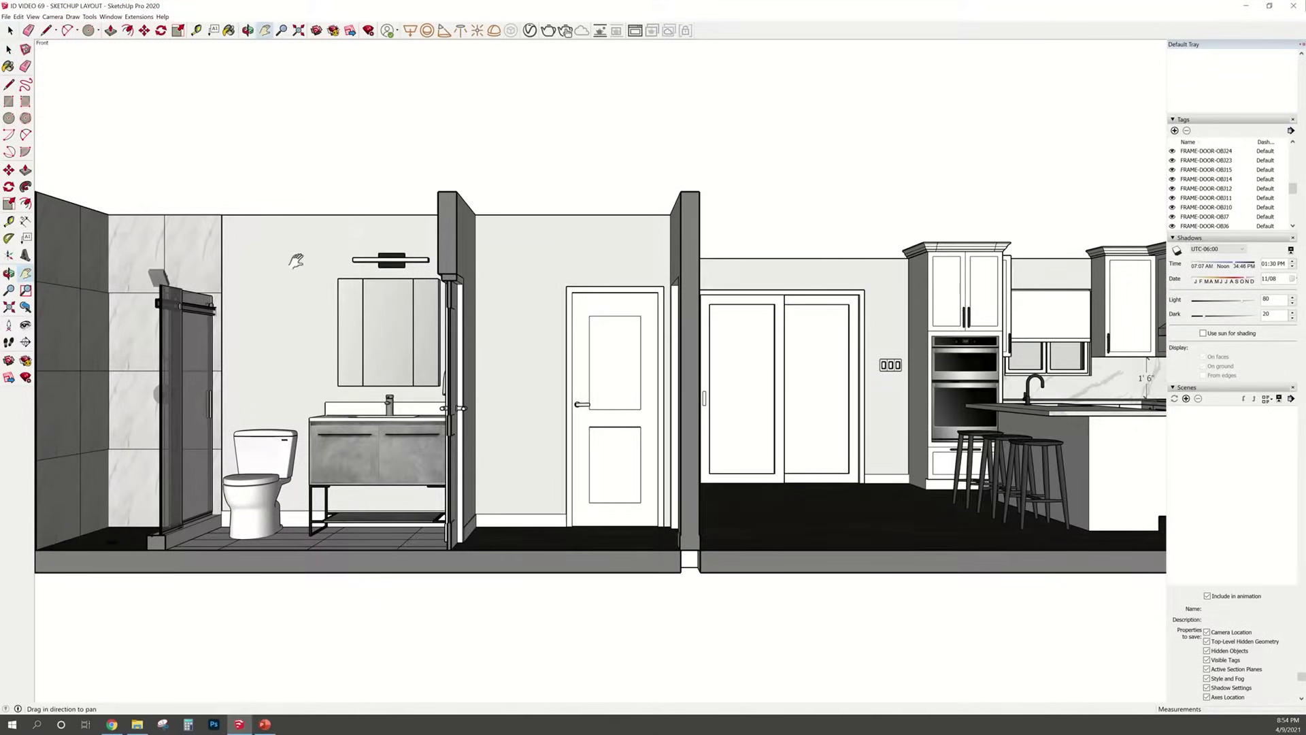
left_click_drag(196, 316, 462, 310)
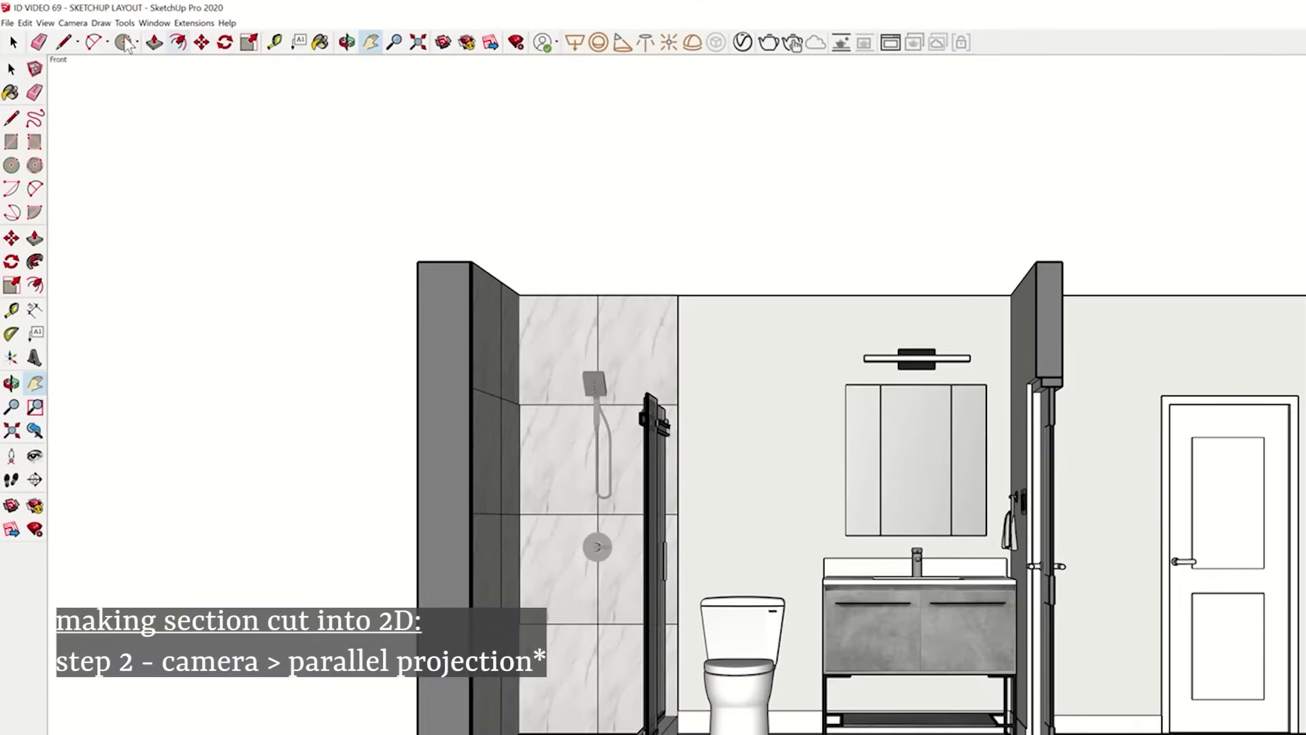
Change the camera to Parallel Projection and frame the bathroom elevation closely
left_click(80, 24)
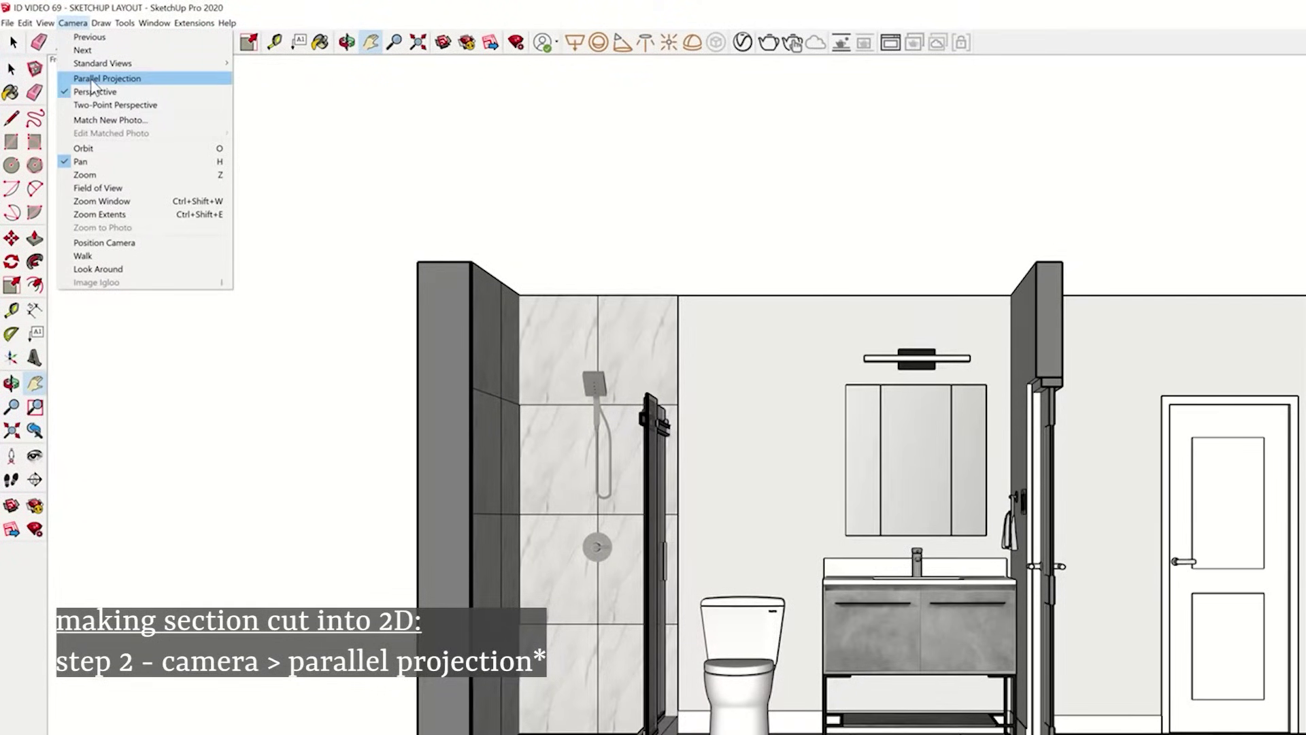
left_click(95, 79)
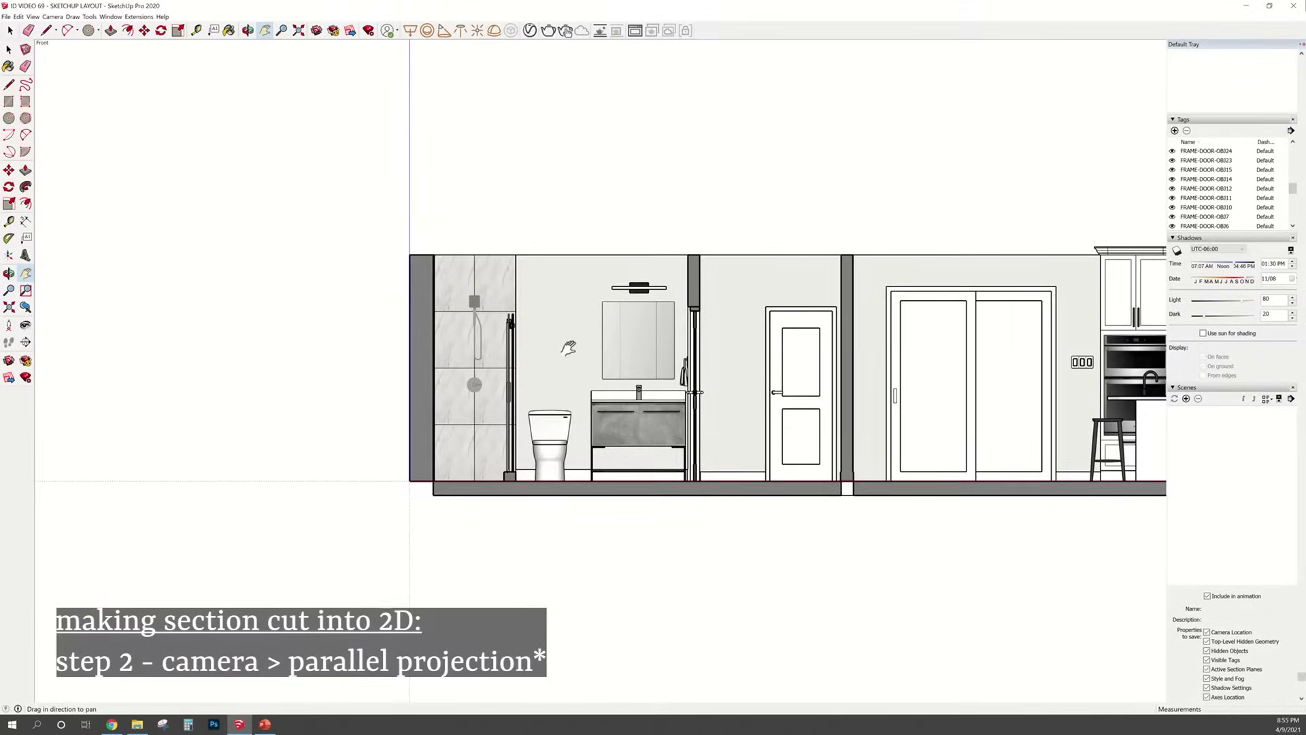
scroll(568, 348, "up", 3)
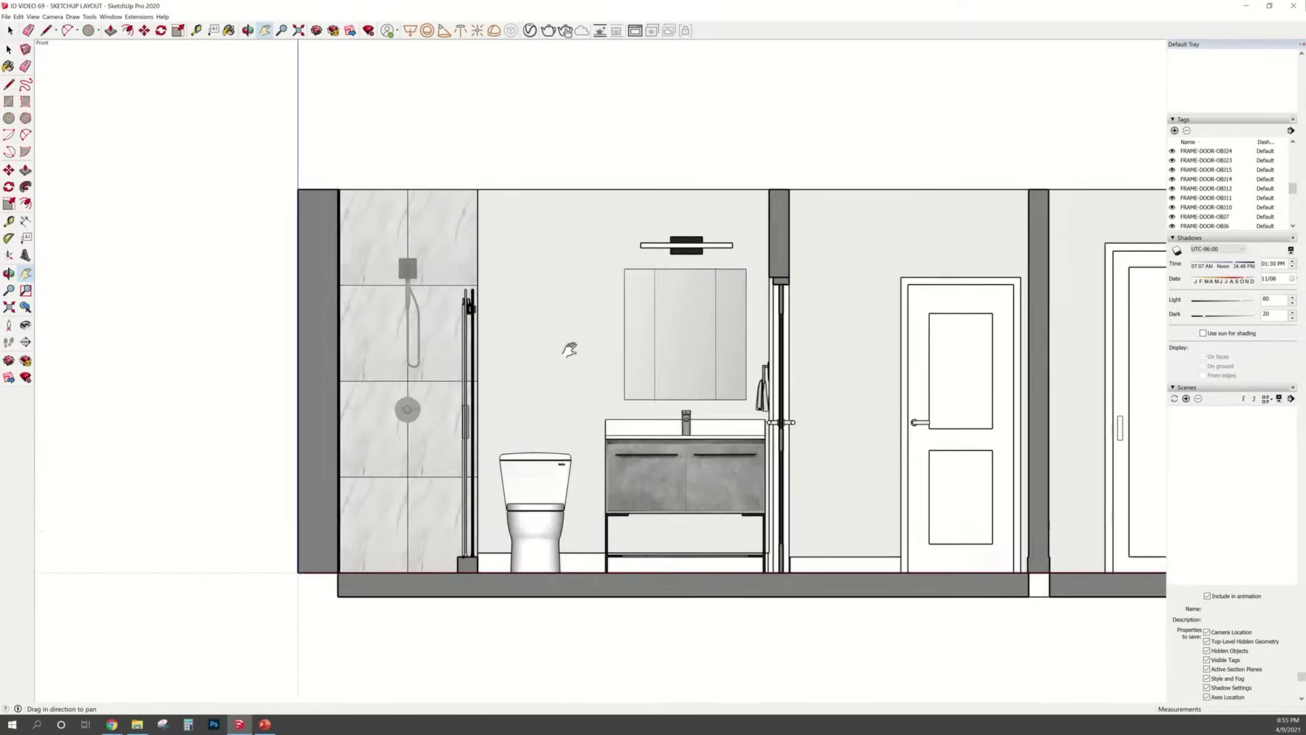
key("space")
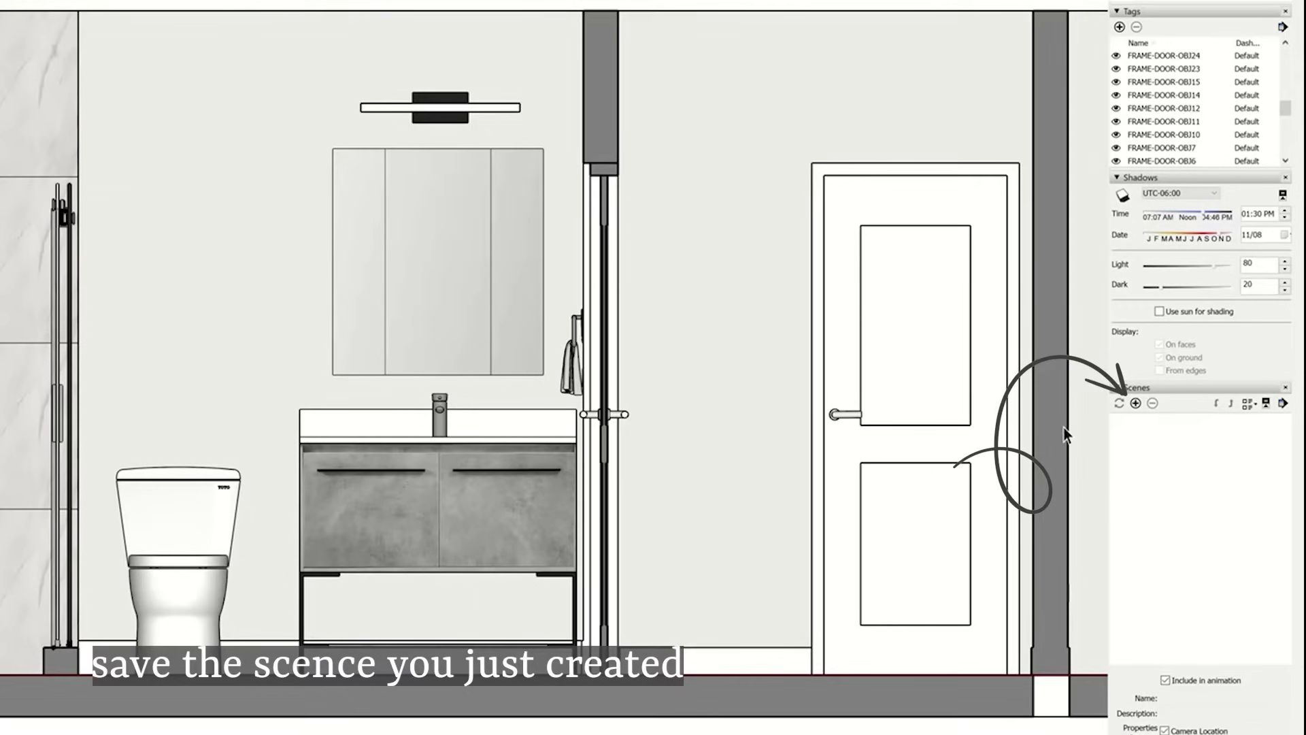
Save the elevation as a new scene named BATHROOM ELEVATION 1, saving the style changes as a new style
left_click(1135, 402)
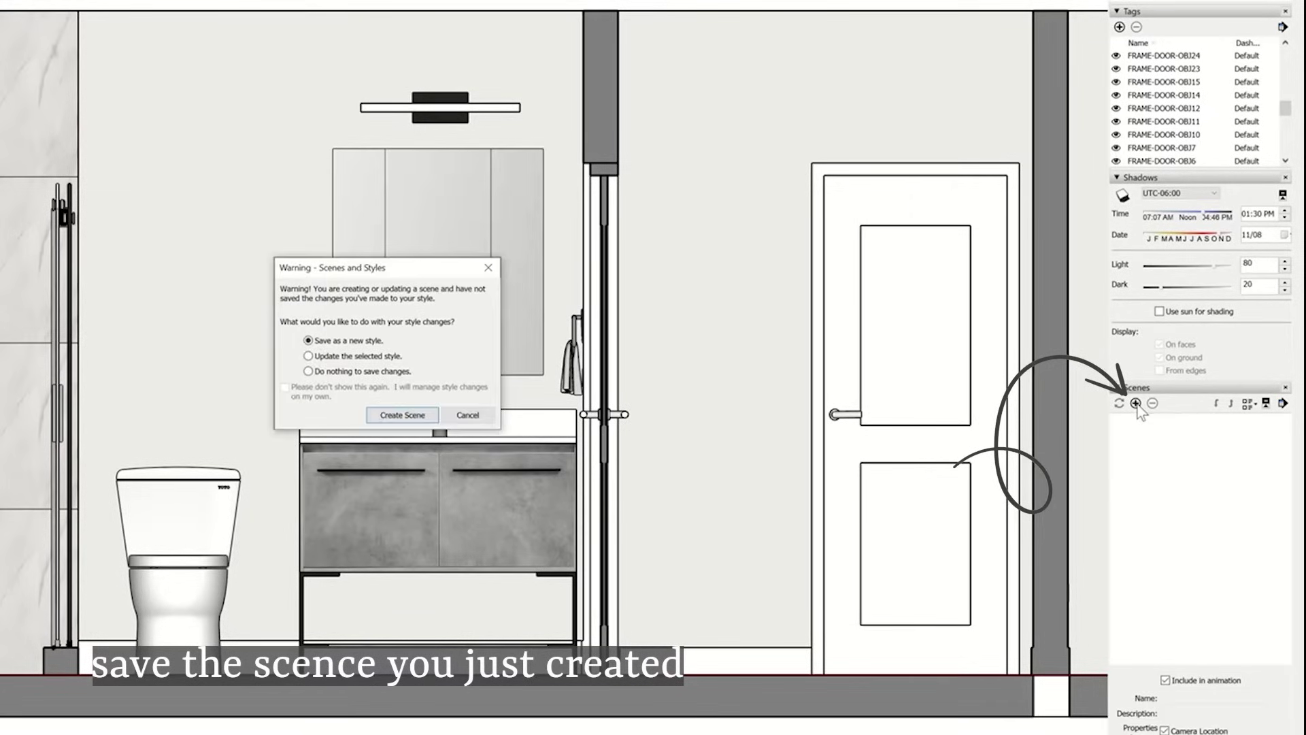
left_click(427, 416)
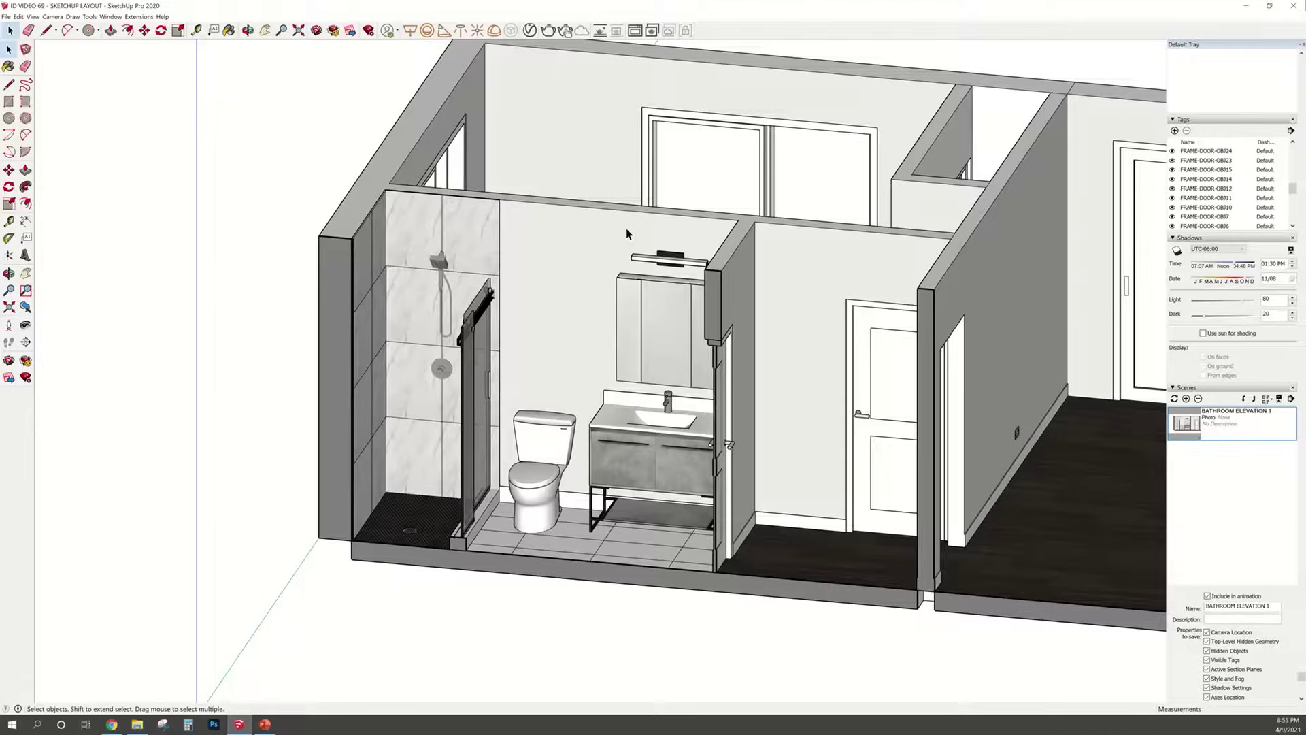
Return to an angled 3D view of the model and turn off section cuts to restore the hidden walls
mouse_move(626, 227)
middle_mouse_down()
mouse_move(603, 239)
mouse_move(578, 307)
middle_mouse_up()
scroll(610, 301, "down", 3)
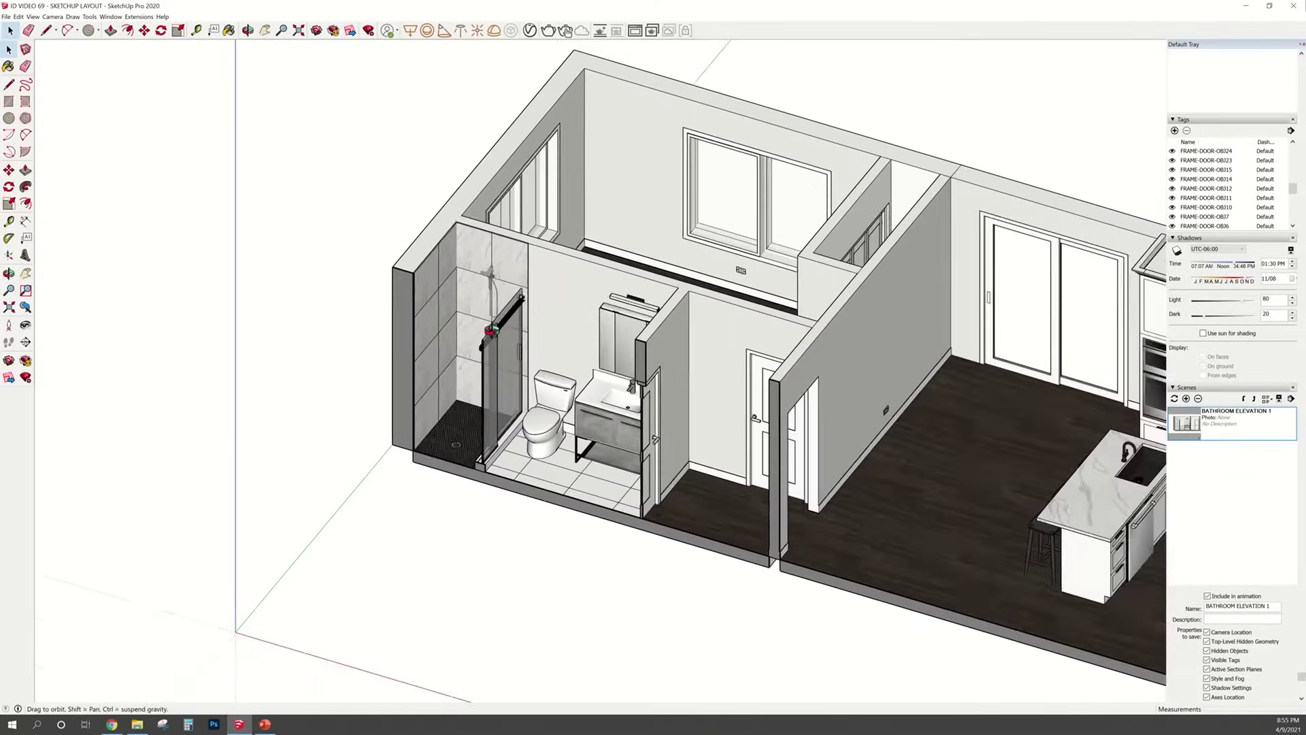
middle_click_drag(411, 351, 523, 337)
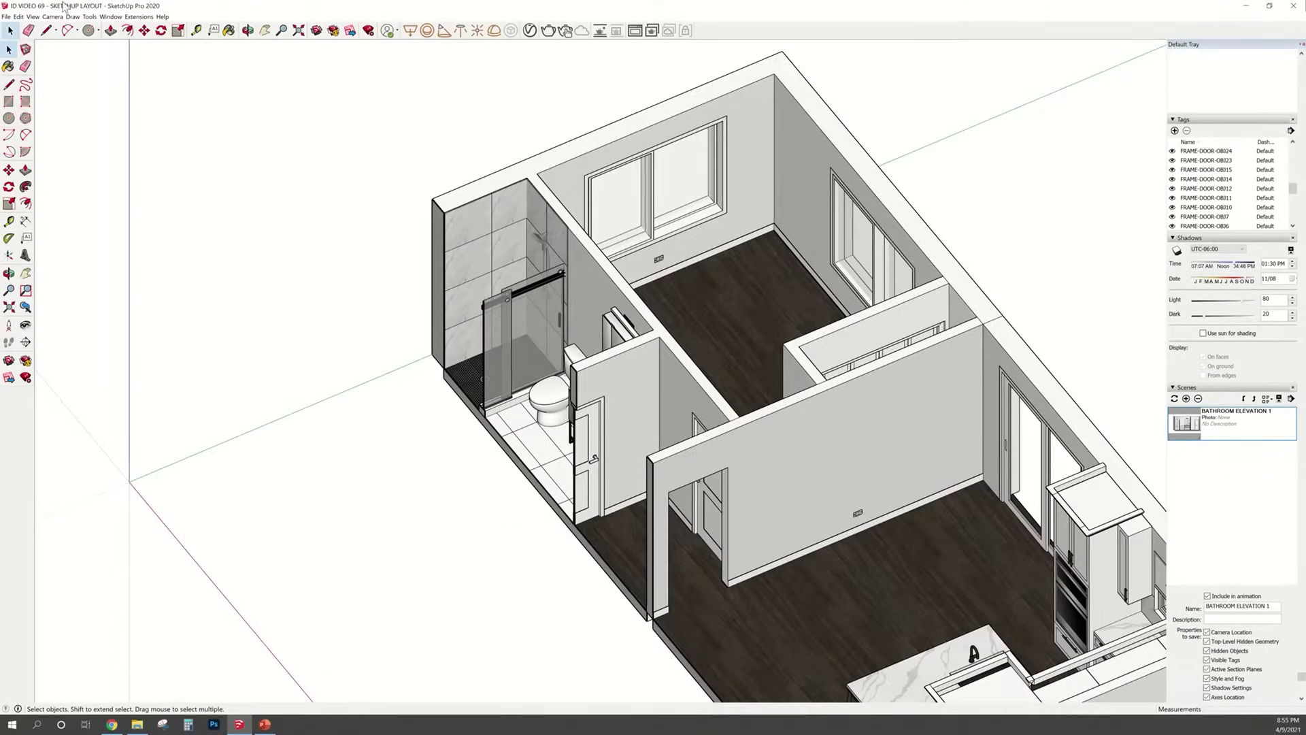
left_click(32, 16)
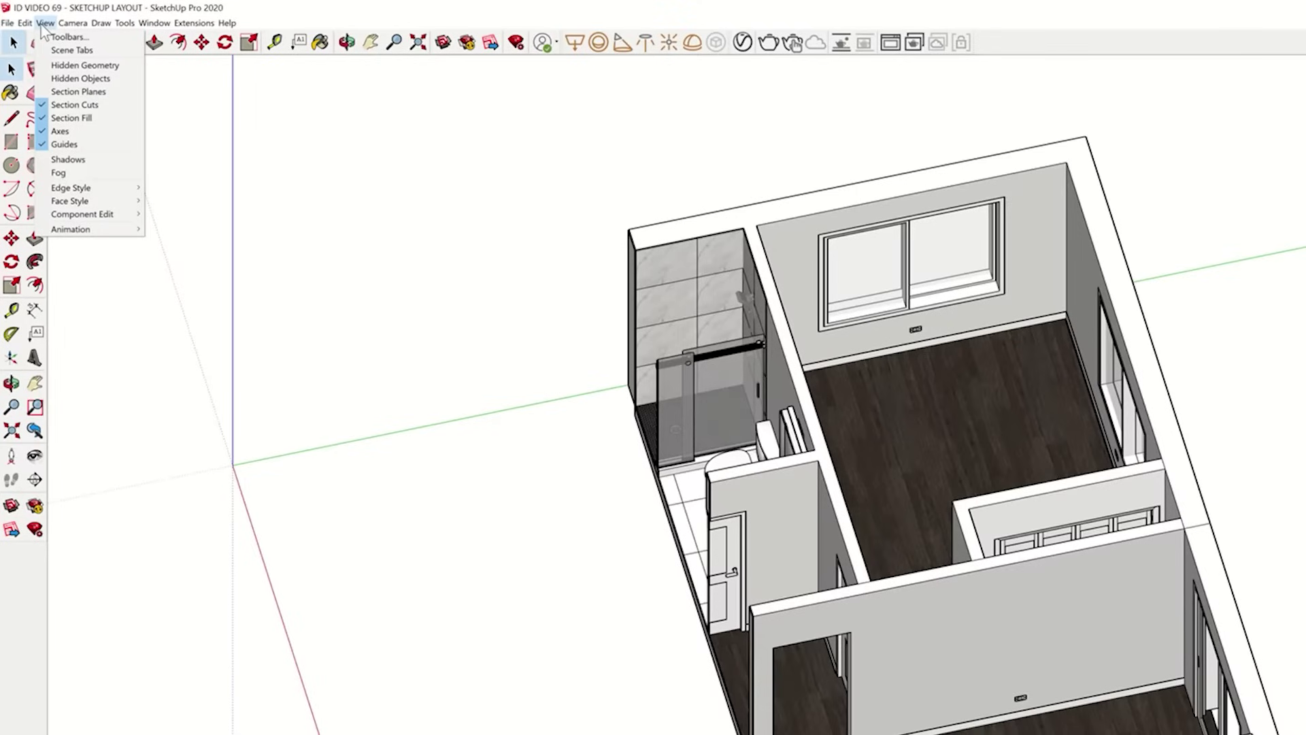
left_click(42, 106)
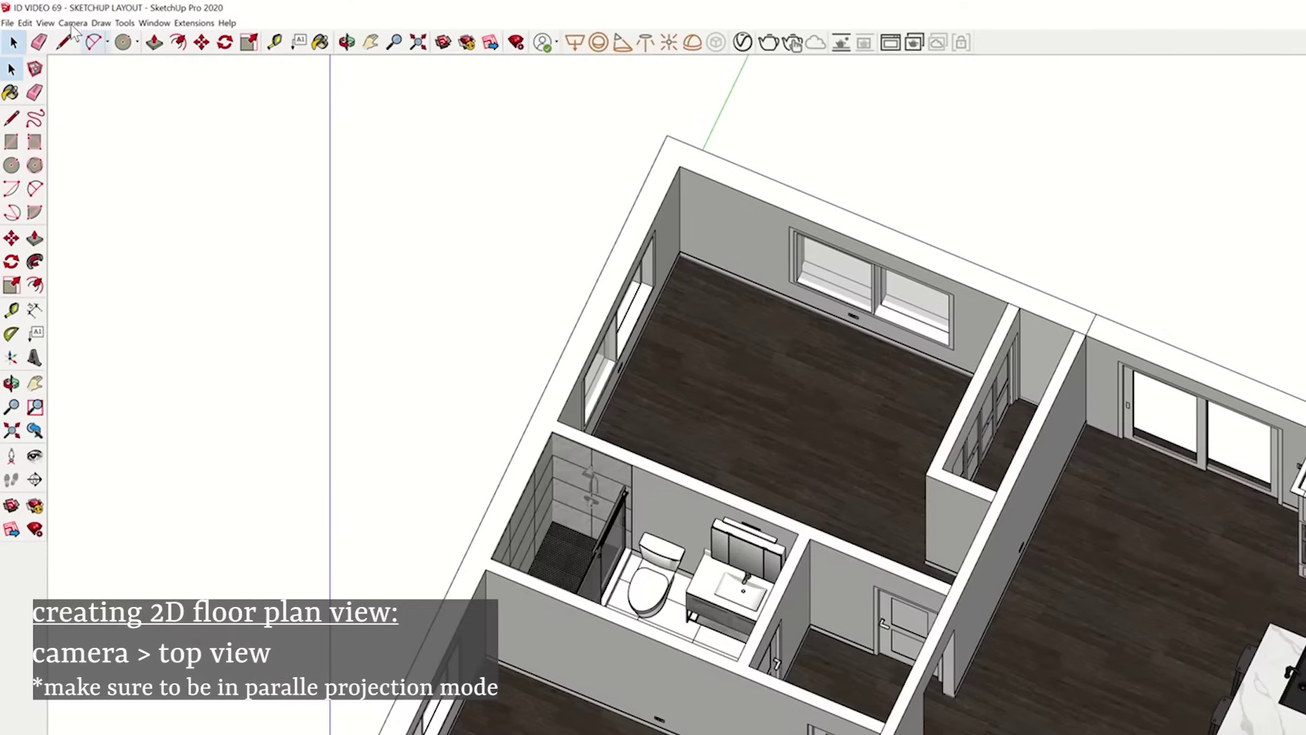
Switch the camera to the standard Top view and frame the bathroom as a 2D floor plan
left_click(53, 16)
mouse_move(166, 45)
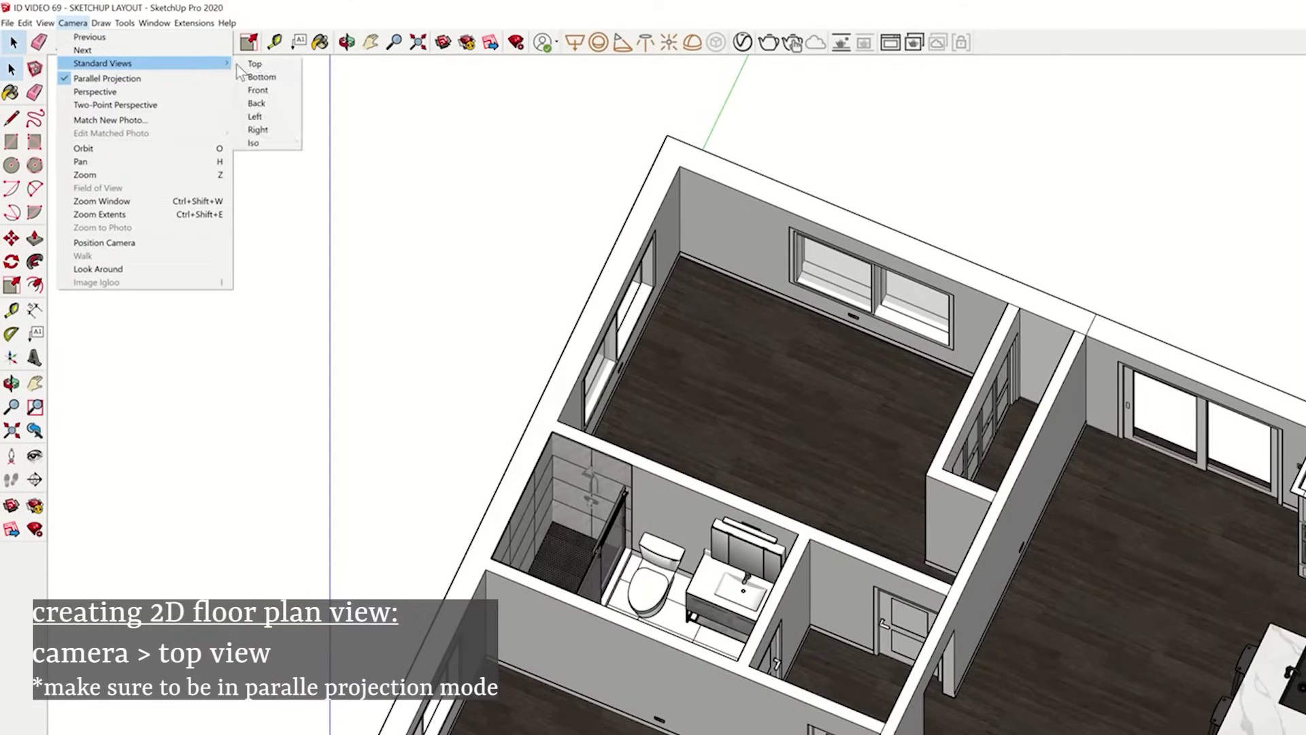
left_click(253, 64)
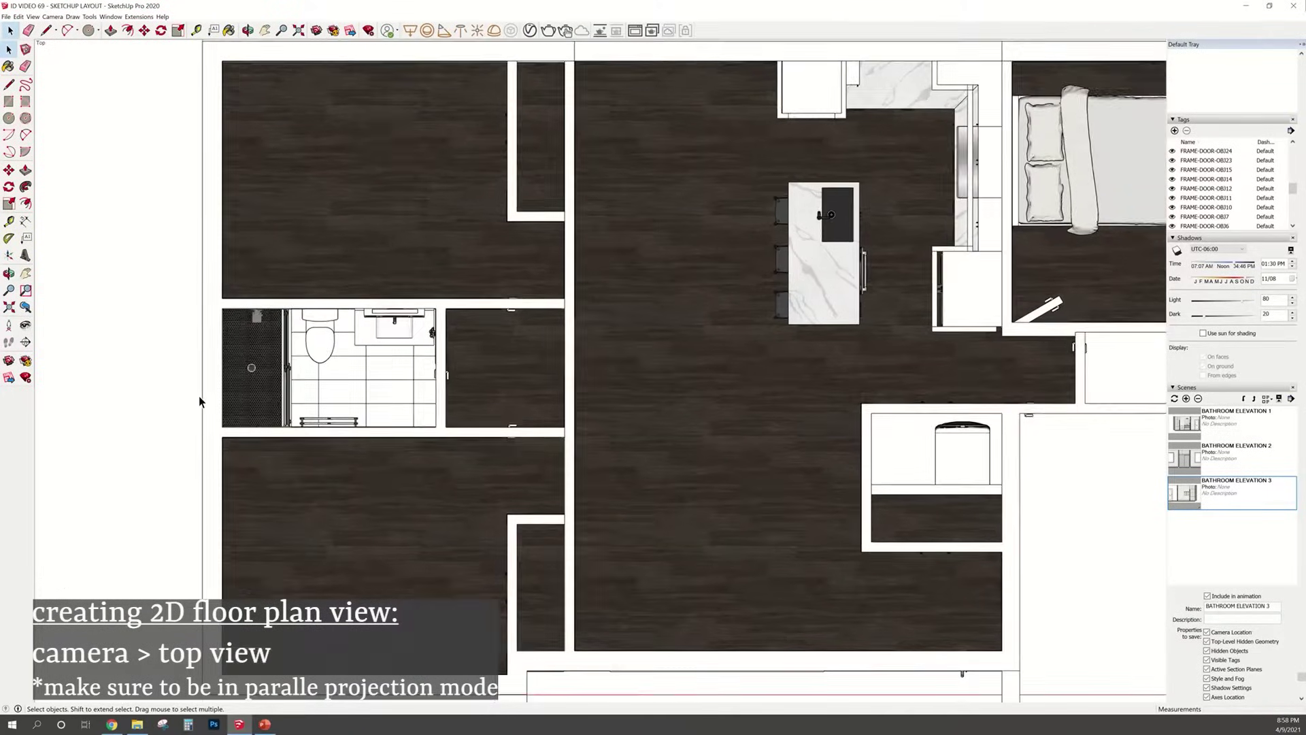
scroll(199, 396, "up", 6)
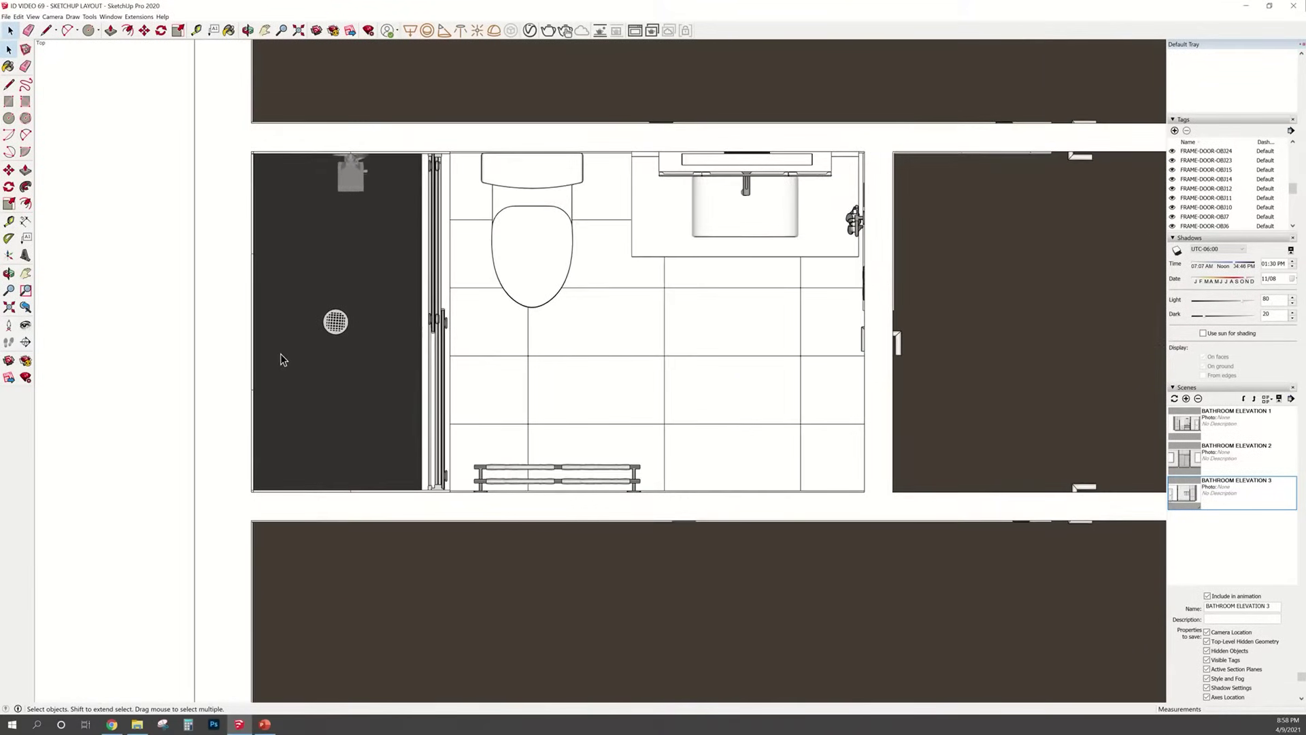
scroll(283, 360, "up", 1)
key("h")
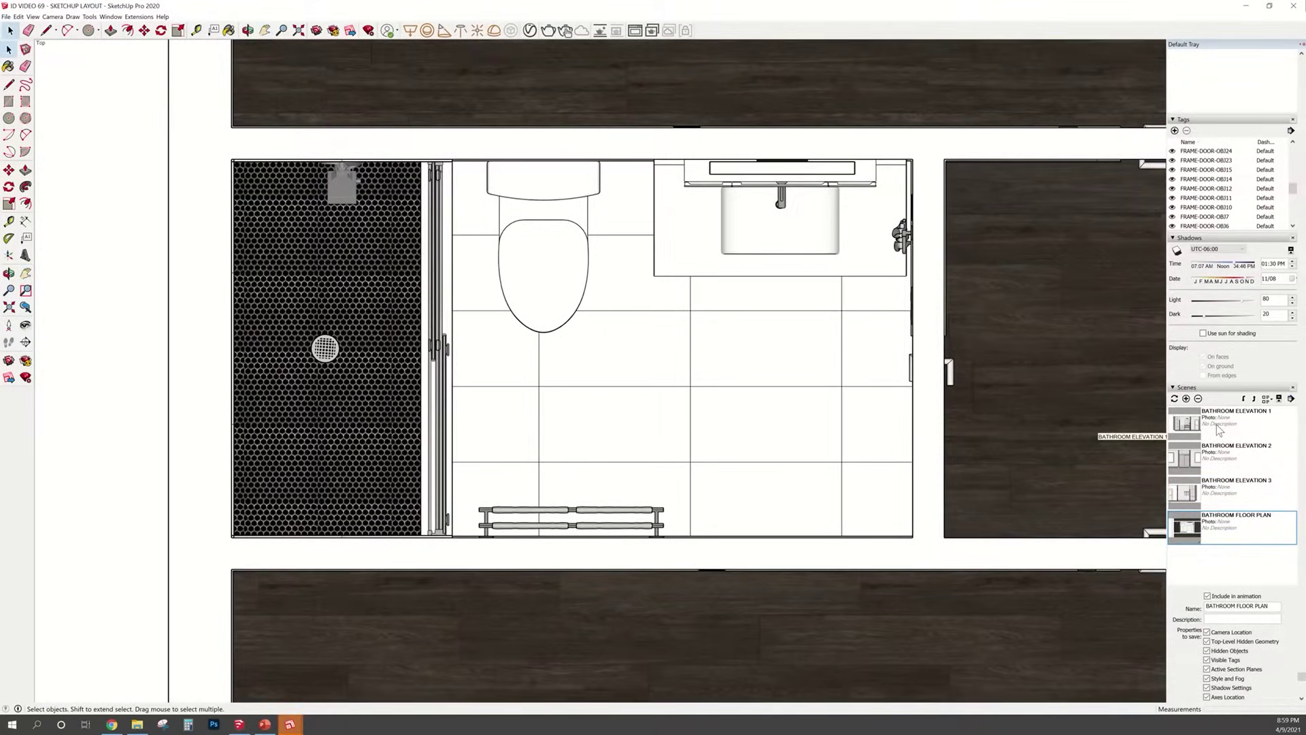
Review the saved BATHROOM ELEVATION 1, BATHROOM ELEVATION 2 and BATHROOM FLOOR PLAN scenes
double_click(1218, 425)
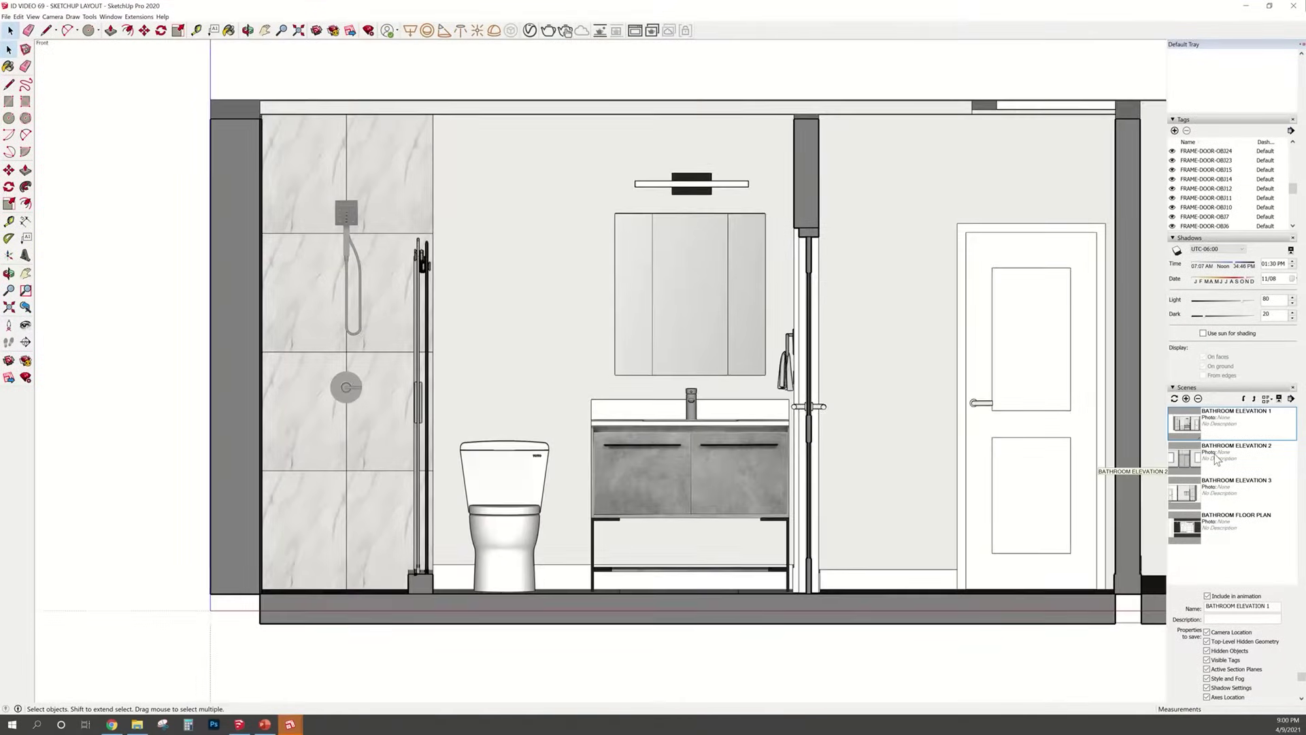
double_click(1217, 460)
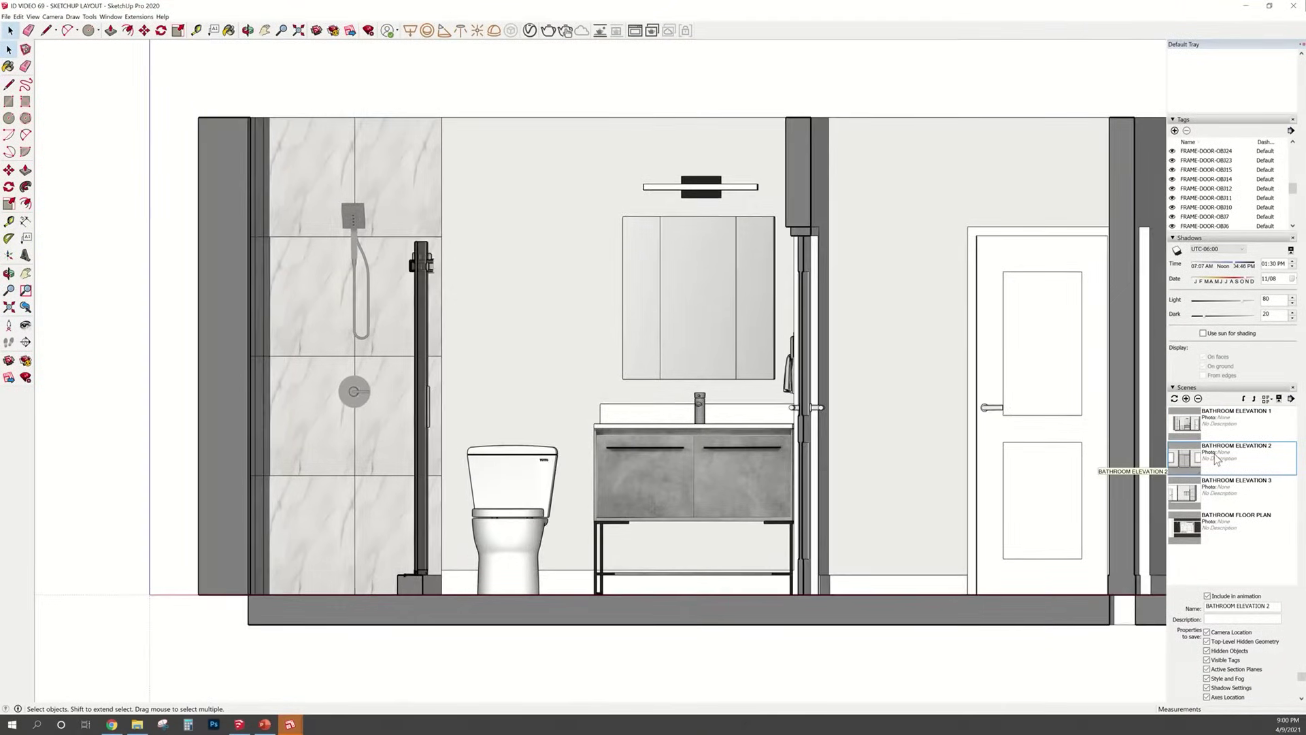
double_click(1217, 526)
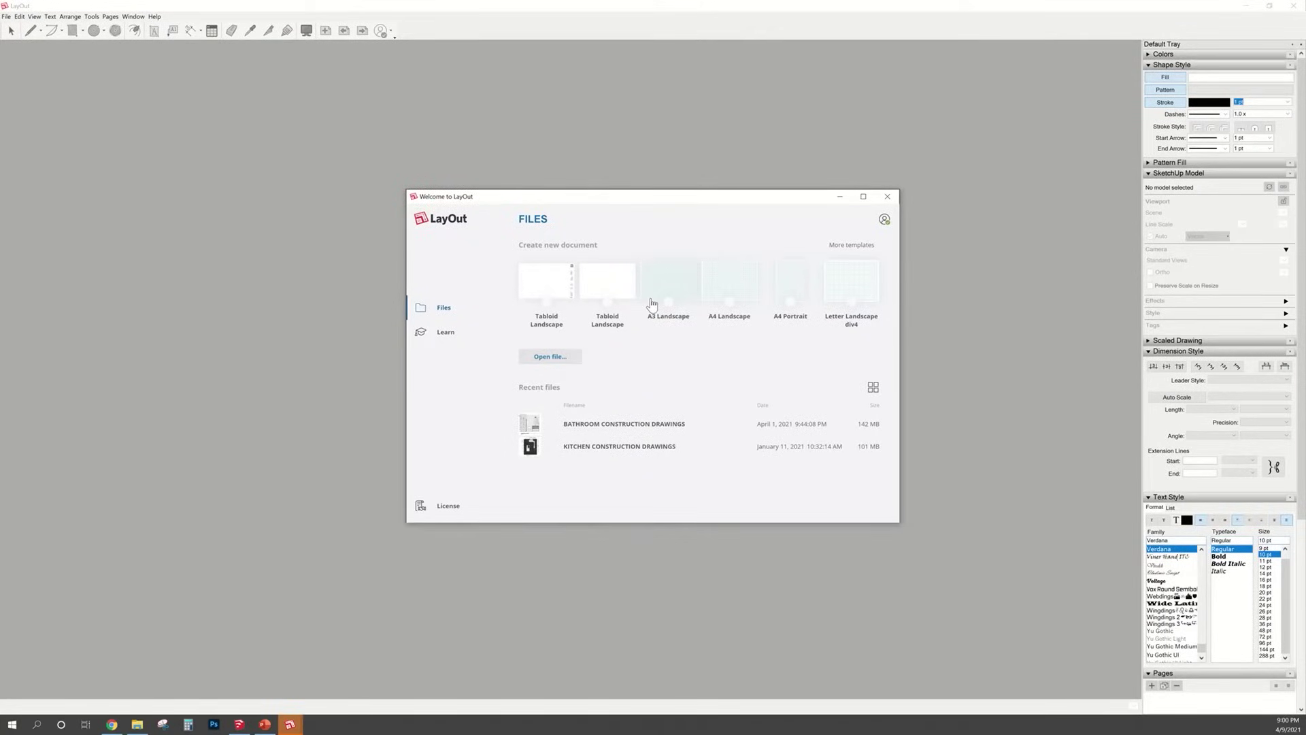
In LayOut, create a new document from the Simple Tabloid Landscape titleblock template
left_click(844, 246)
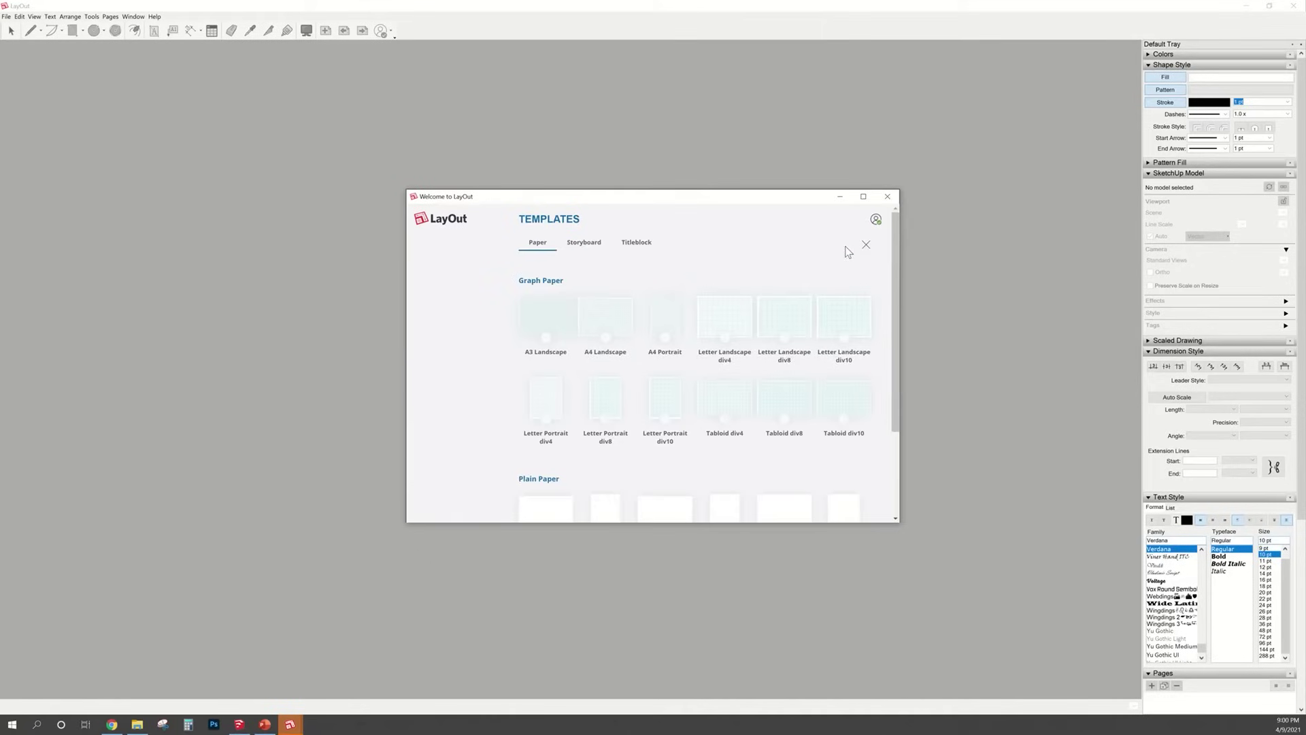
scroll(743, 296, "down", 5)
scroll(742, 299, "up", 4)
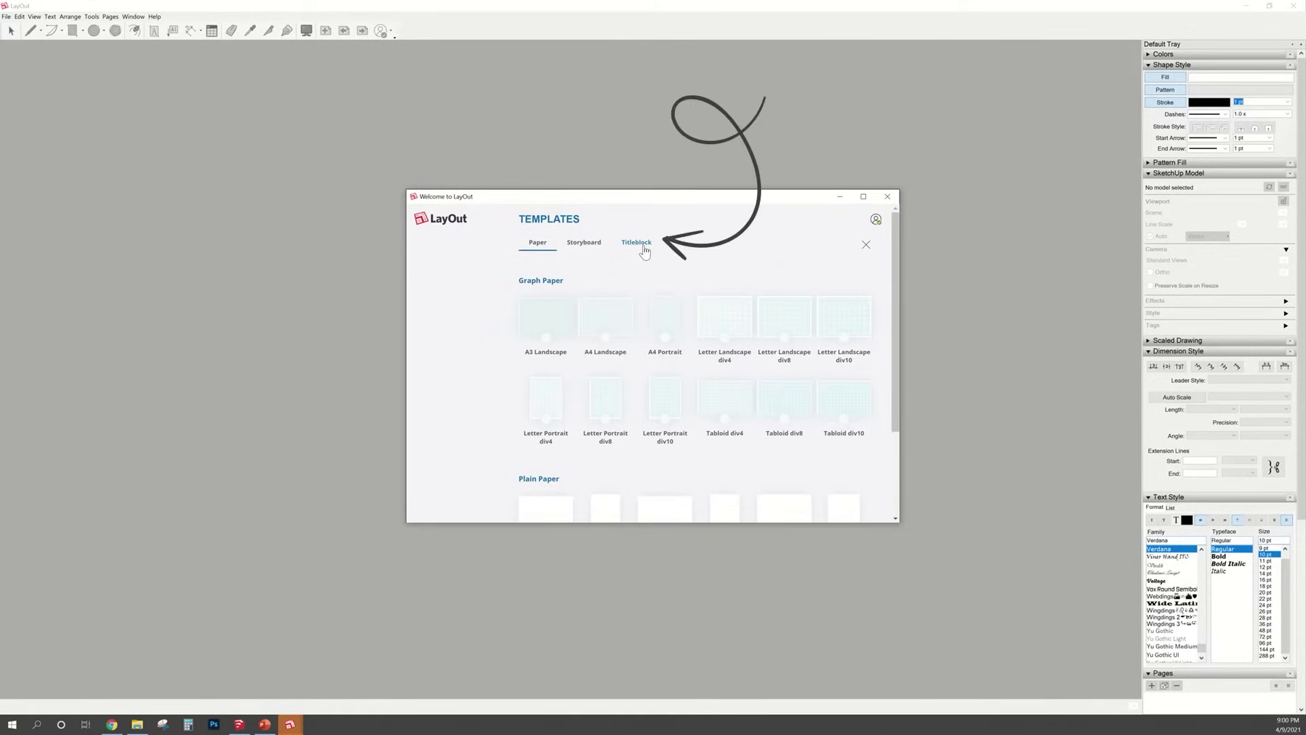
left_click(642, 249)
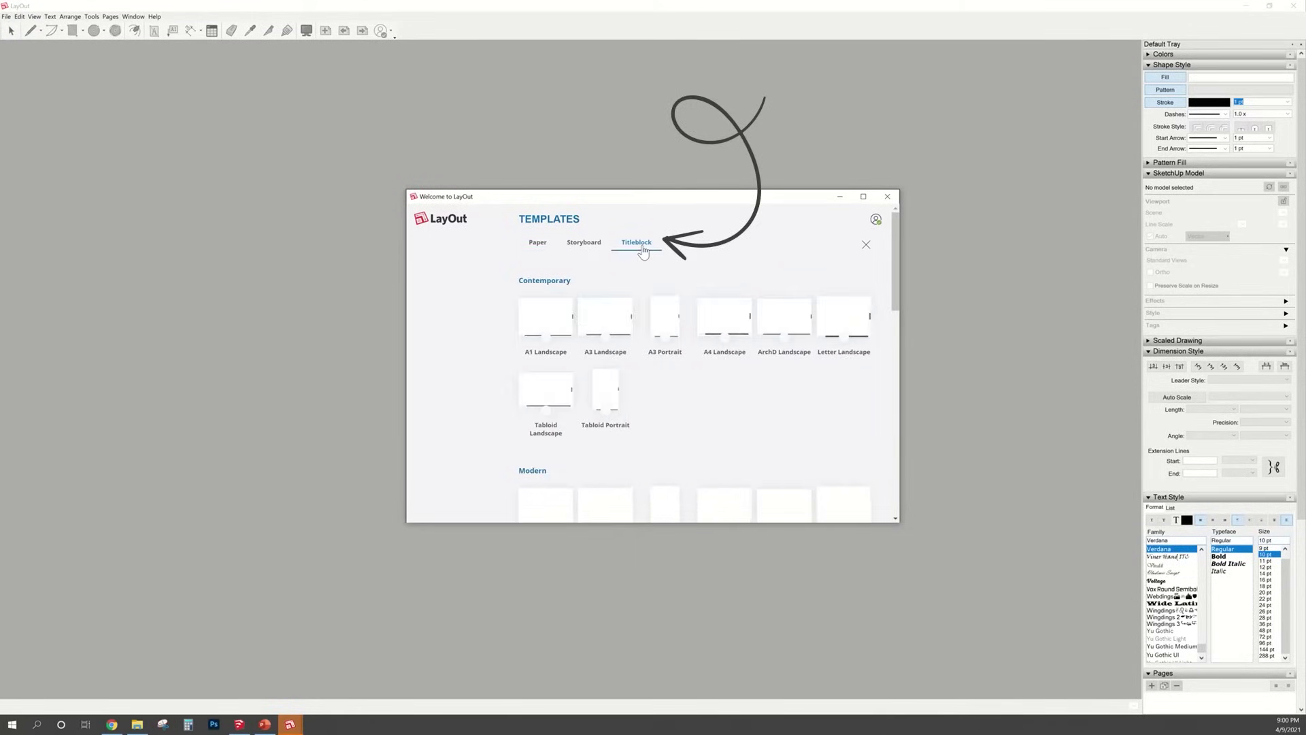
scroll(617, 378, "down", 3)
scroll(617, 376, "down", 5)
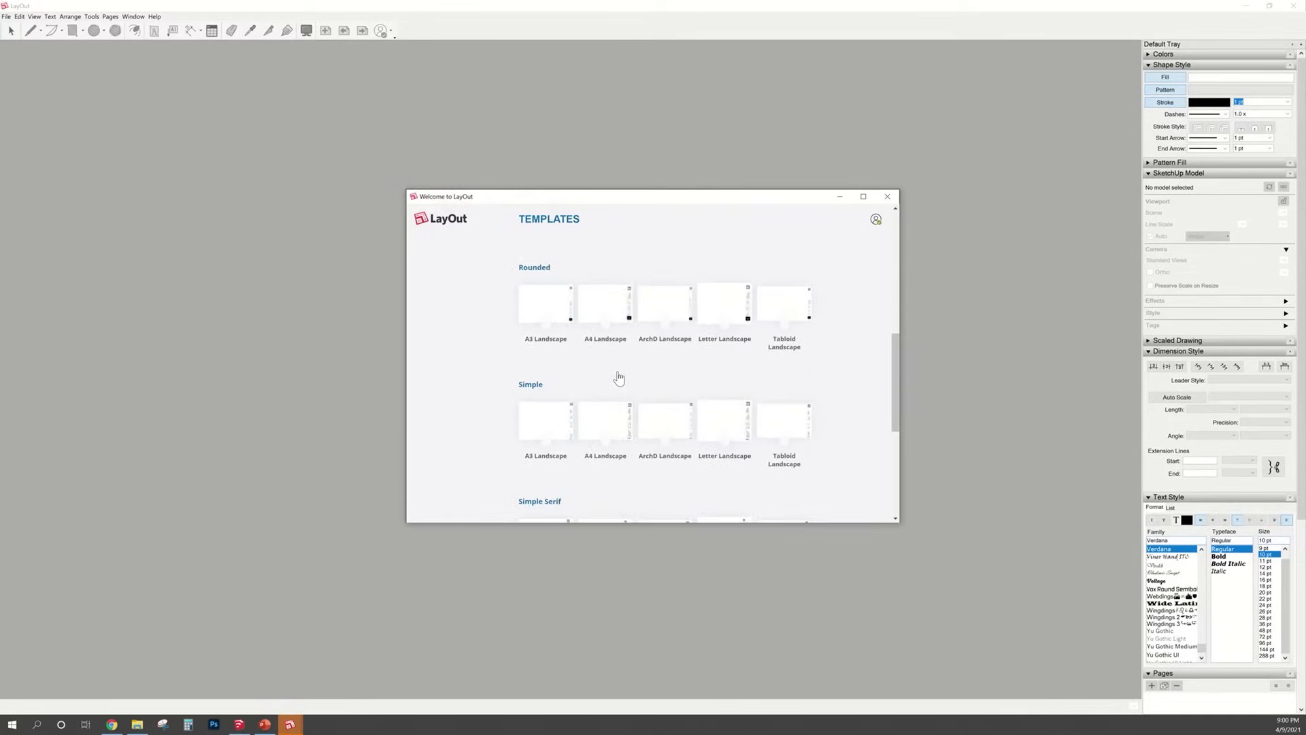
scroll(773, 472, "up", 1)
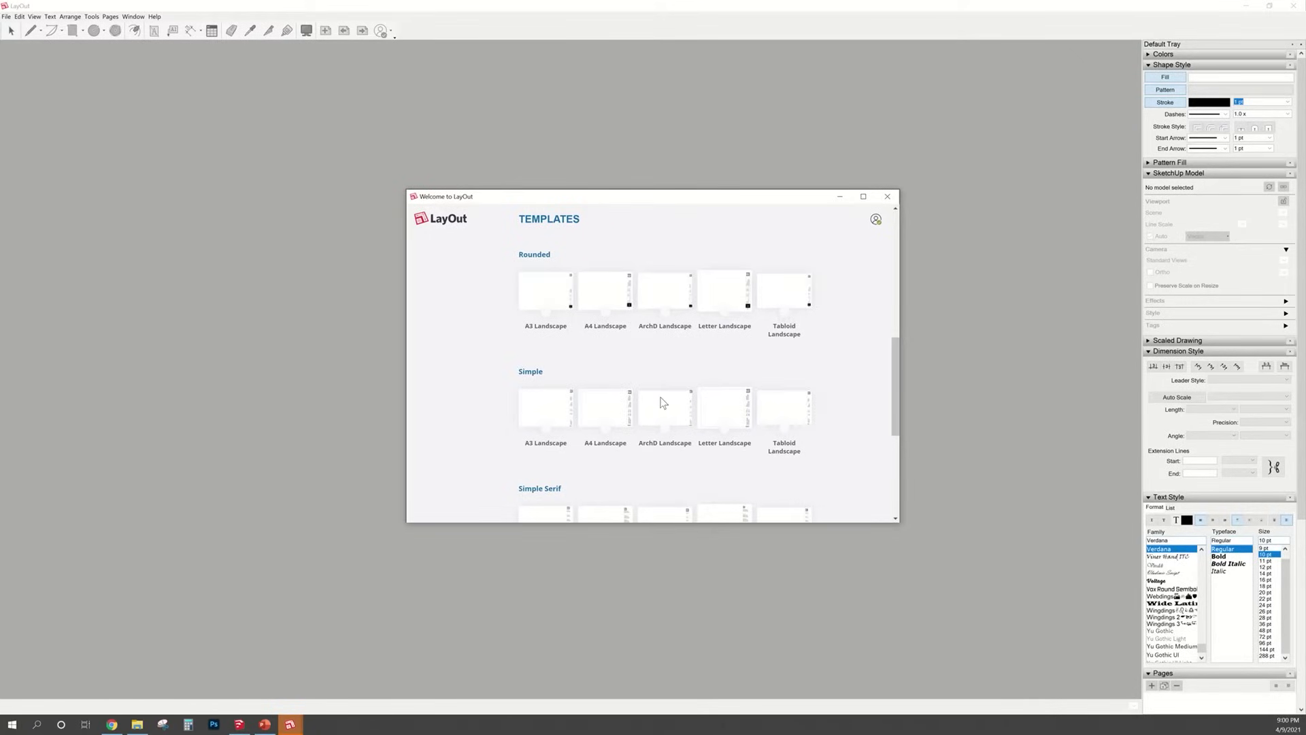
left_click(789, 420)
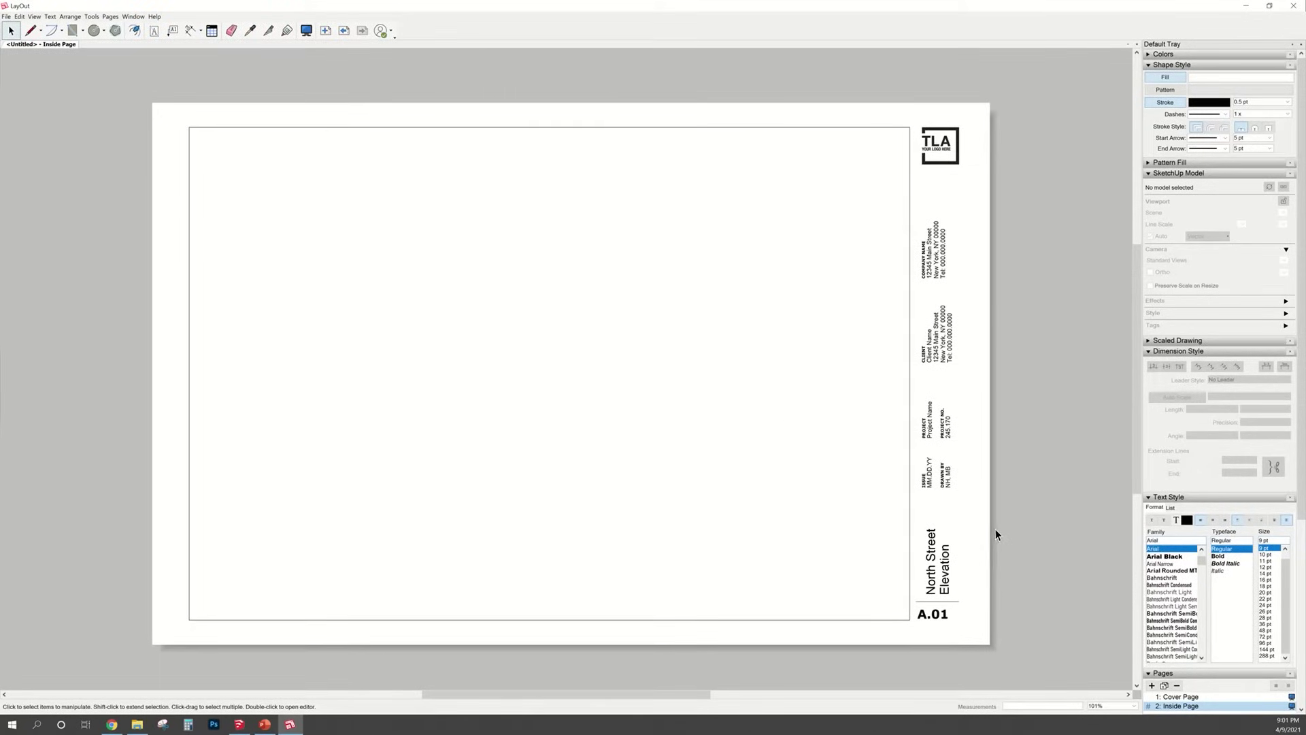
left_click(948, 580)
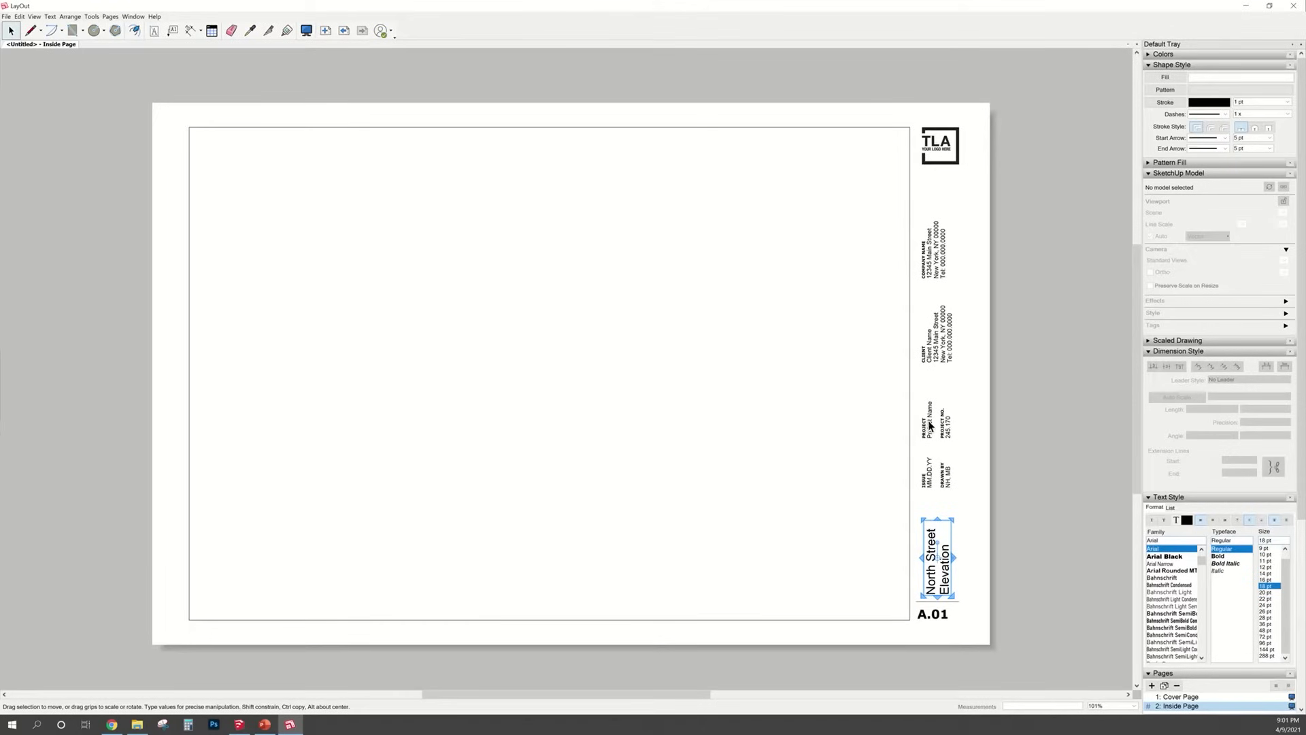
left_click(944, 348)
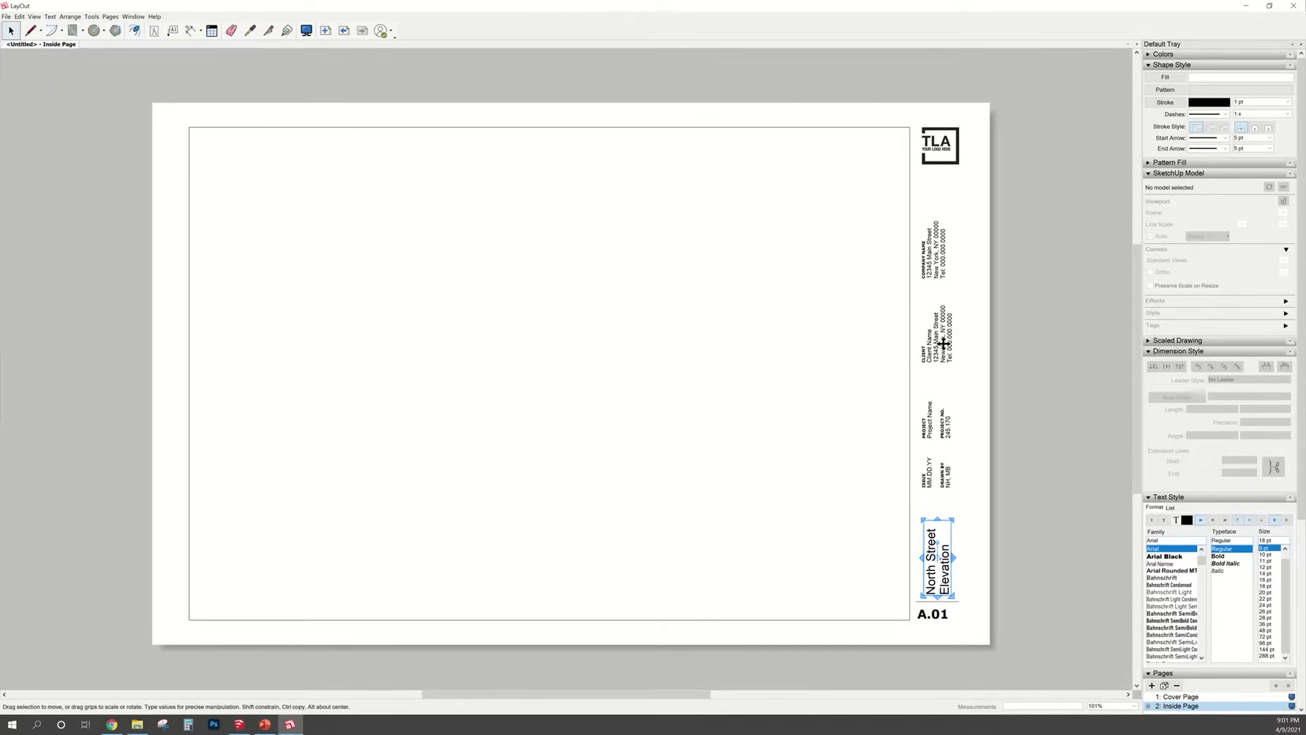
left_click(936, 252)
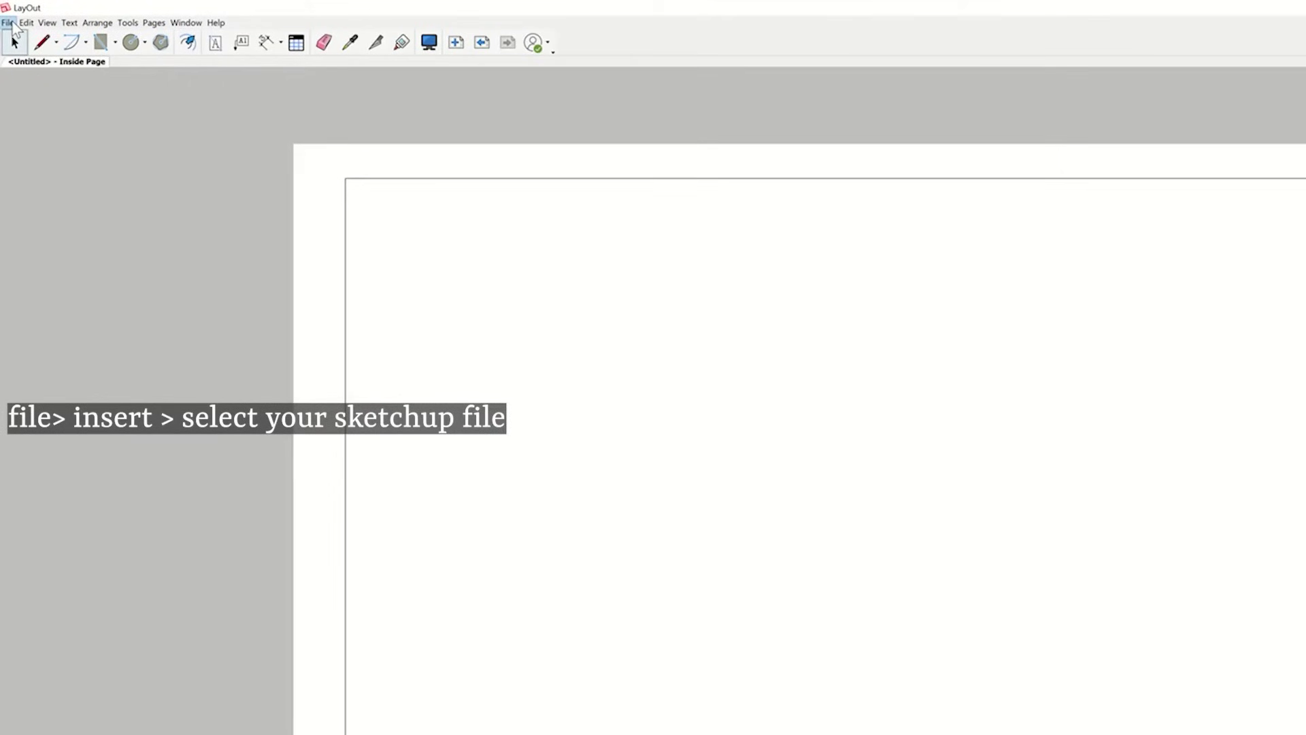
Insert the SketchUp file ID VIDEO 69 - SKETCHUP LAYOUT onto the Inside Page
left_click(9, 23)
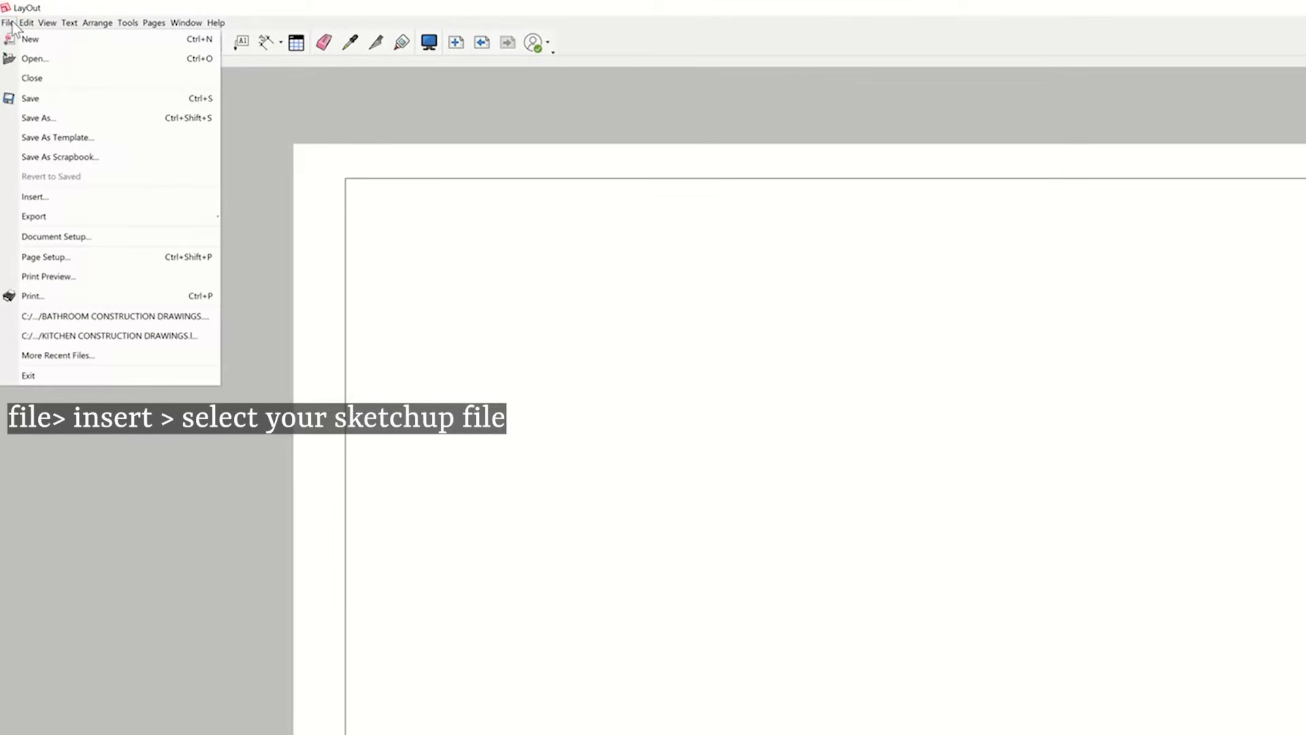
left_click(34, 199)
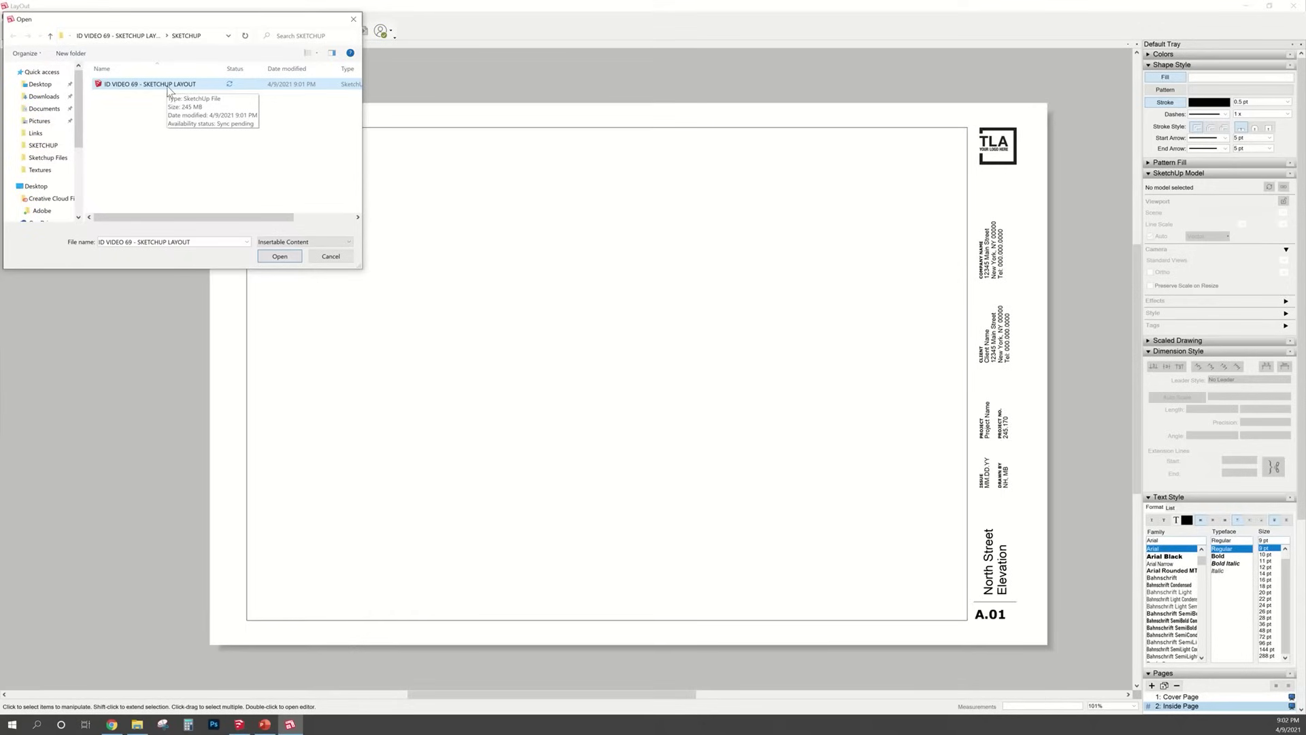
left_click(278, 257)
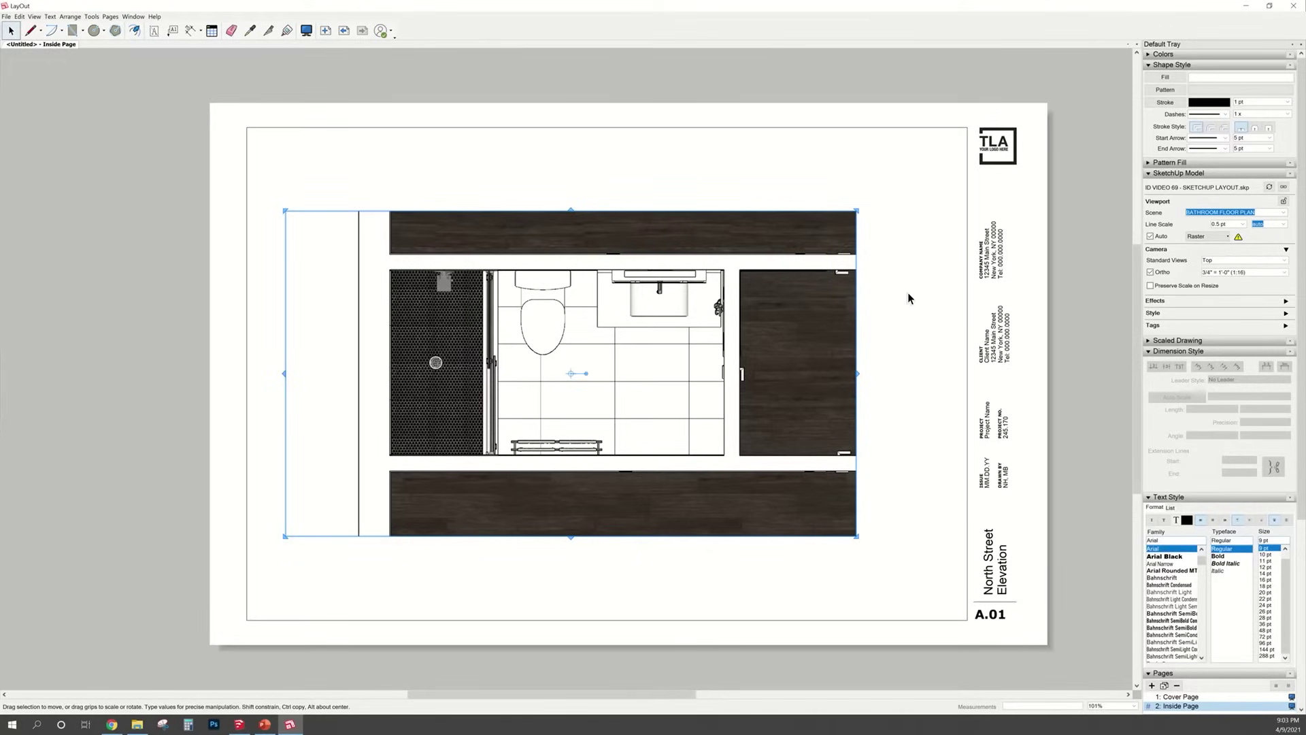
left_click(908, 293)
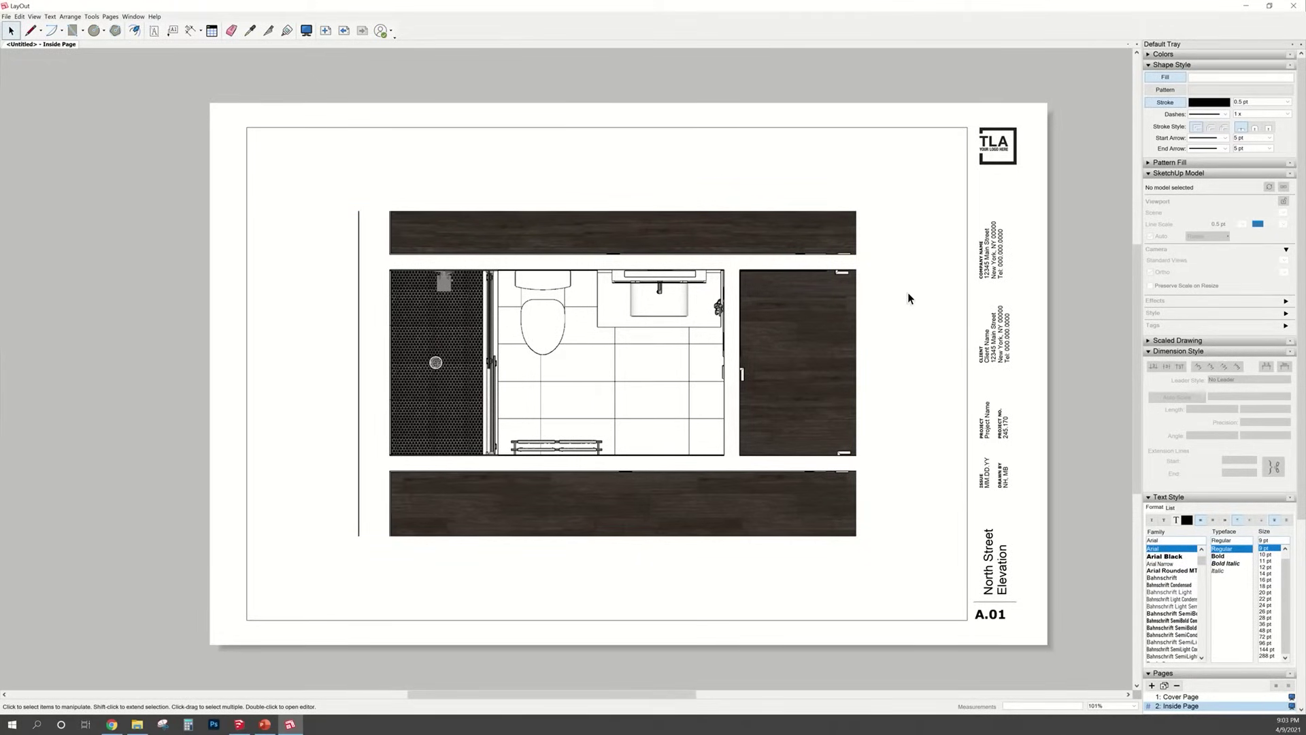
Set the floor plan viewport's scale to 1" = 1'-0" (1:12) and have the scale preserved on resize
left_click(842, 281)
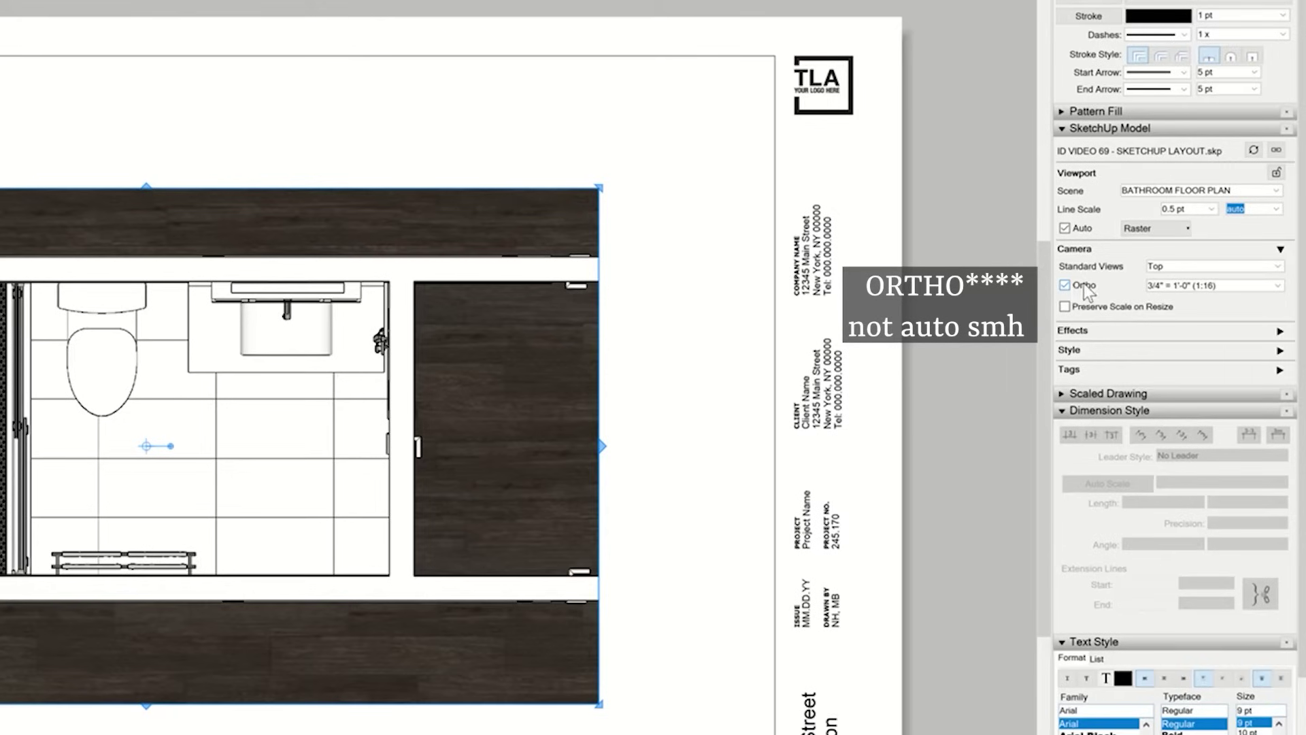
left_click(1279, 294)
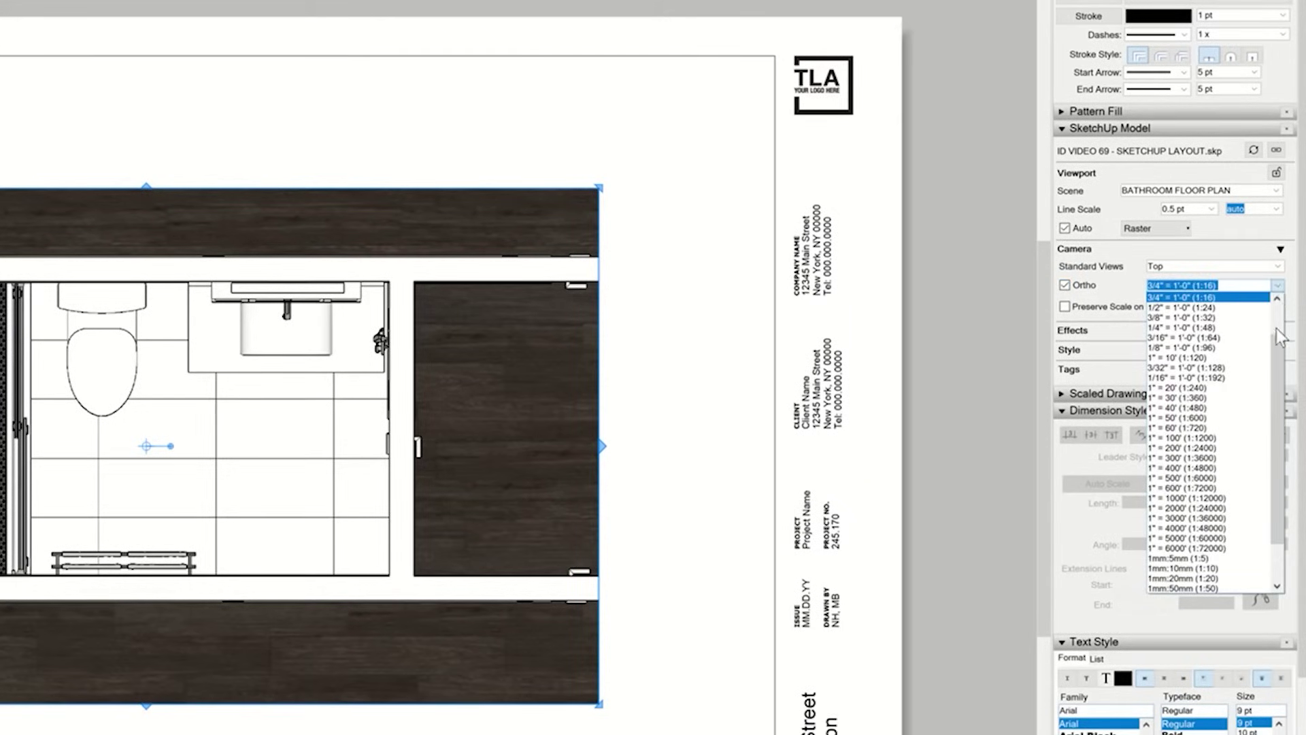
left_click_drag(1282, 354, 1283, 320)
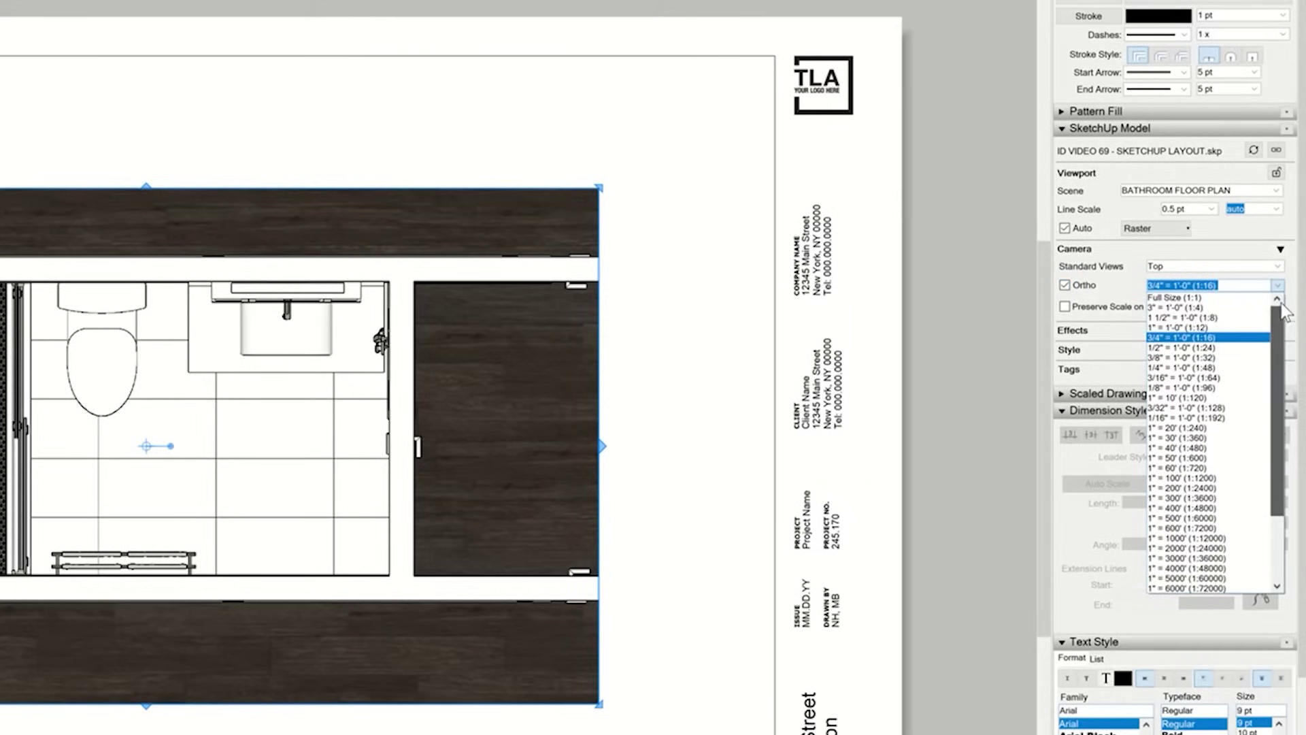
left_click(1183, 320)
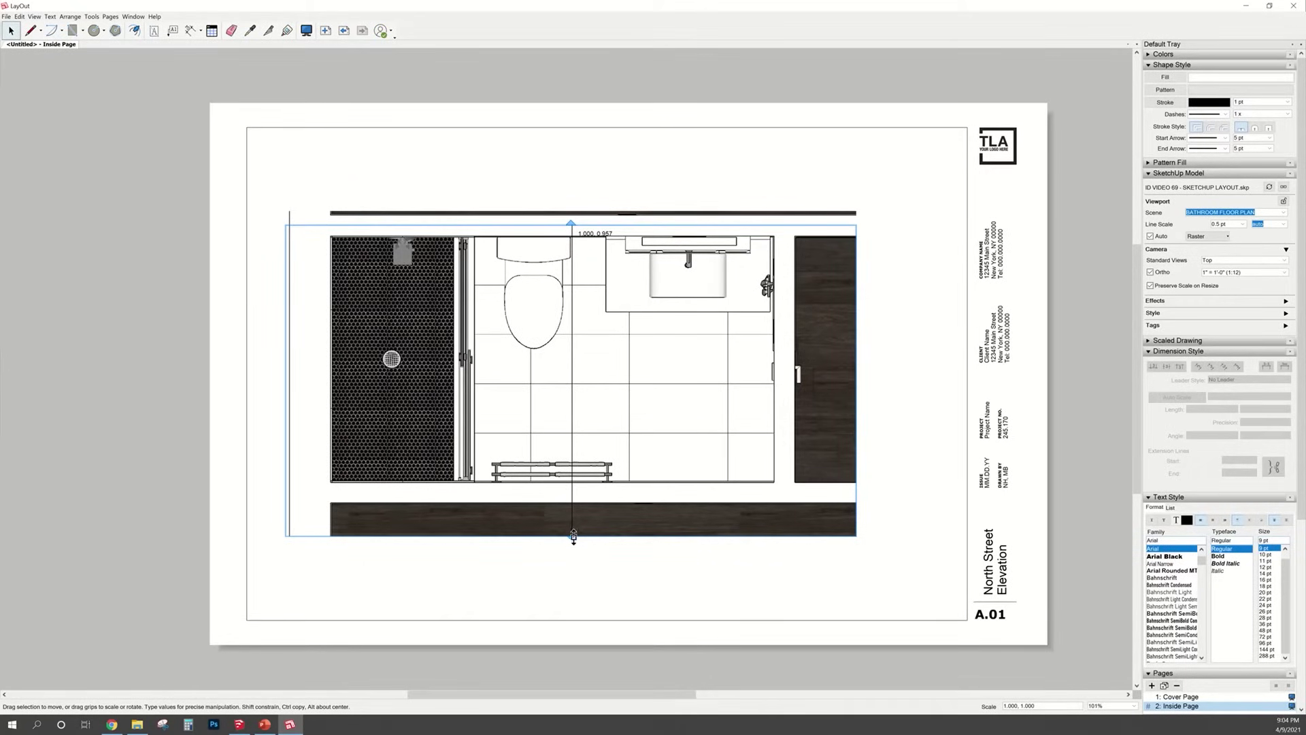
Crop the viewport's lower and right edges to trim the dark flooring around the bathroom plan
left_click_drag(570, 536, 577, 506)
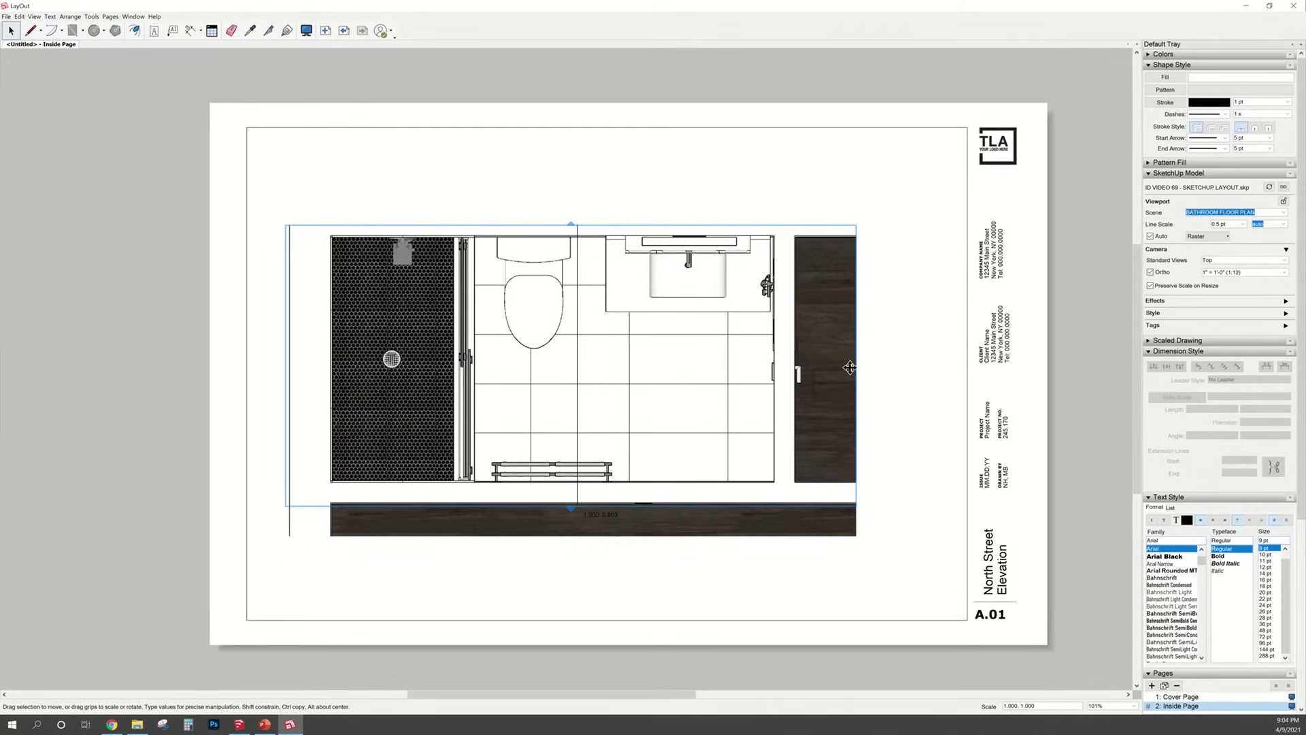
left_click_drag(857, 365, 801, 365)
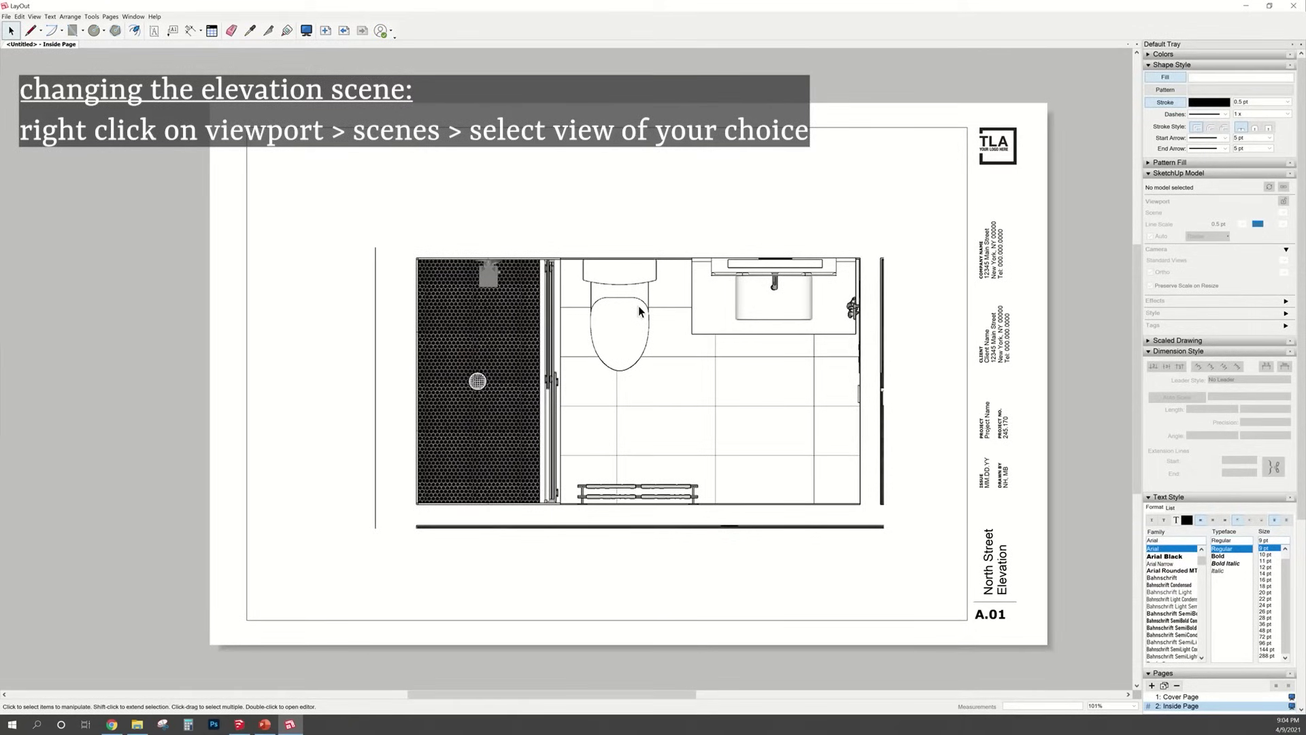
View the list of scenes available for the bathroom floor plan viewport
left_click(637, 303)
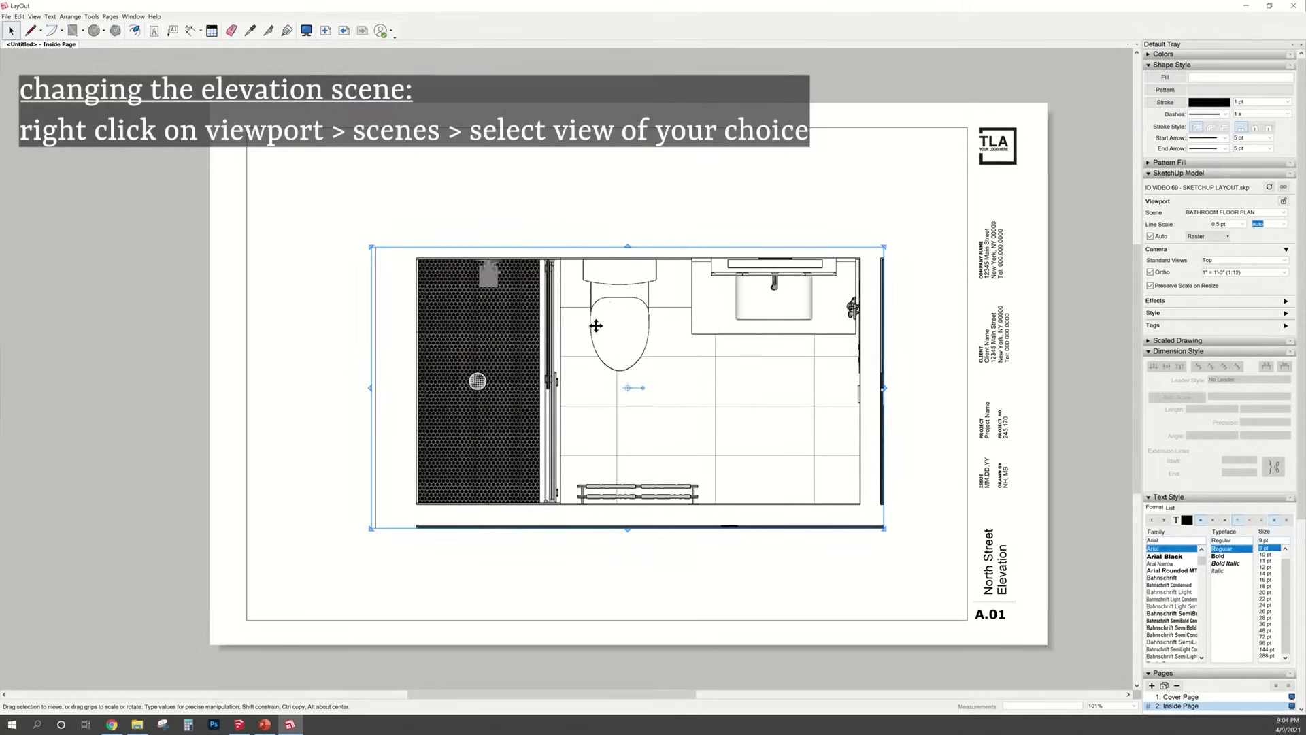
right_click(700, 349)
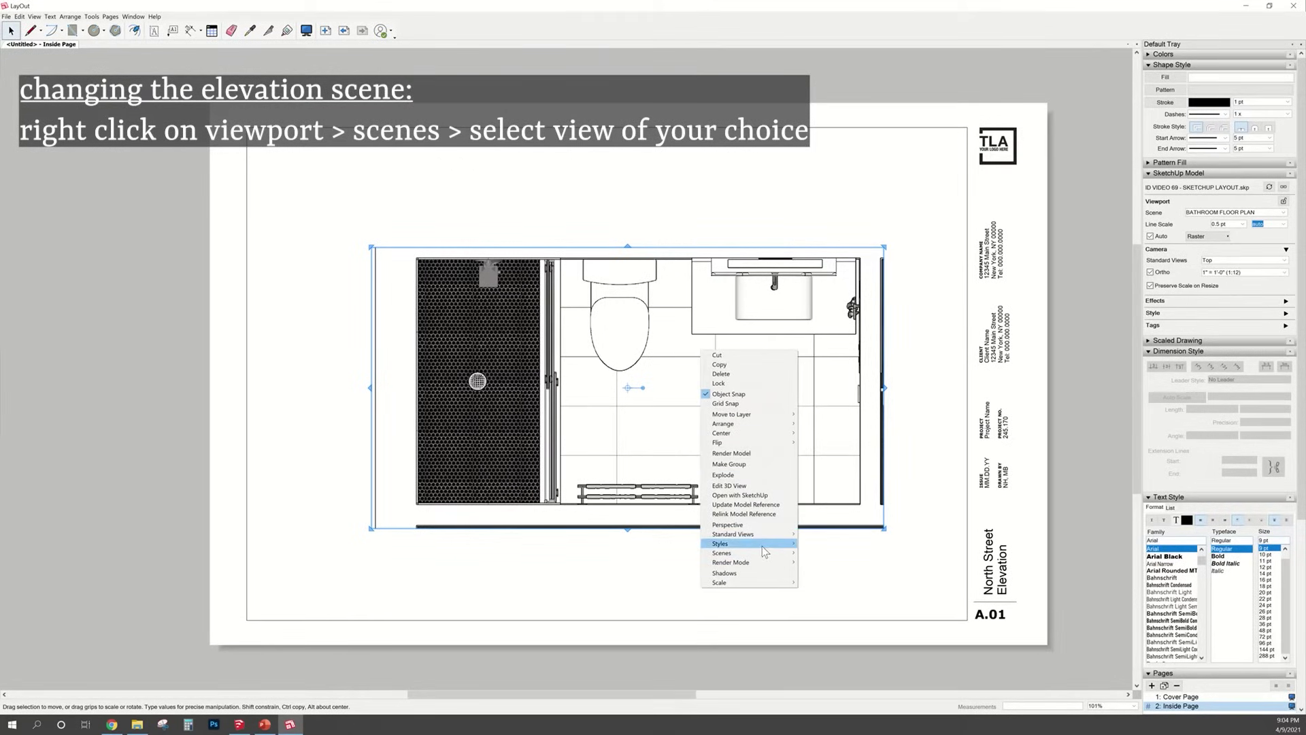
mouse_move(776, 552)
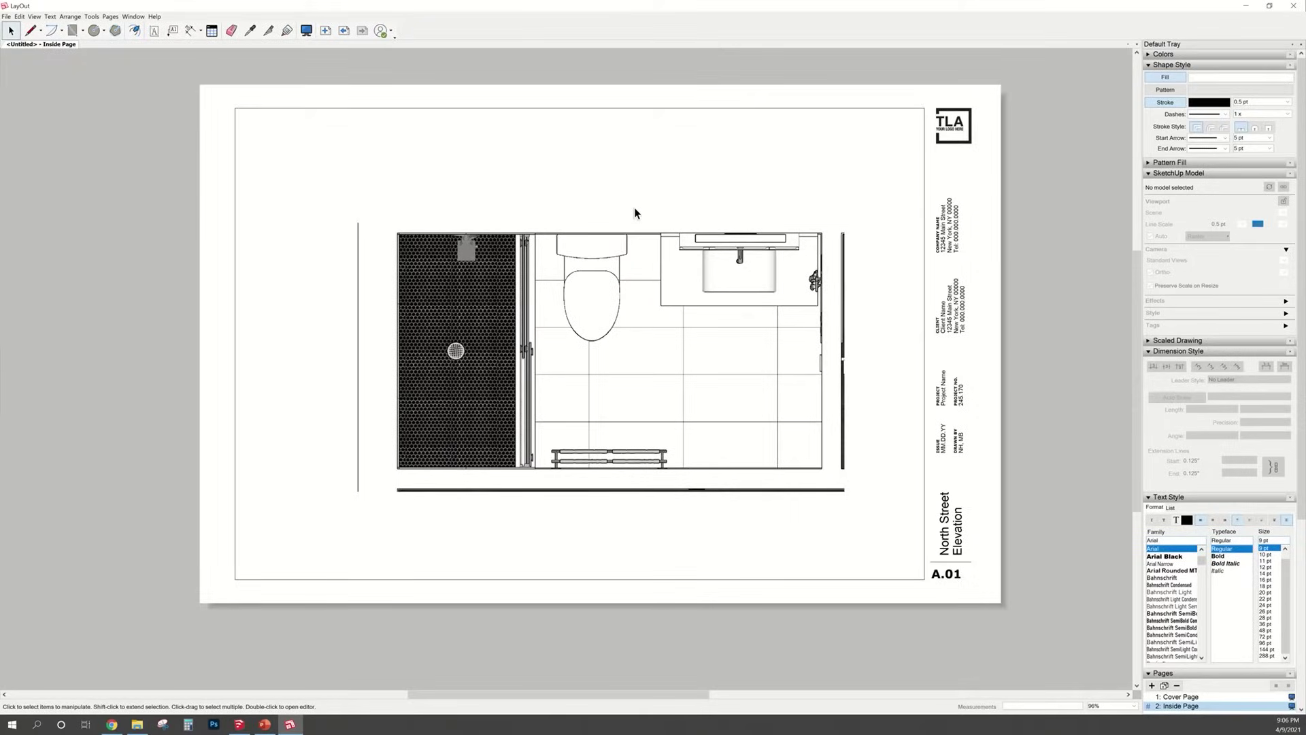
Add a linear dimension for the vanity's front-to-back depth, placed outside the bathroom's right wall
scroll(634, 208, "up", 2)
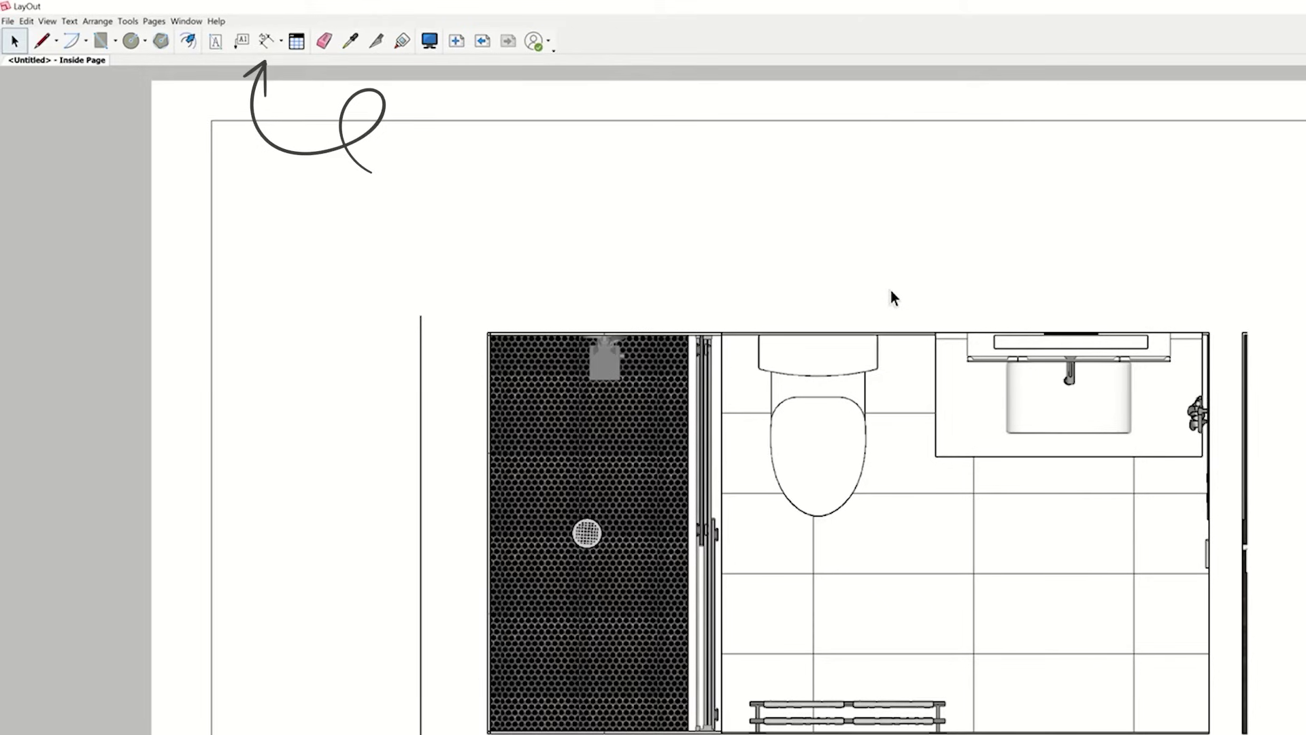
left_click(266, 41)
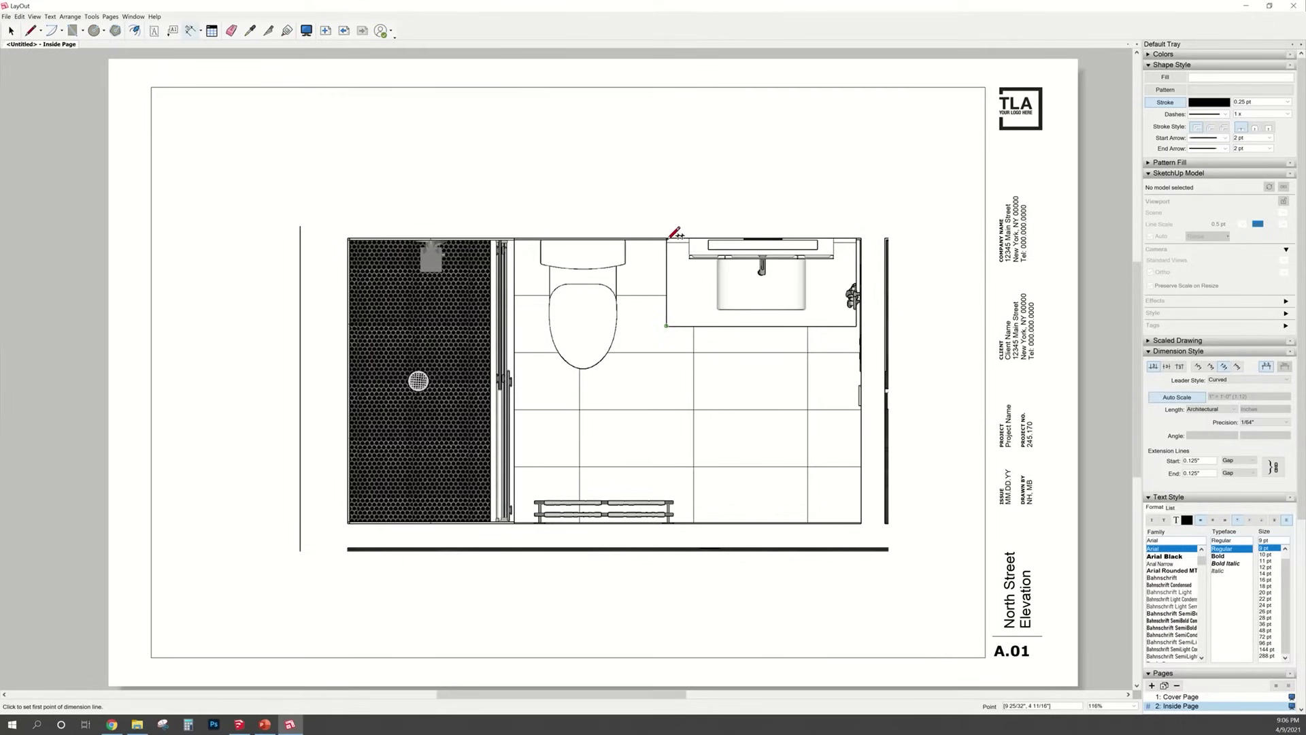
left_click(667, 238)
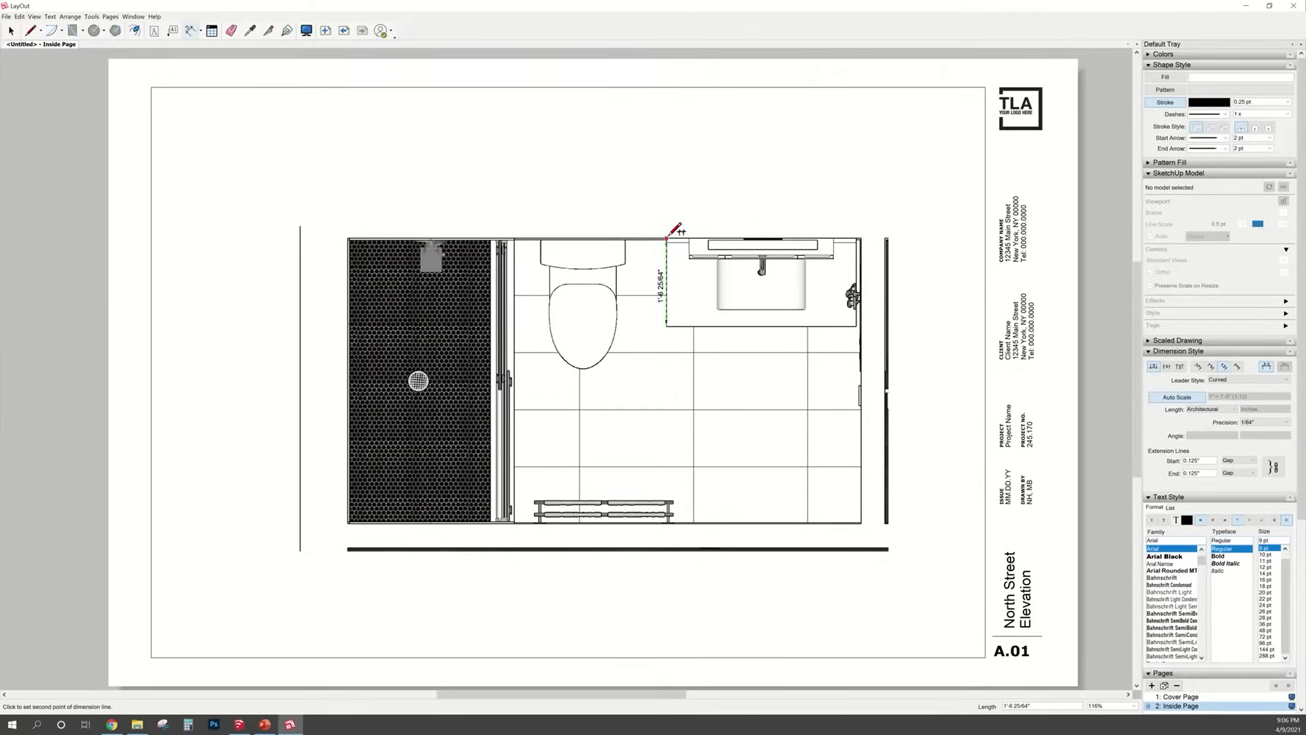
left_click(666, 238)
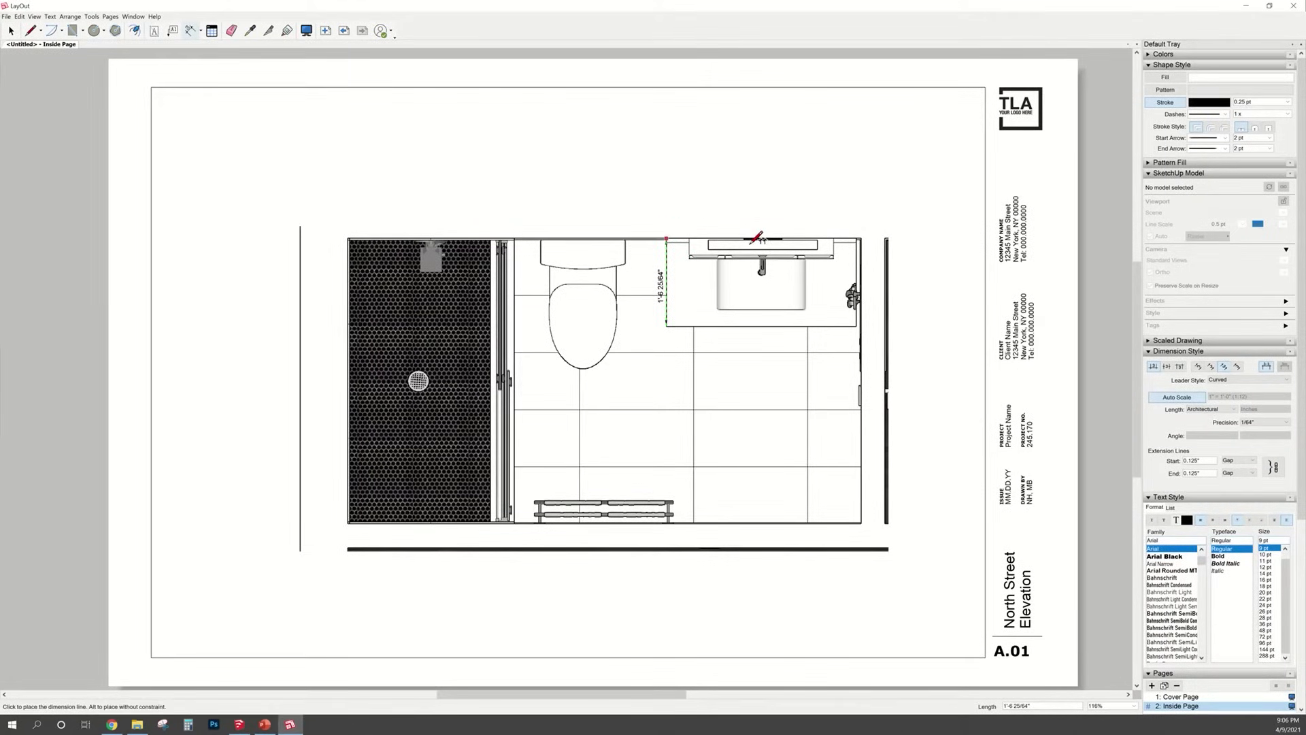
left_click(926, 272)
key("space")
Set a coarser precision for the vanity depth dimension so that it reads 1'-6 1/2"
scroll(923, 280, "up", 4)
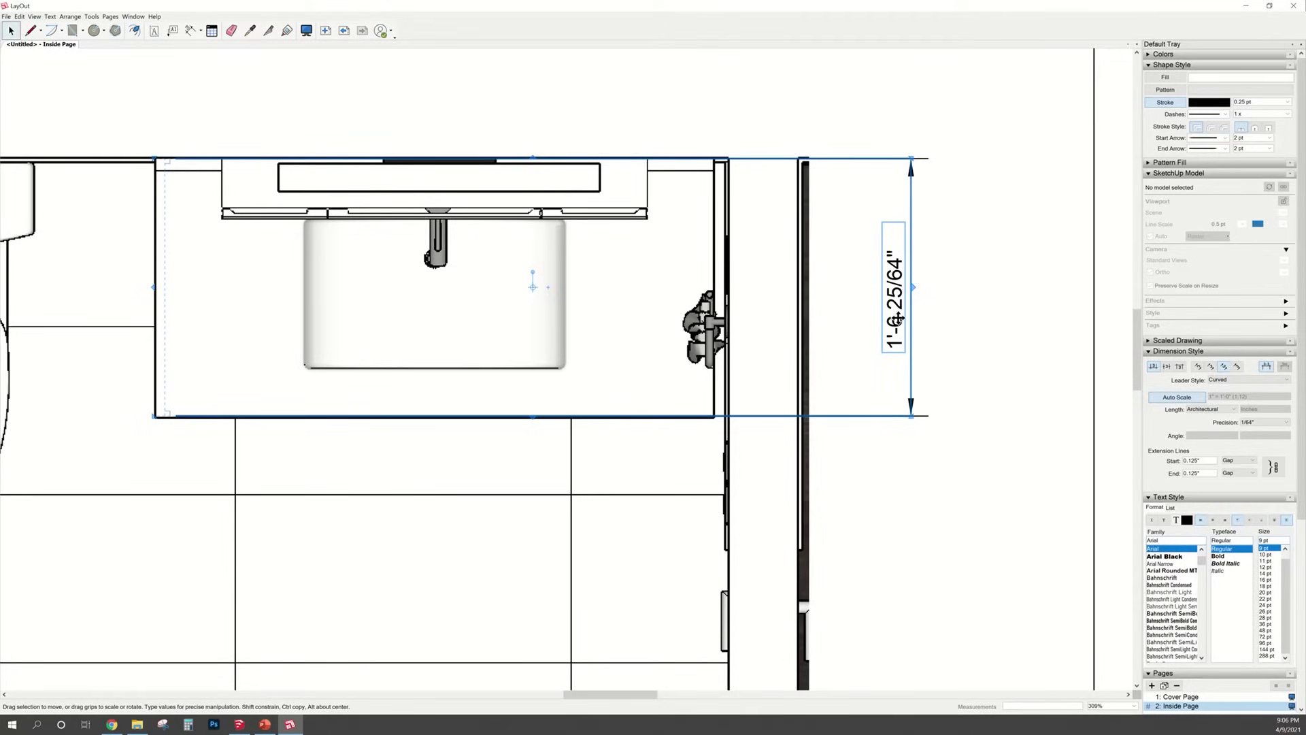
scroll(898, 319, "down", 2)
scroll(898, 319, "down", 1)
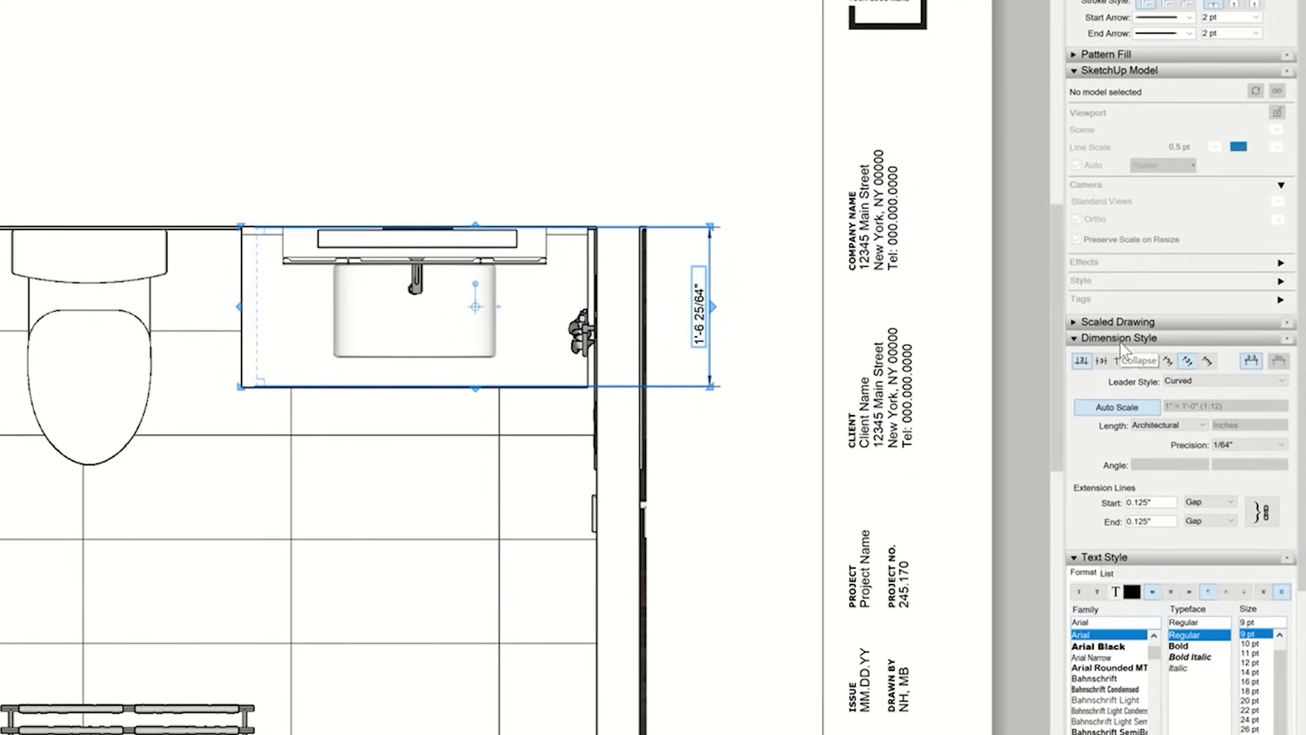
left_click(1229, 446)
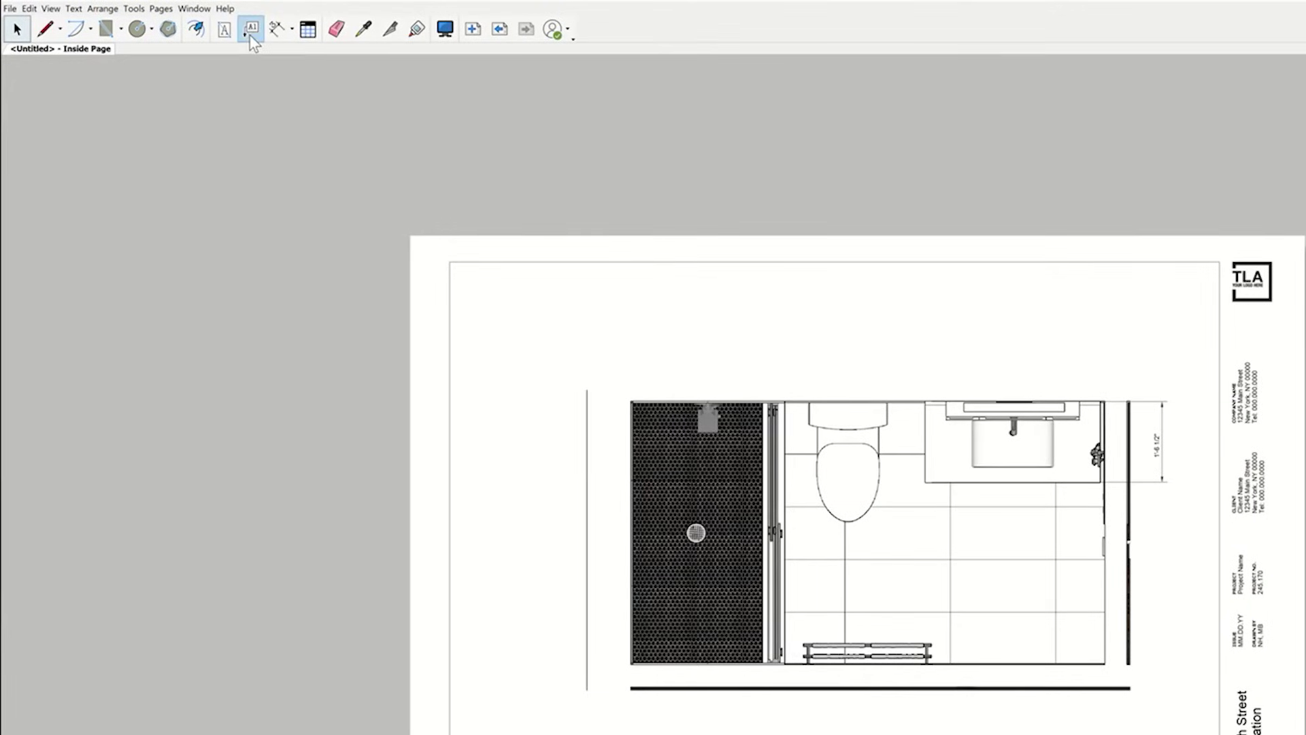
Add a leader label reading SHOWER FLOOR TILE above the shower, pointing to the shower's upper edge
left_click(250, 30)
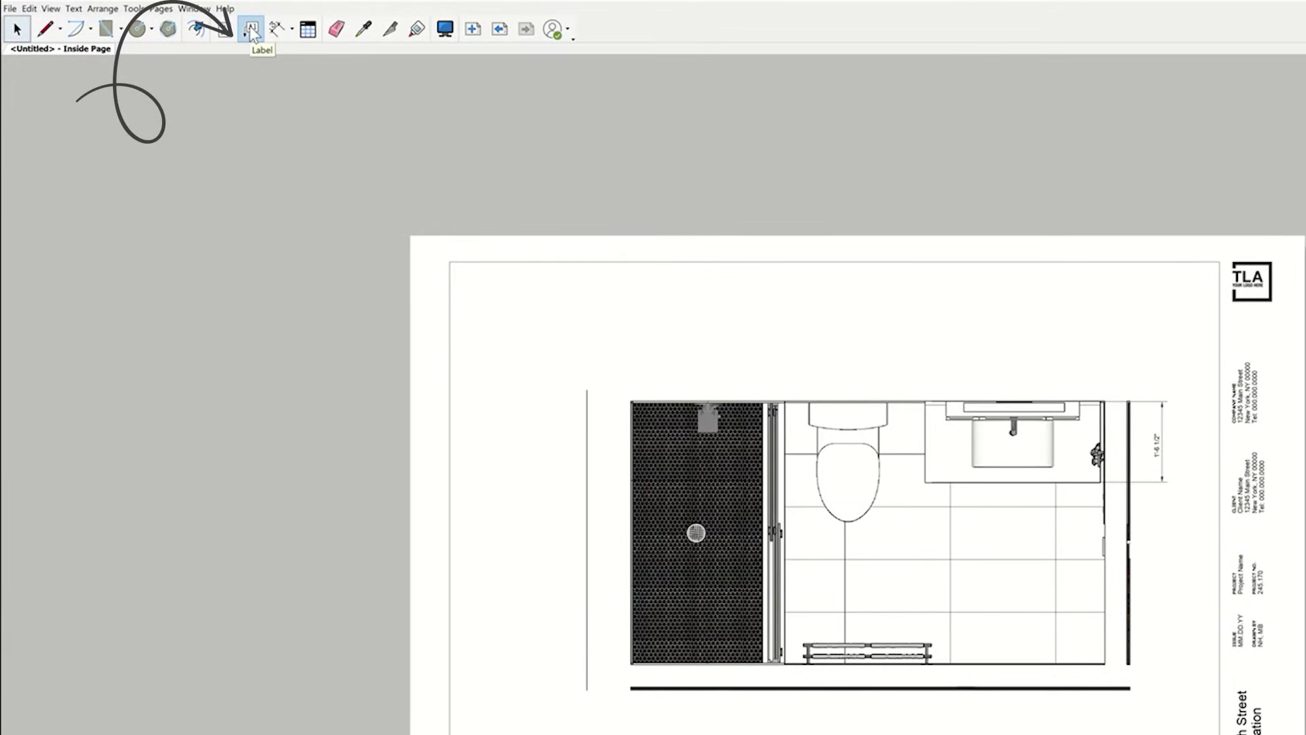
left_click(666, 399)
left_click(704, 379)
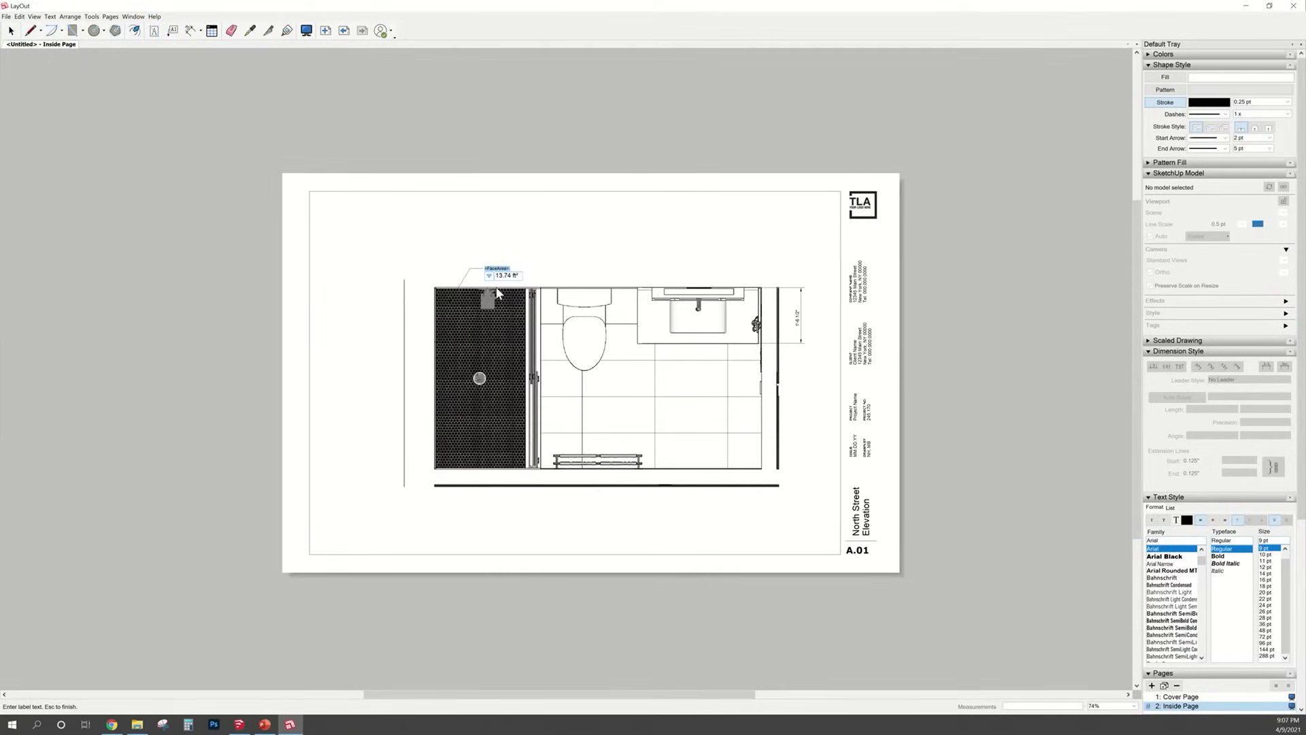
type("SHOWER FLOOR TILE")
key("Escape")
scroll(462, 361, "up", 2)
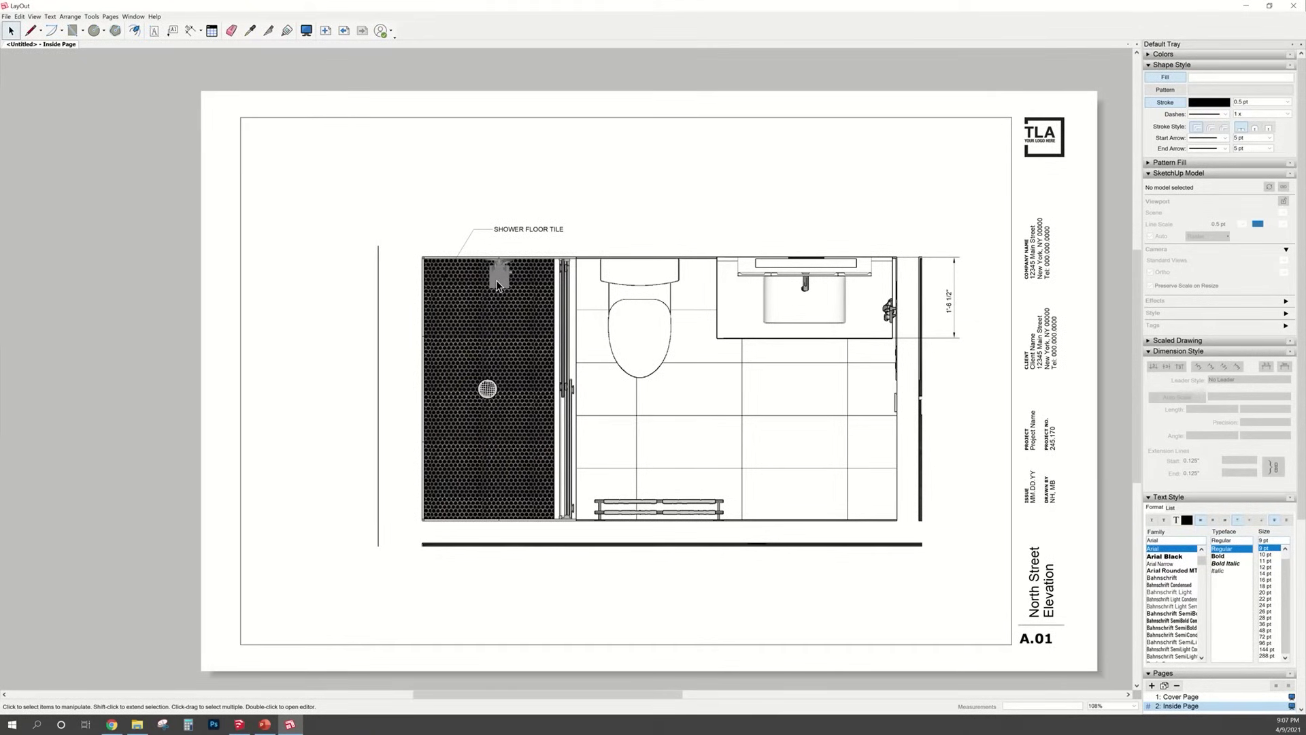
scroll(496, 279, "down", 1)
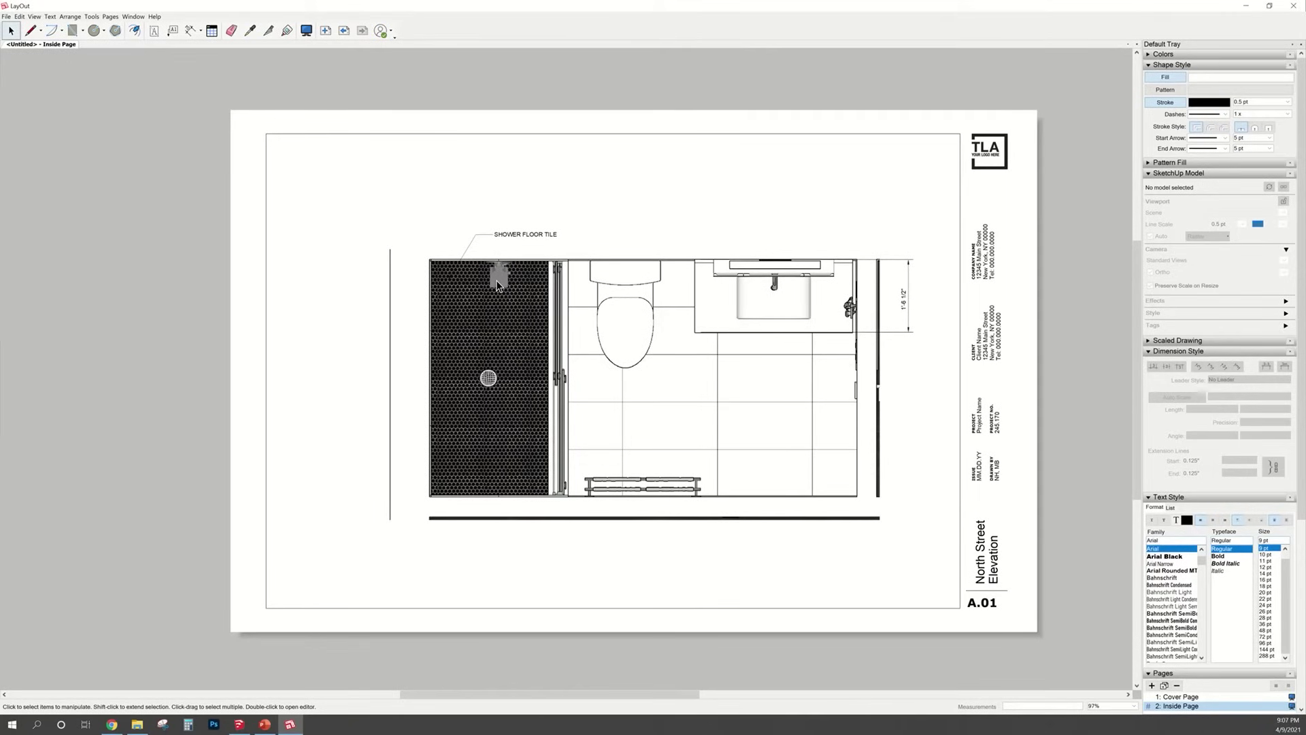
scroll(496, 280, "up", 1)
left_click(463, 213)
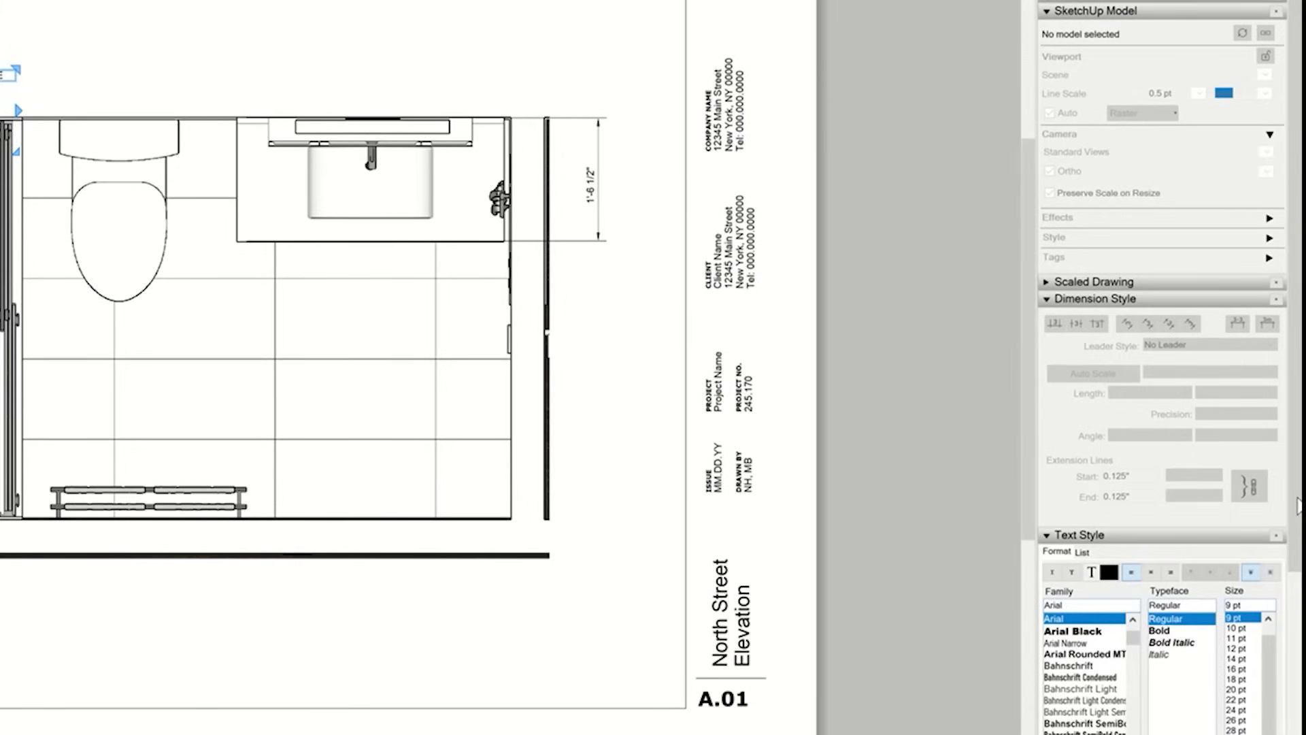
scroll(1157, 616, "down", 2)
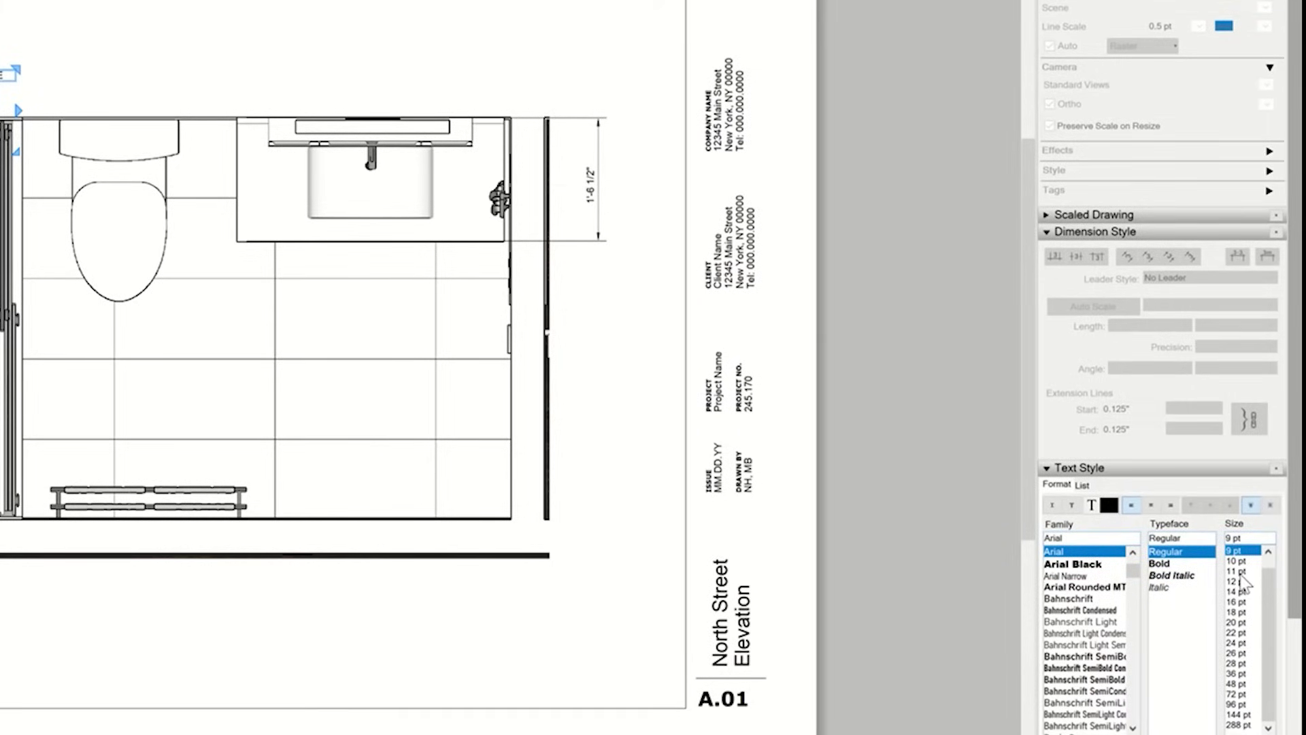
left_click(1168, 505)
left_click(223, 57)
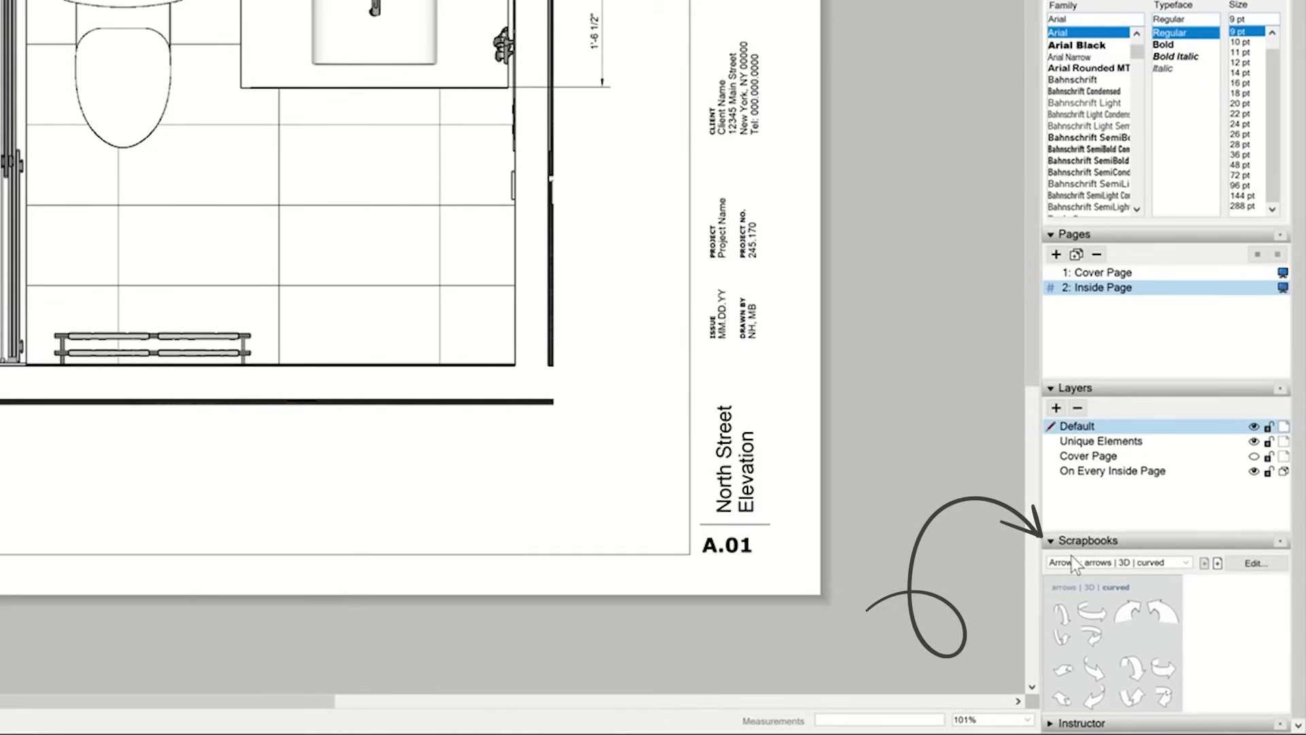
Place a drawing title with a reference circle from the TB-Plain Drawing References scrapbook below the floor plan's lower-left corner
left_click(1186, 561)
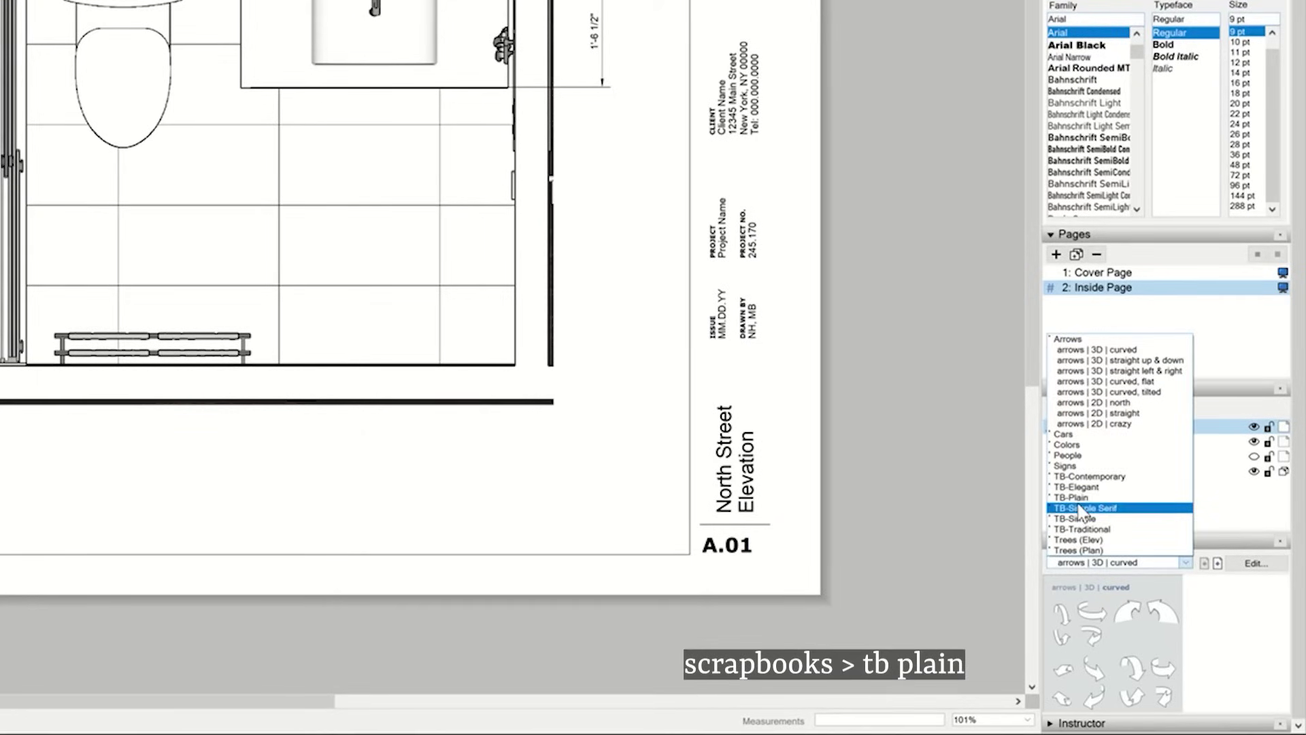
left_click(1080, 499)
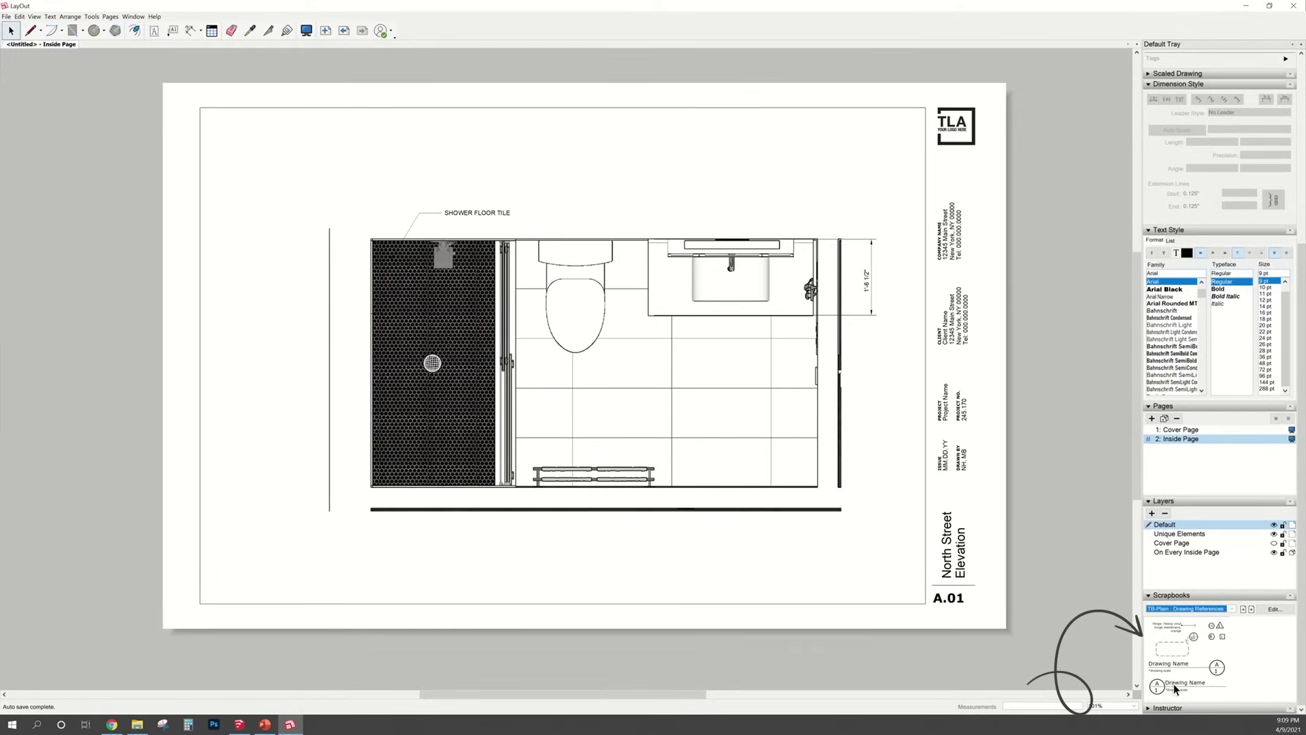
mouse_move(1173, 683)
left_mouse_down()
mouse_move(862, 566)
mouse_move(518, 524)
mouse_move(384, 547)
mouse_move(648, 548)
left_mouse_up()
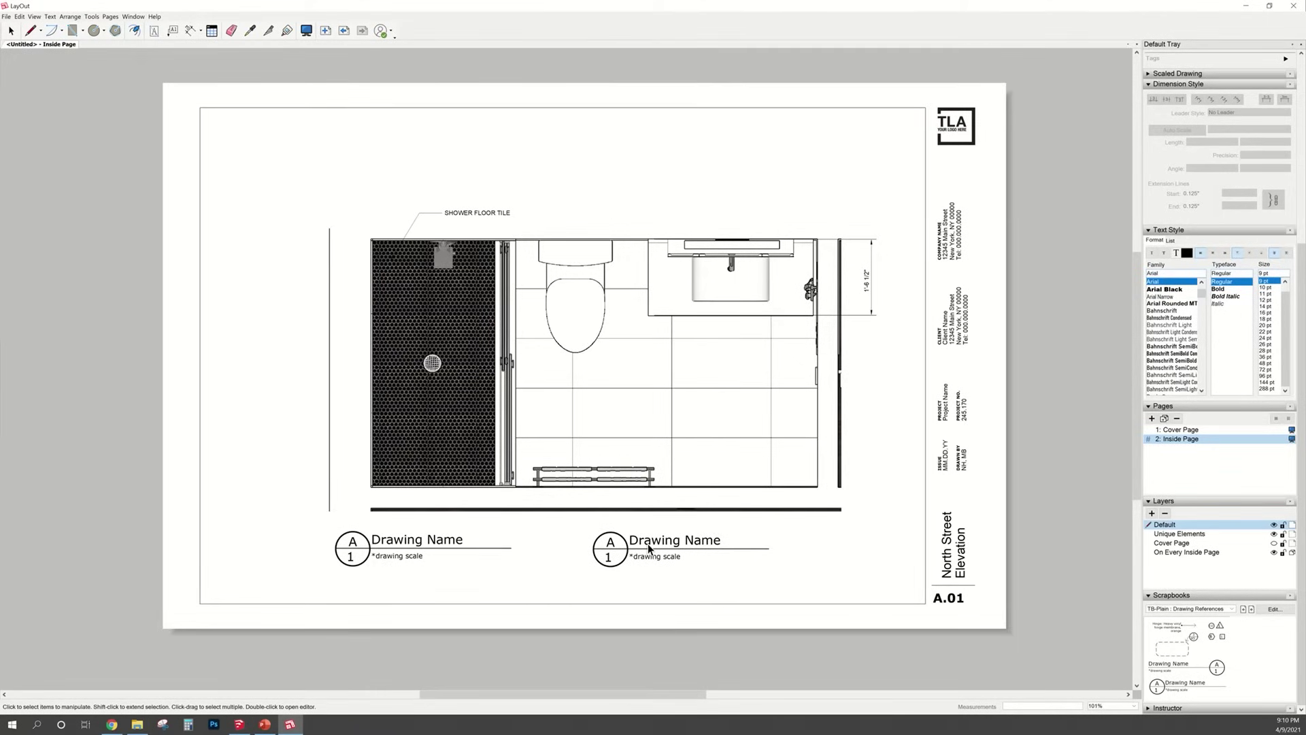
key("space")
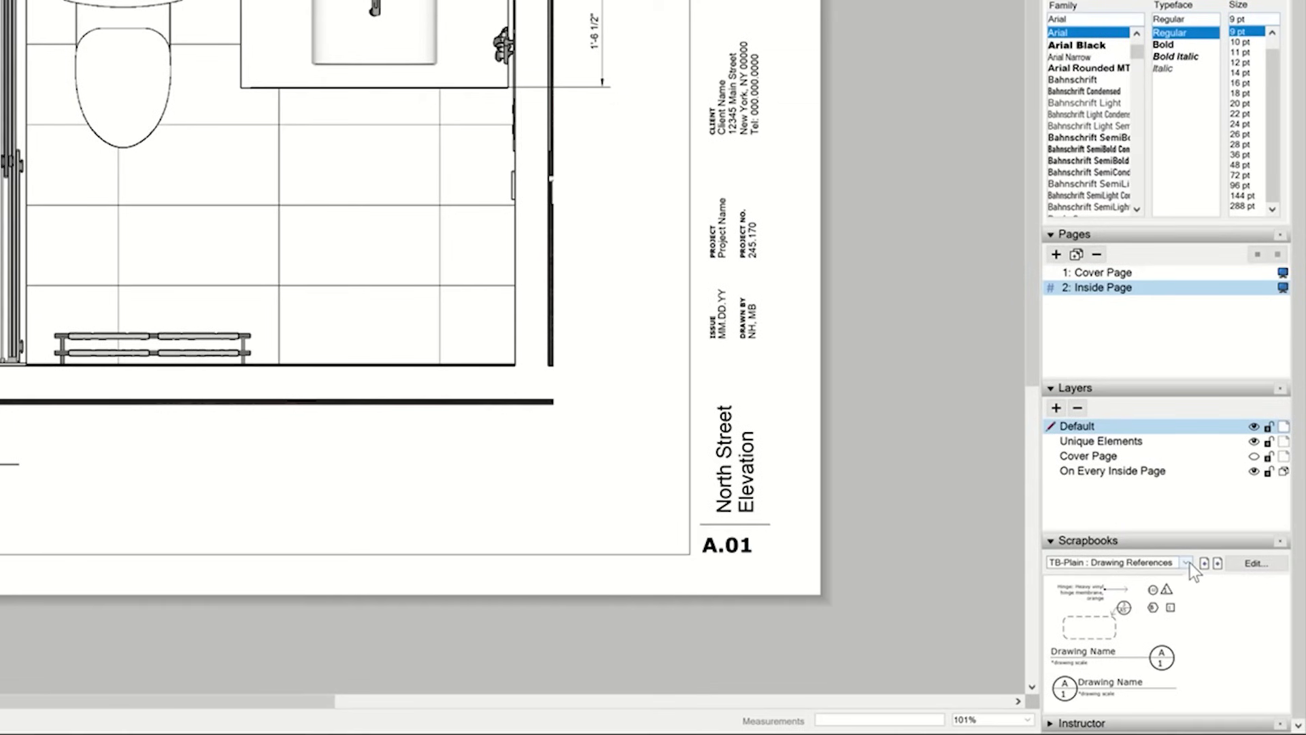
Place elevation markers 1, 3 and 4 from the TB-Plain Sections & Elevations scrapbook on the bathroom's open floor area
left_click(1233, 609)
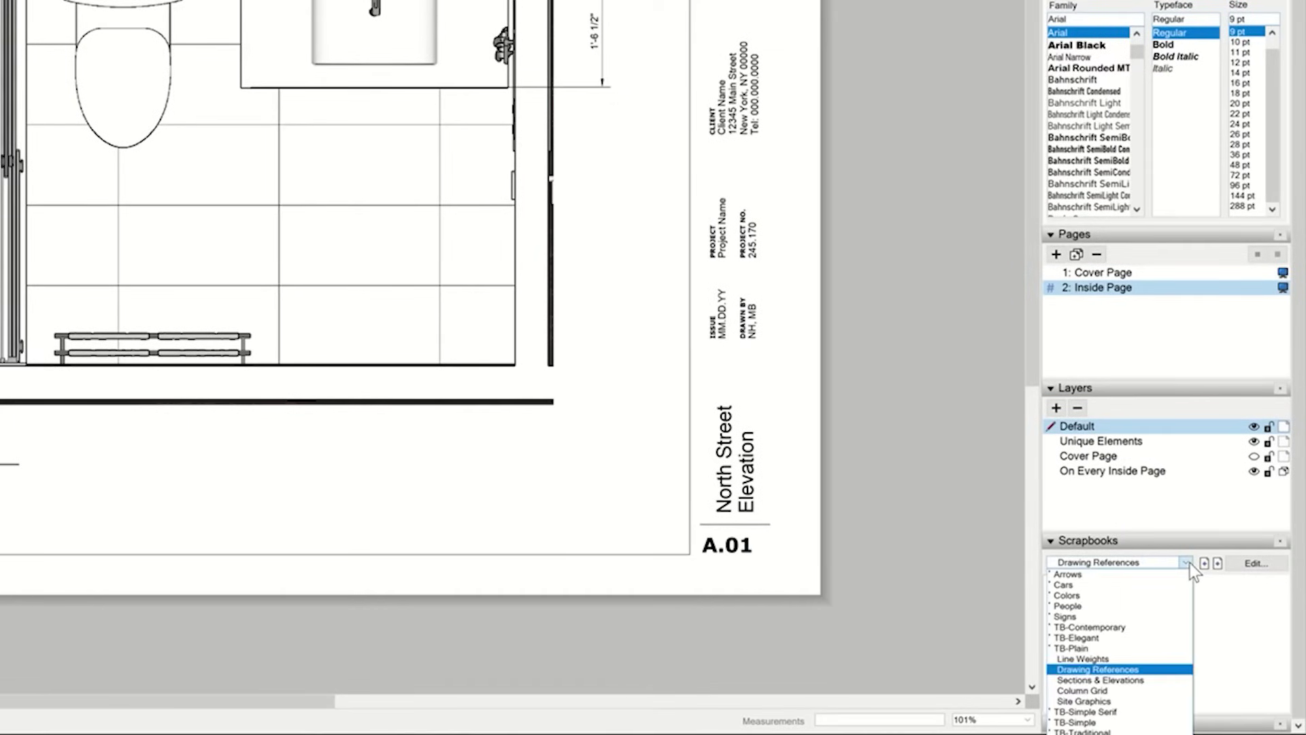
left_click(1078, 680)
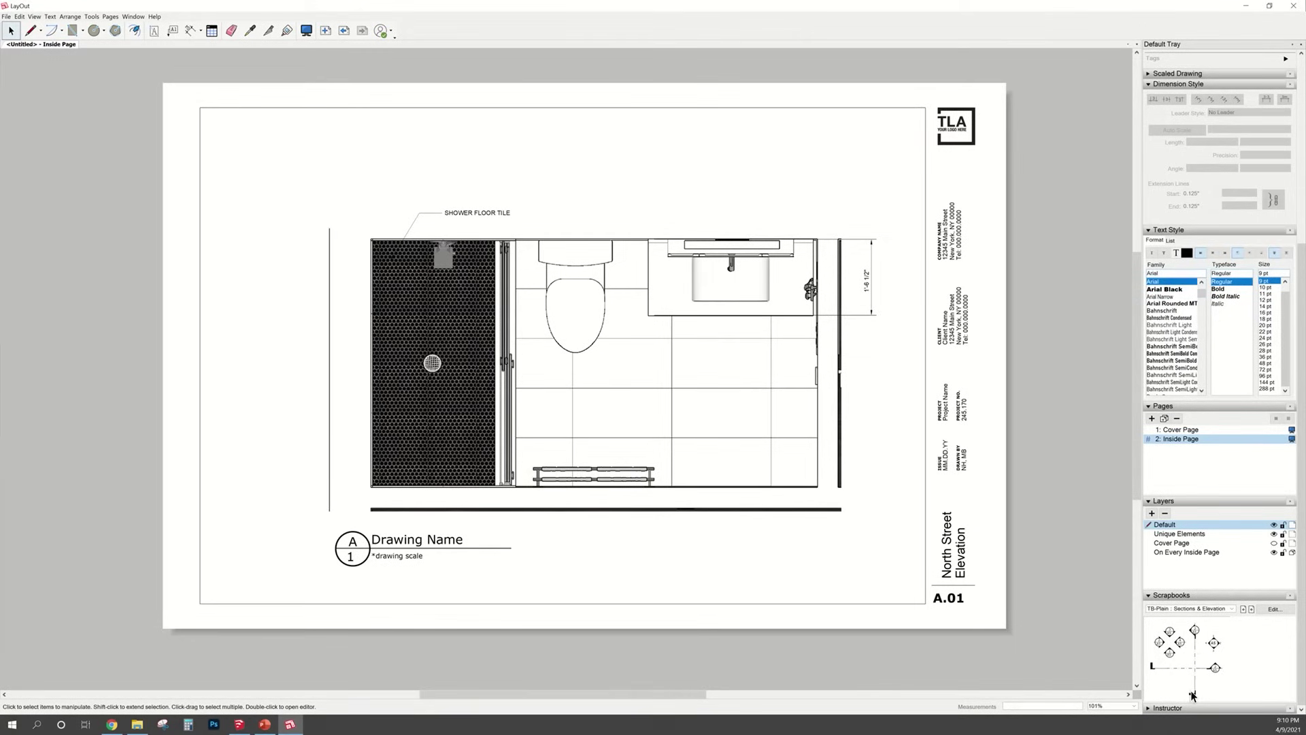
mouse_move(1182, 652)
left_mouse_down()
mouse_move(615, 358)
mouse_move(639, 345)
left_mouse_up()
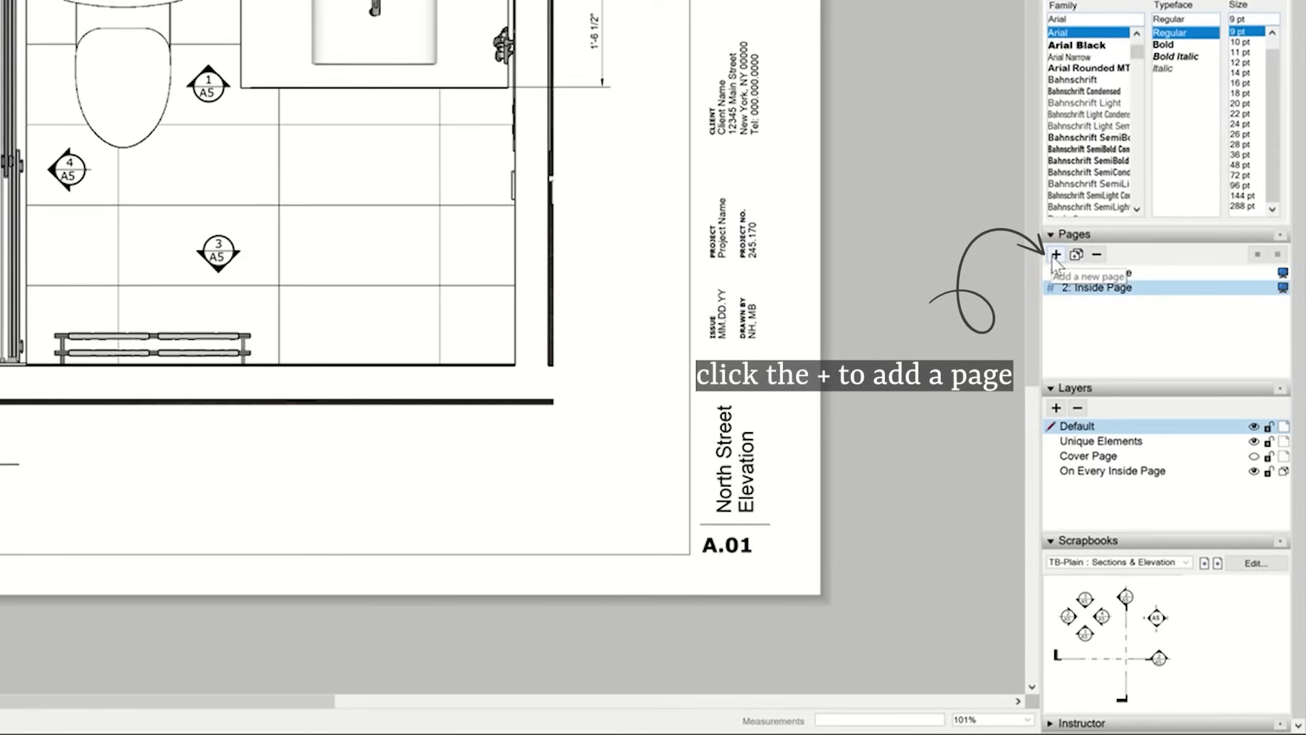
Add a blank page after Inside Page and remove it again
left_click(1055, 254)
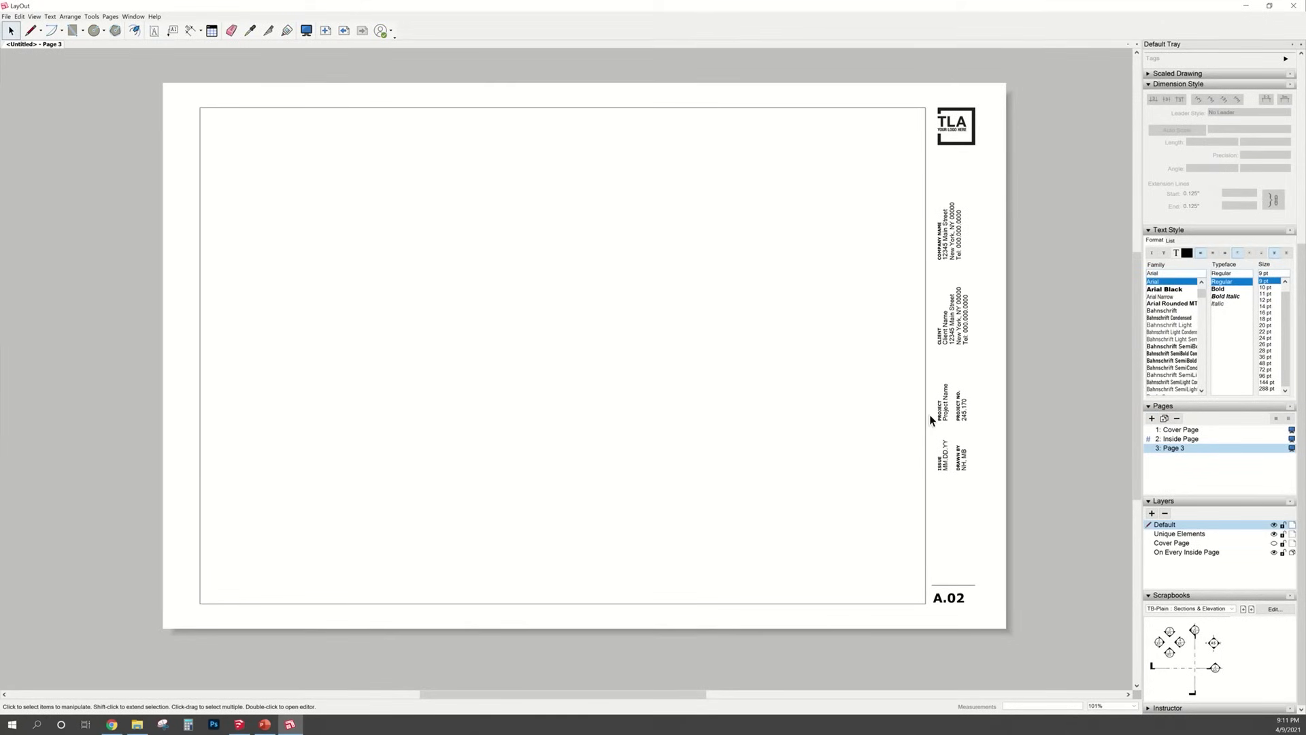
left_click(6, 16)
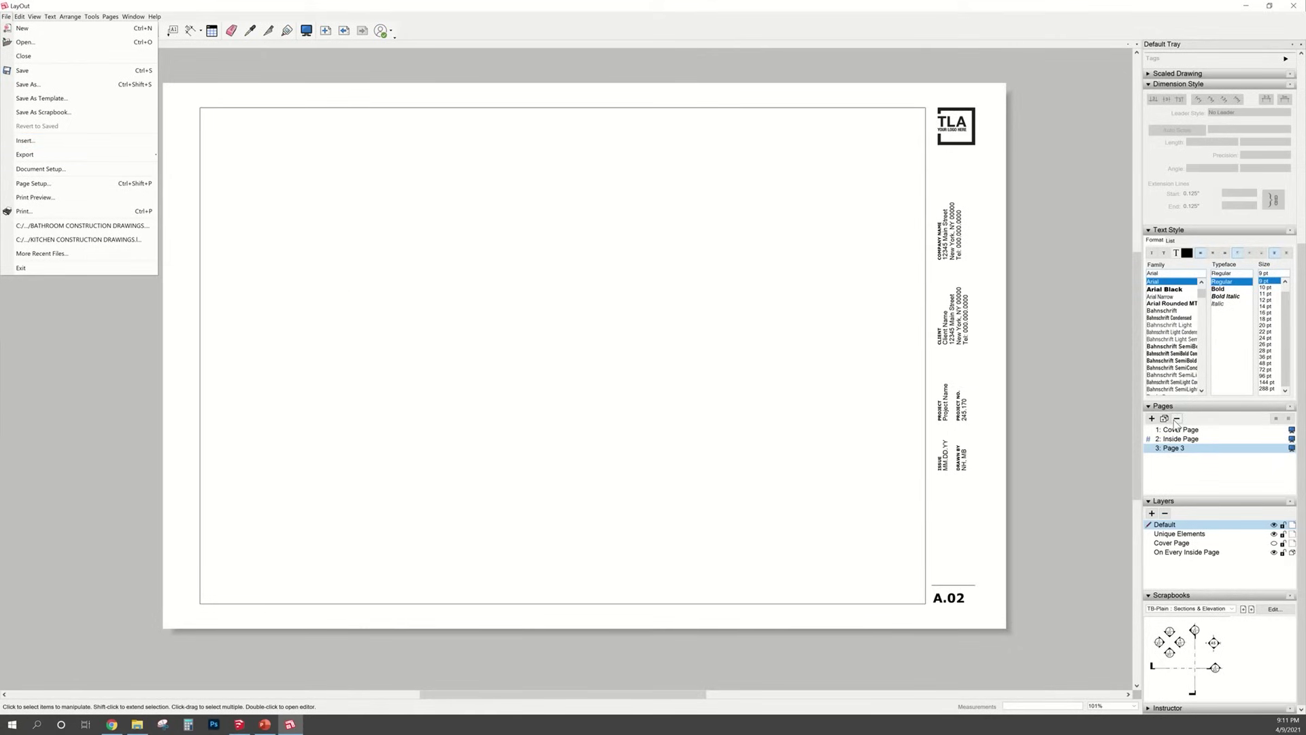
left_click(1176, 419)
Duplicate Inside Page with its floor plan, leader label, dimension and drawing title
left_click(1178, 439)
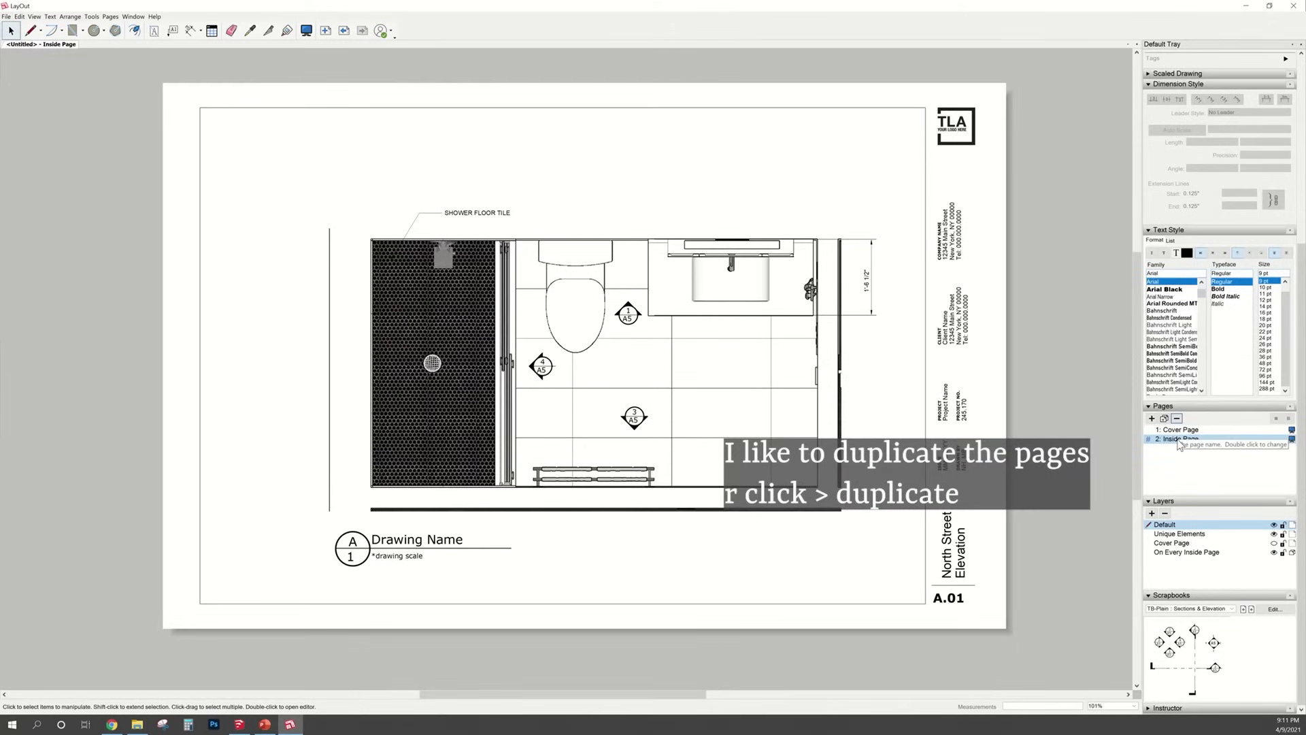
right_click(1179, 442)
left_click(1195, 473)
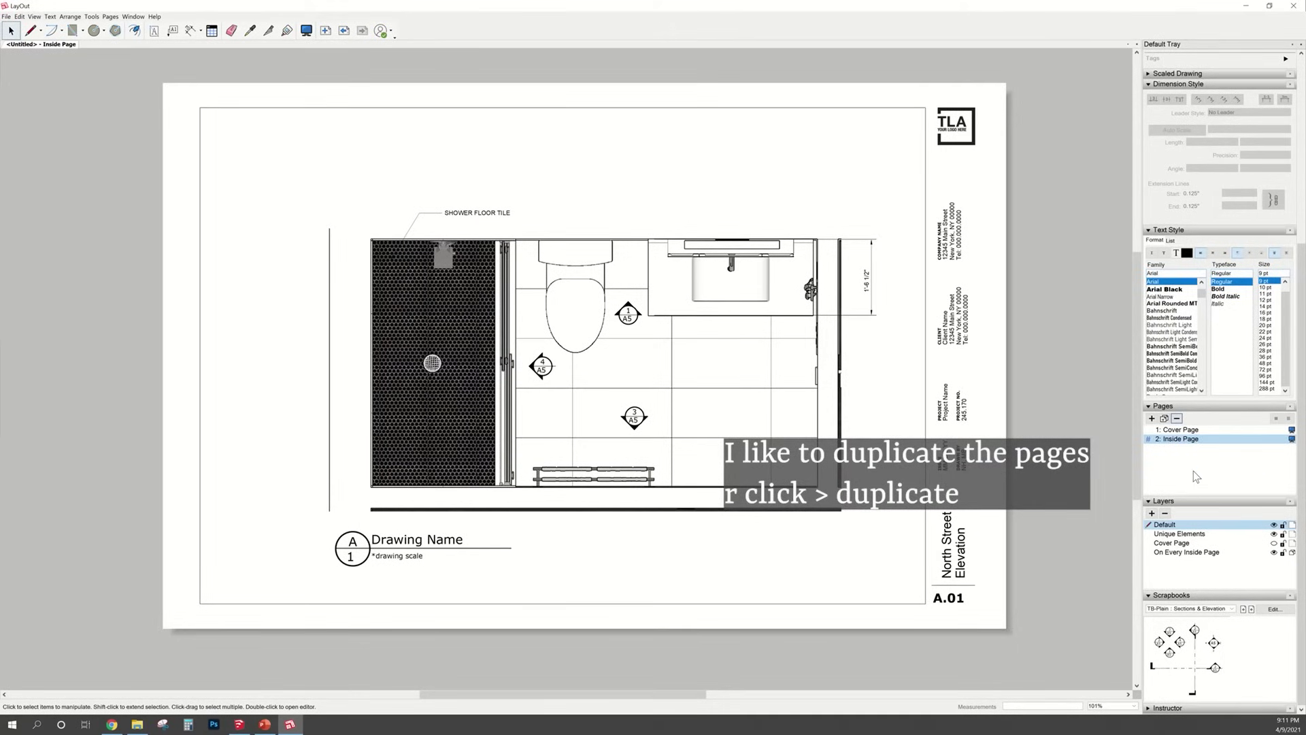
Switch the duplicated page's viewport to the BATHROOM ELEVATION 1 scene and resize its frame around the elevation
left_click(675, 354)
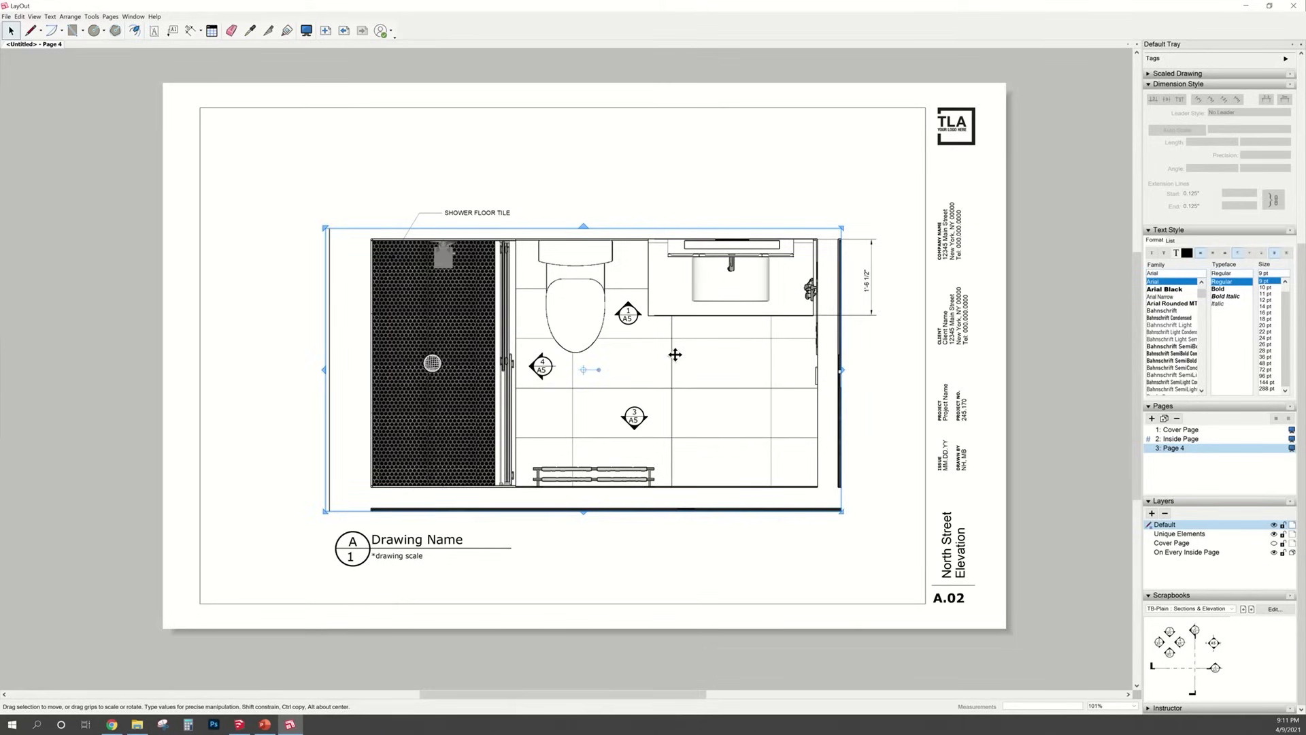
right_click(674, 355)
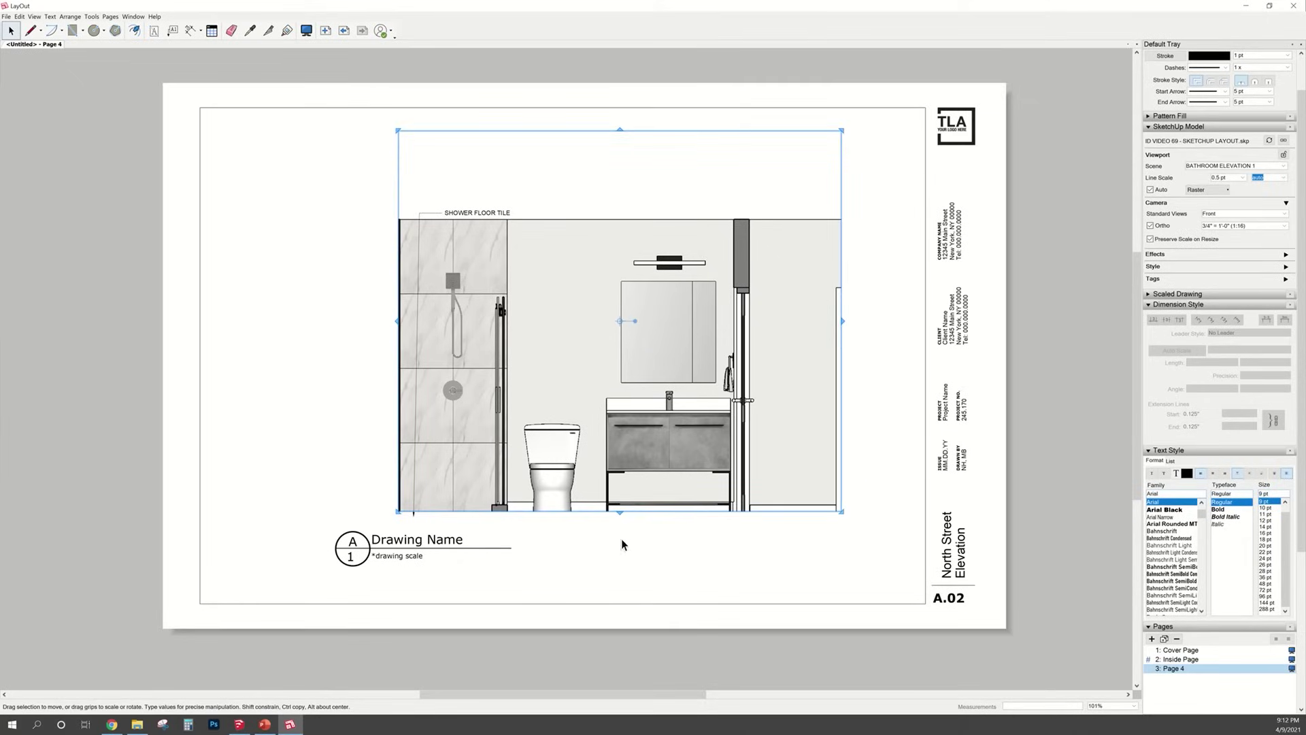
left_click(423, 642)
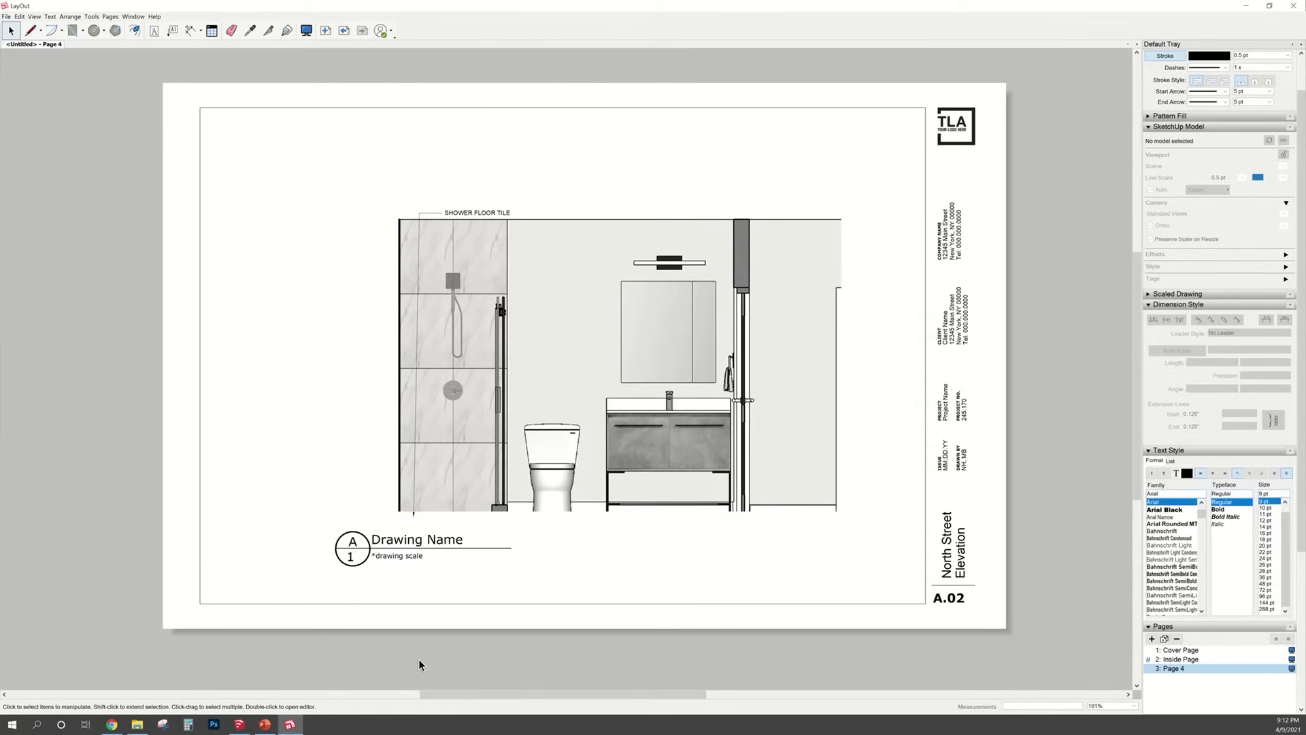
Switch to the SketchUp model and move the vertical section plane about 7'-4 3/8" so that it cuts through the bathroom vanity
left_click(239, 725)
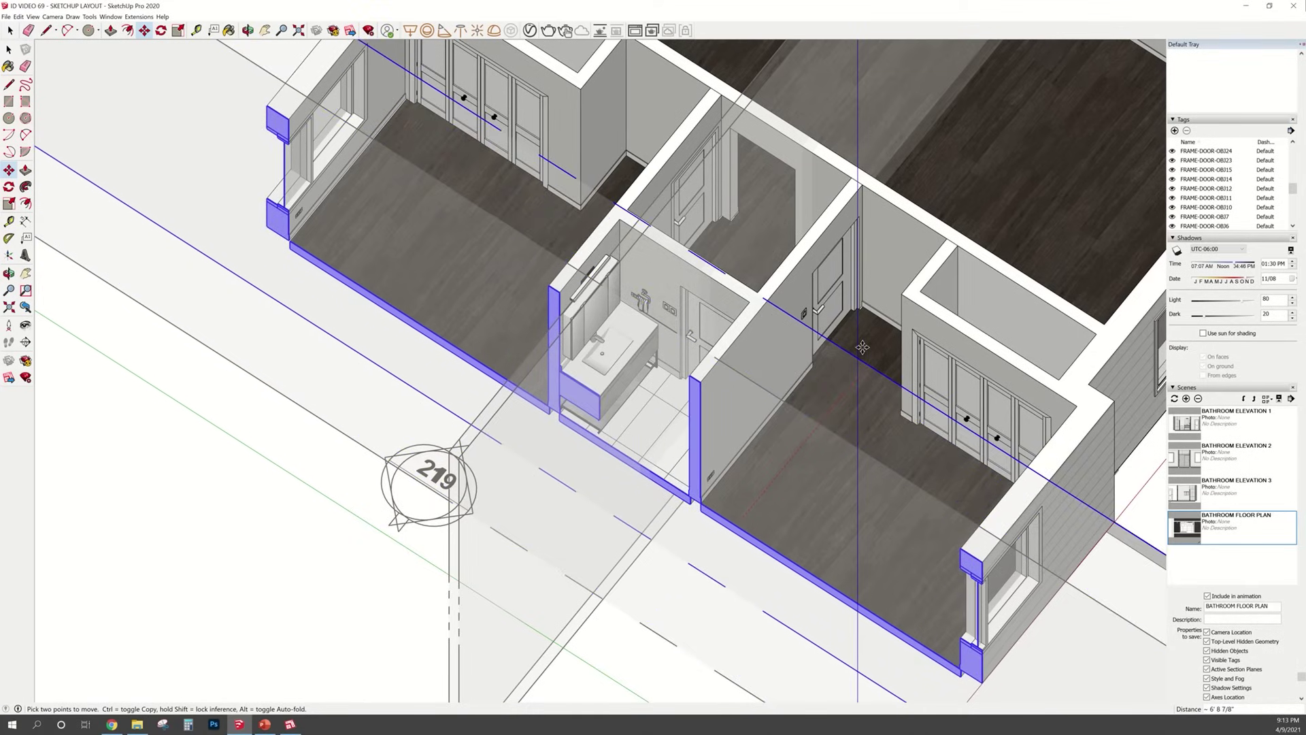
left_click(557, 387)
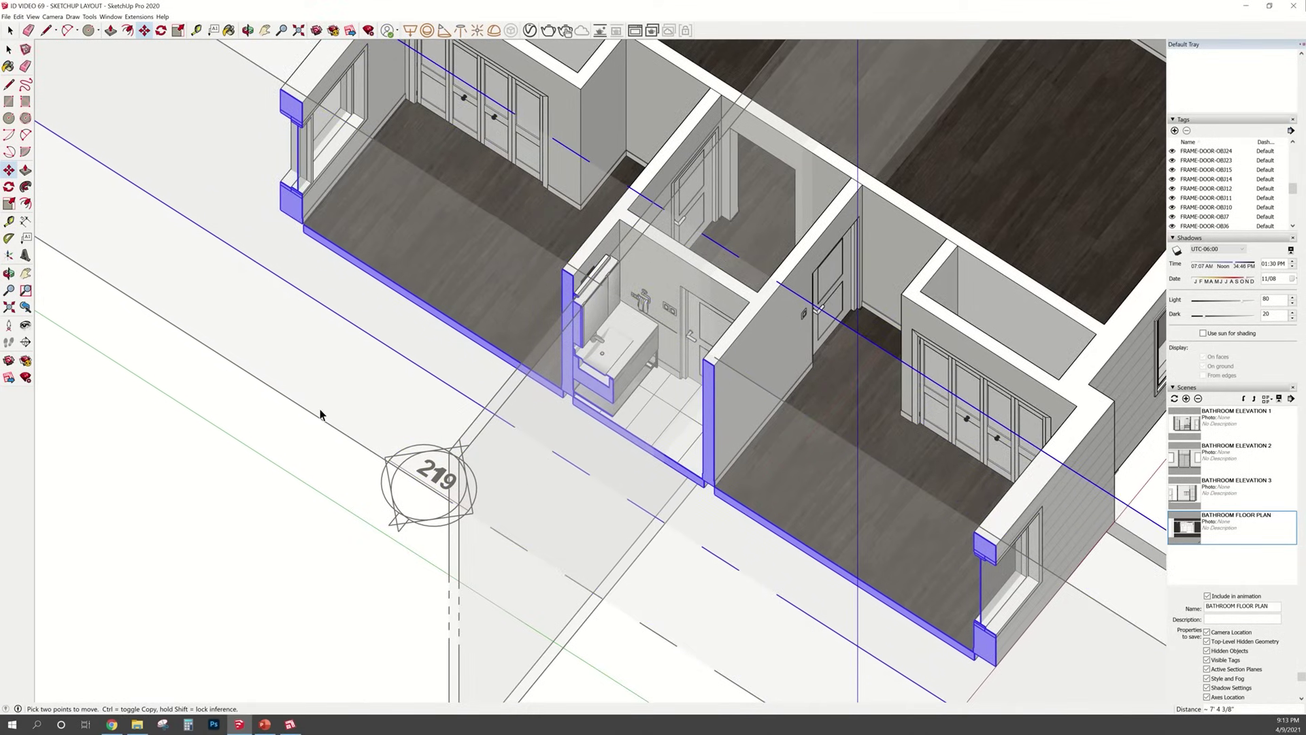
key("space")
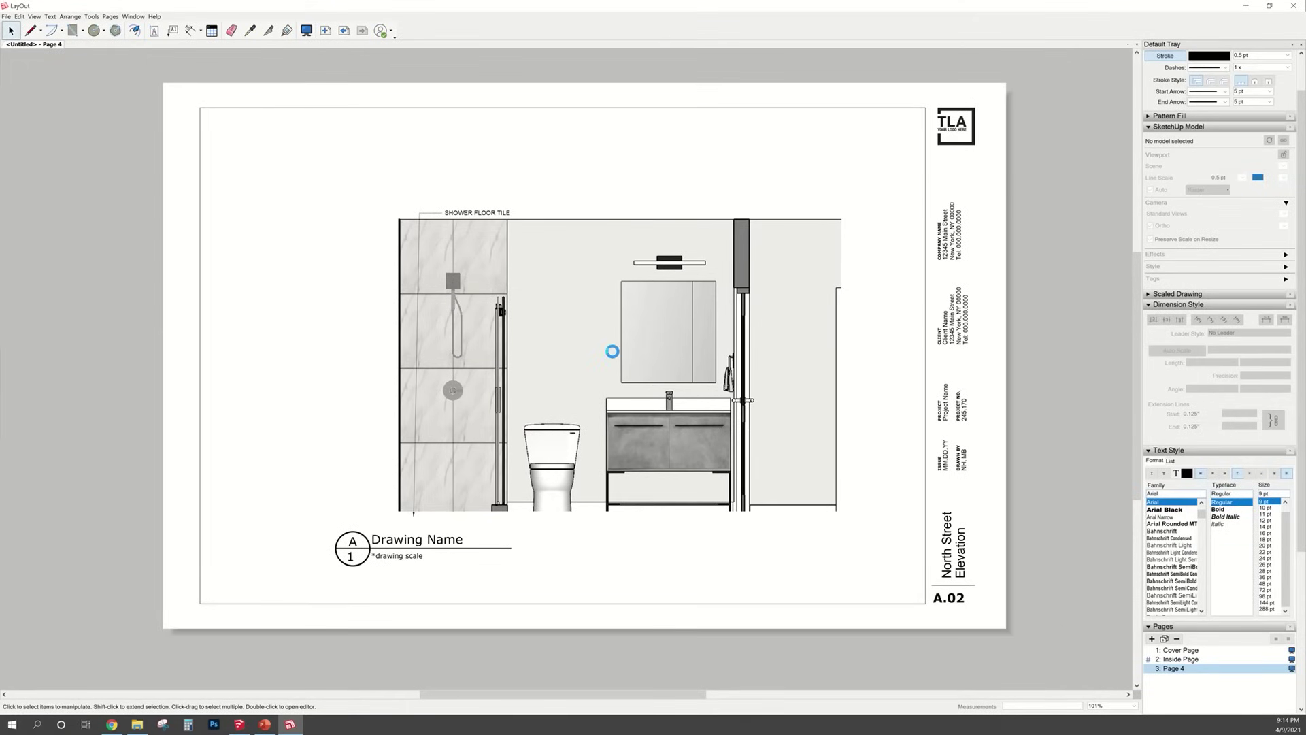
Update the elevation viewport's model reference in LayOut and switch the viewport to the BATHROOM ELEVATION 4 scene
left_click(573, 360)
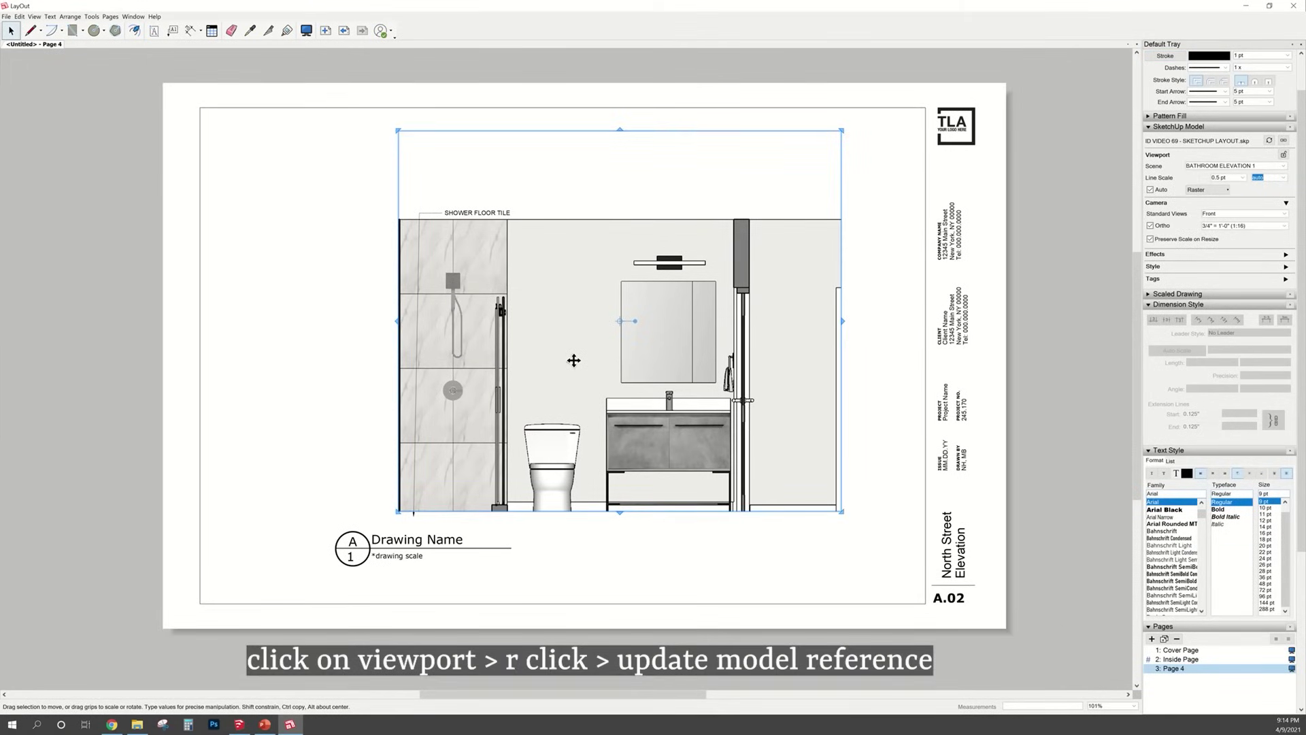
right_click(575, 362)
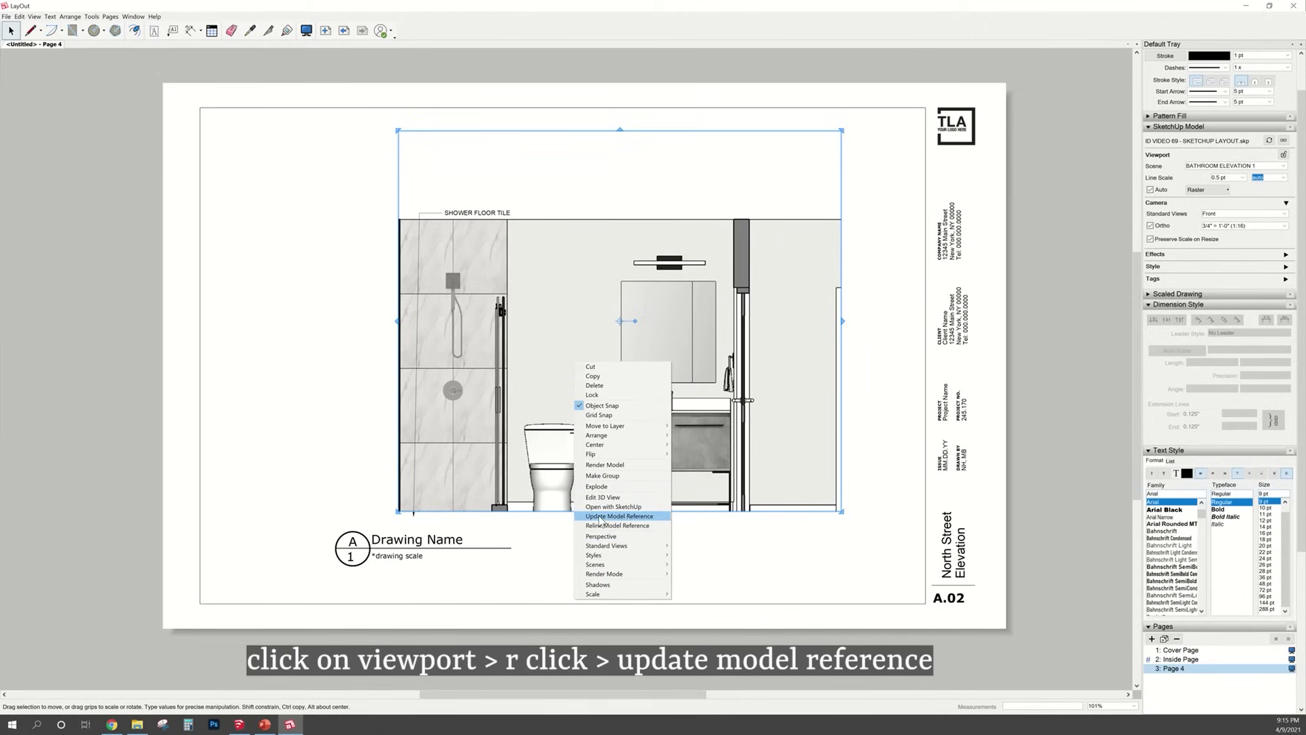
left_click(599, 519)
right_click(569, 392)
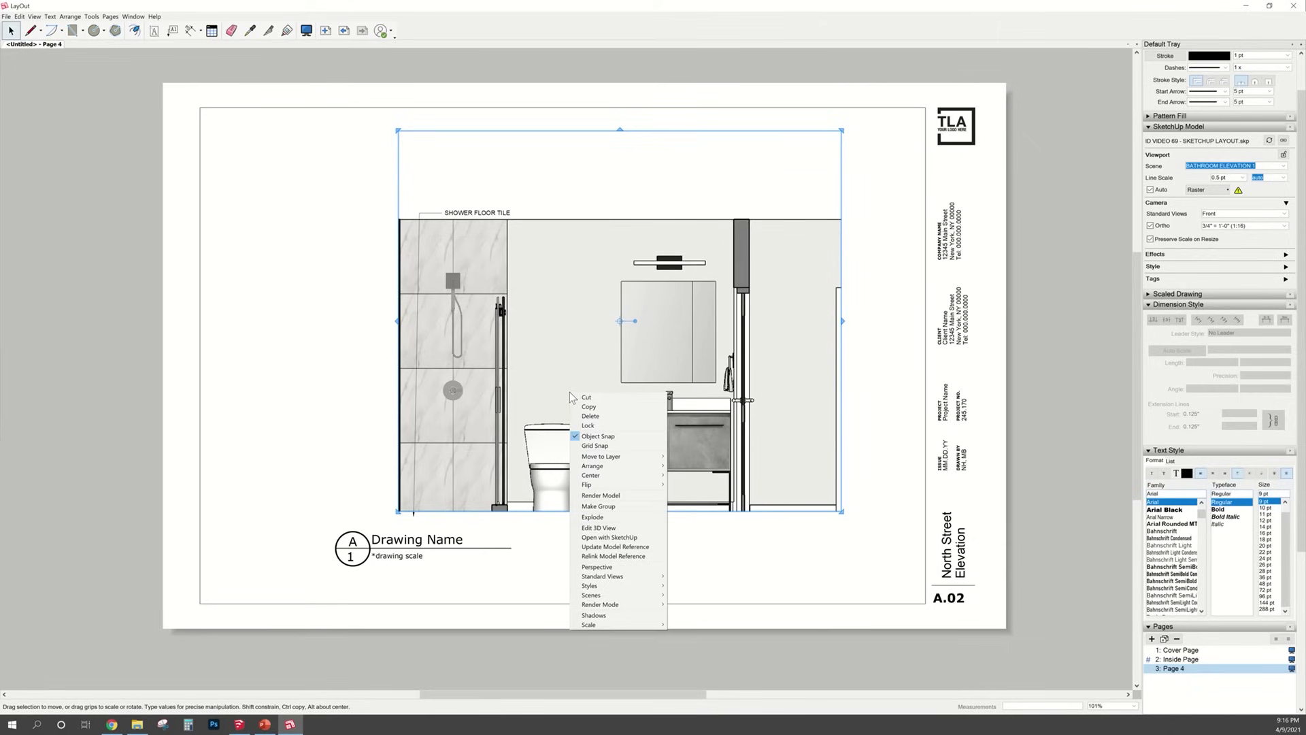
mouse_move(639, 595)
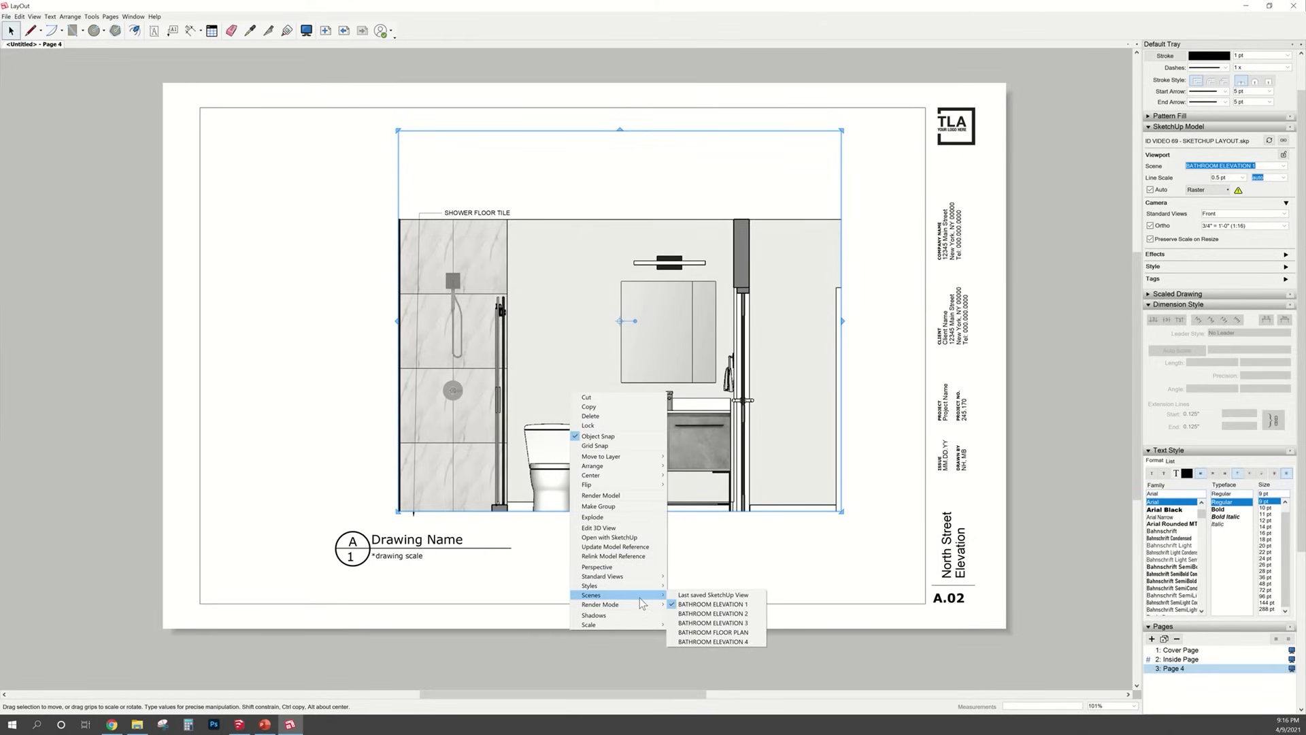
left_click(708, 643)
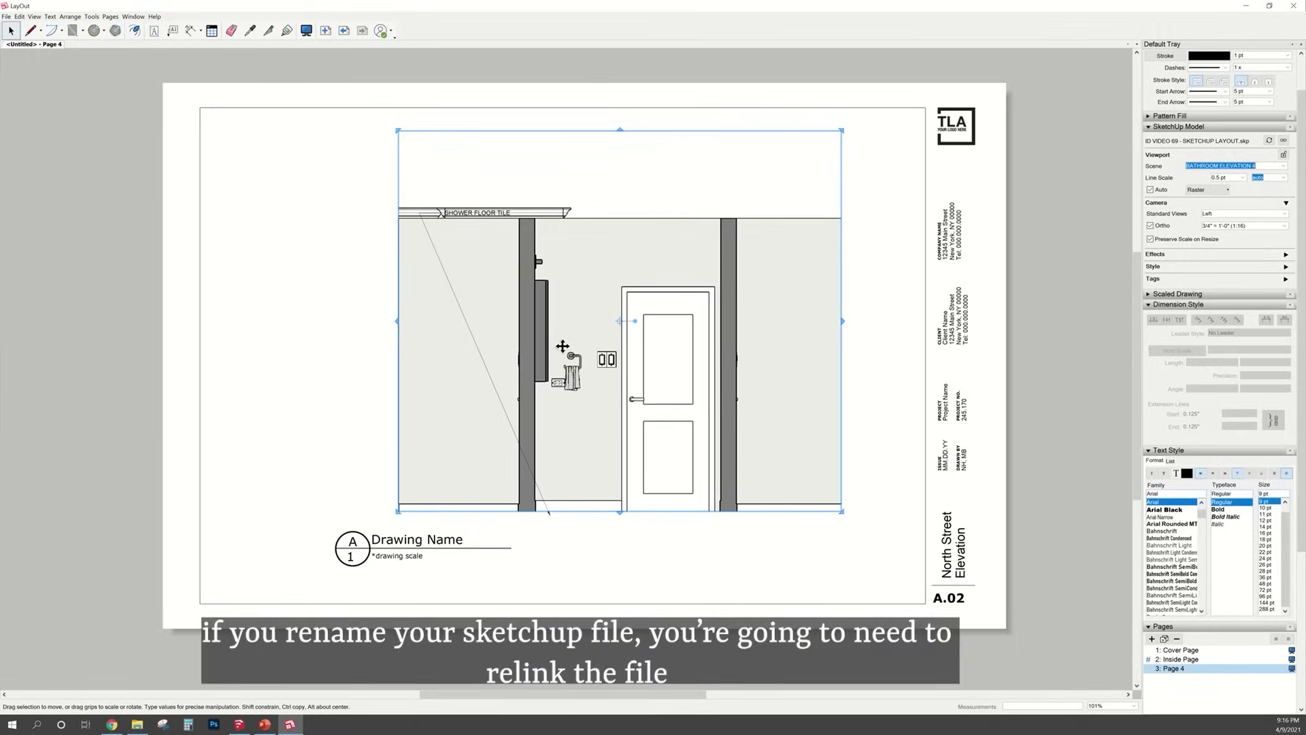
Open the Relink Model Reference option for the elevation viewport
right_click(563, 348)
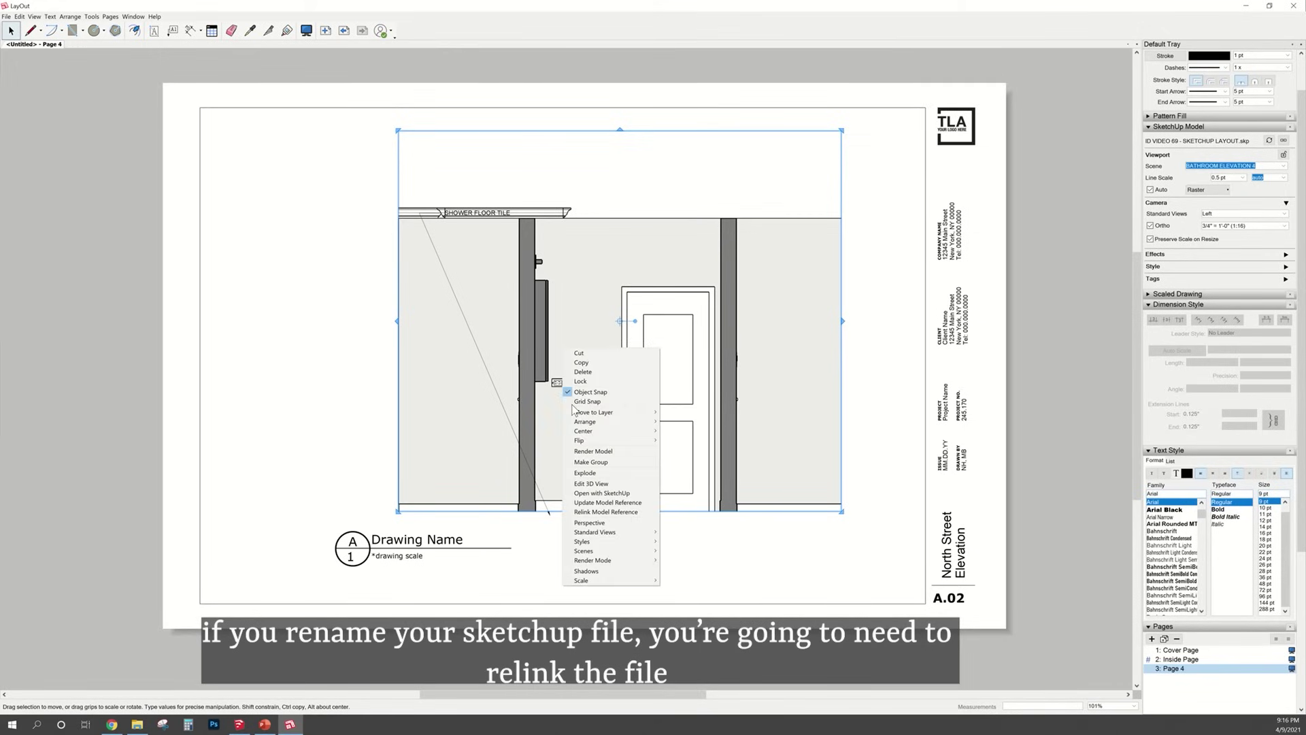
left_click(593, 514)
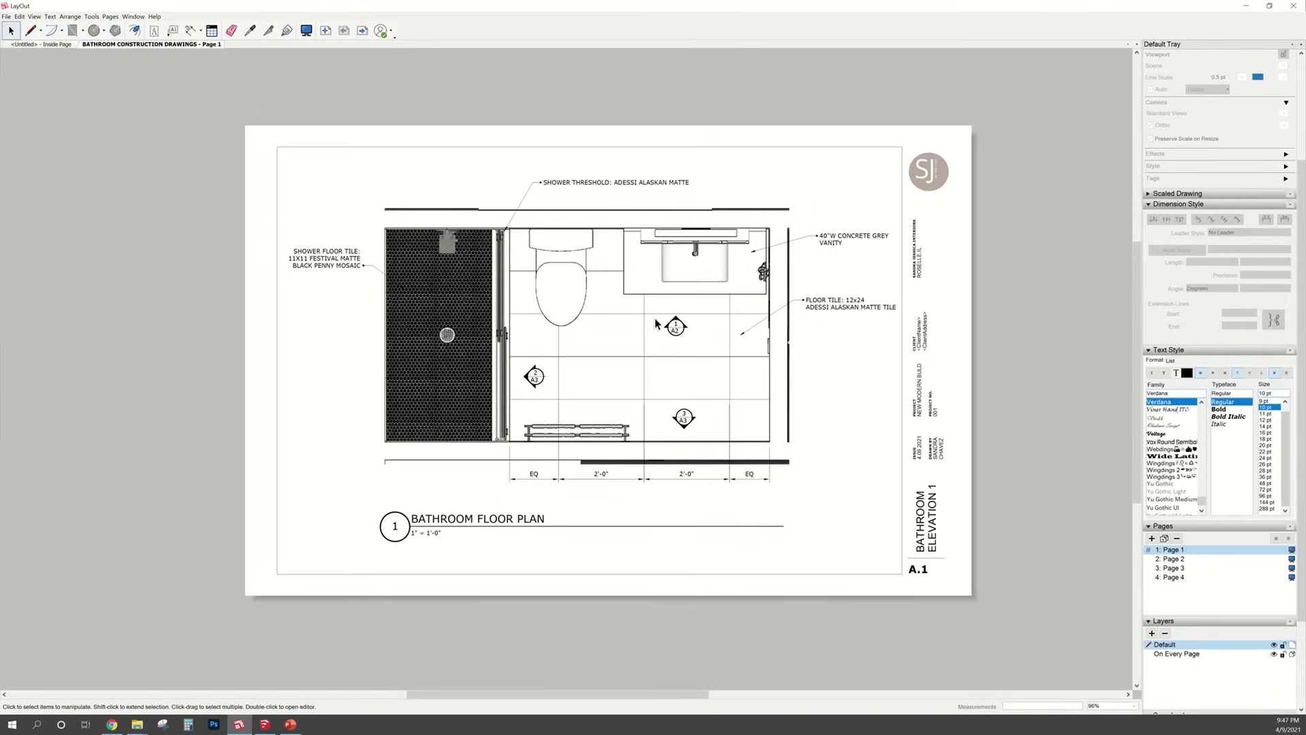
On page 1 of BATHROOM CONSTRUCTION DRAWINGS, change the shower threshold label's text to SHOWER DOOR: LEVITY 59X74
left_click(1175, 559)
left_click(1177, 568)
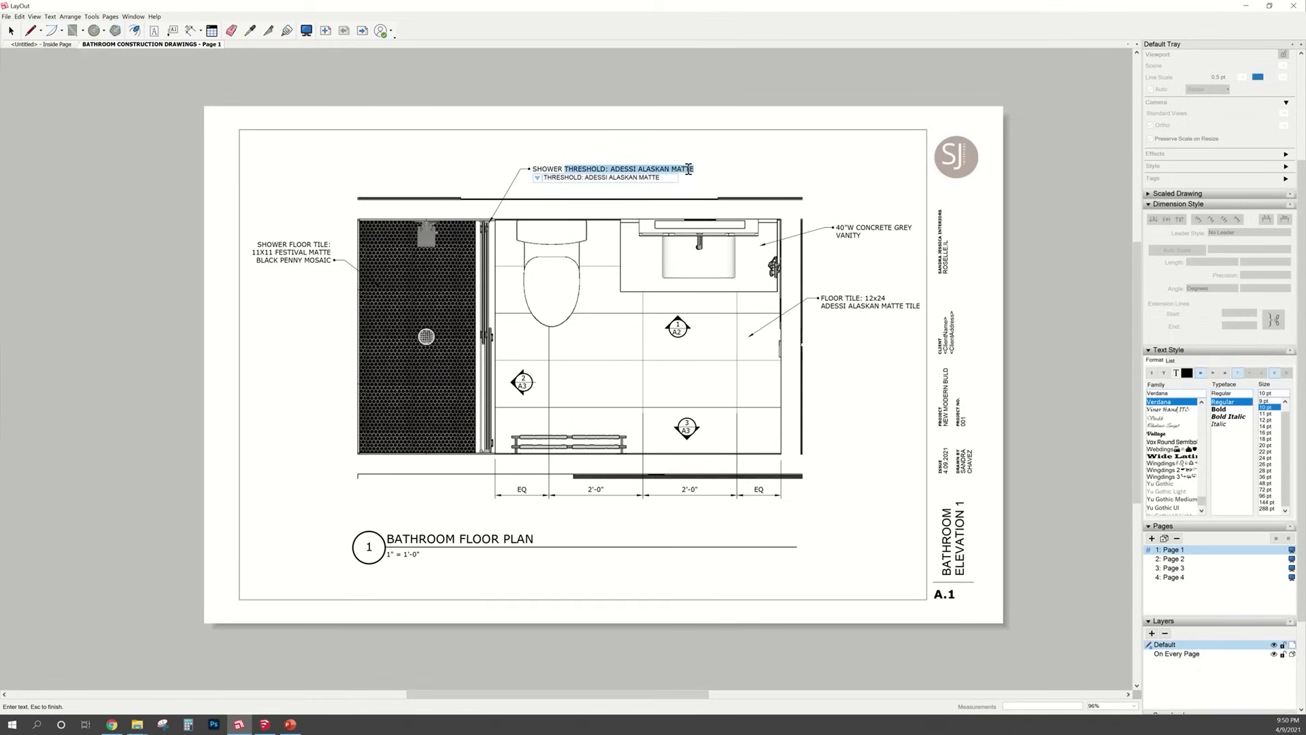
type("SHOWER DOOR")
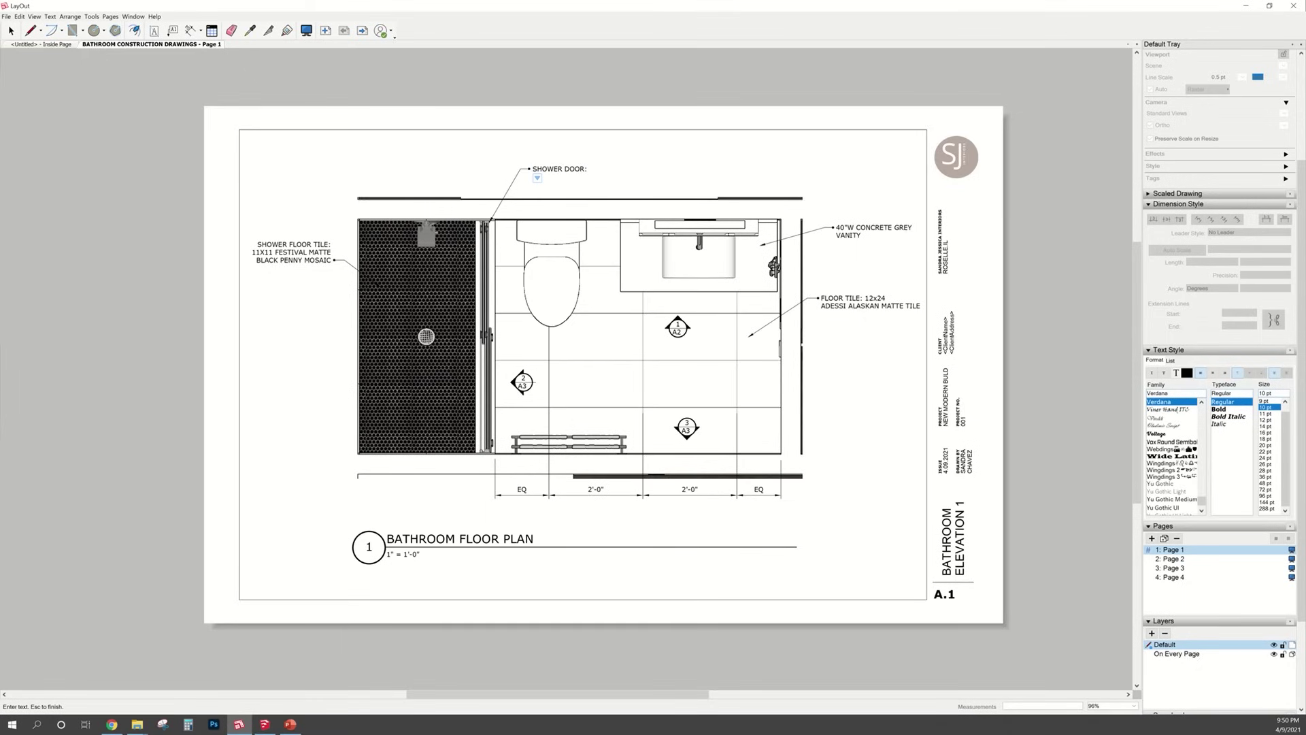
type(": LEVITY 59X74")
key("Escape")
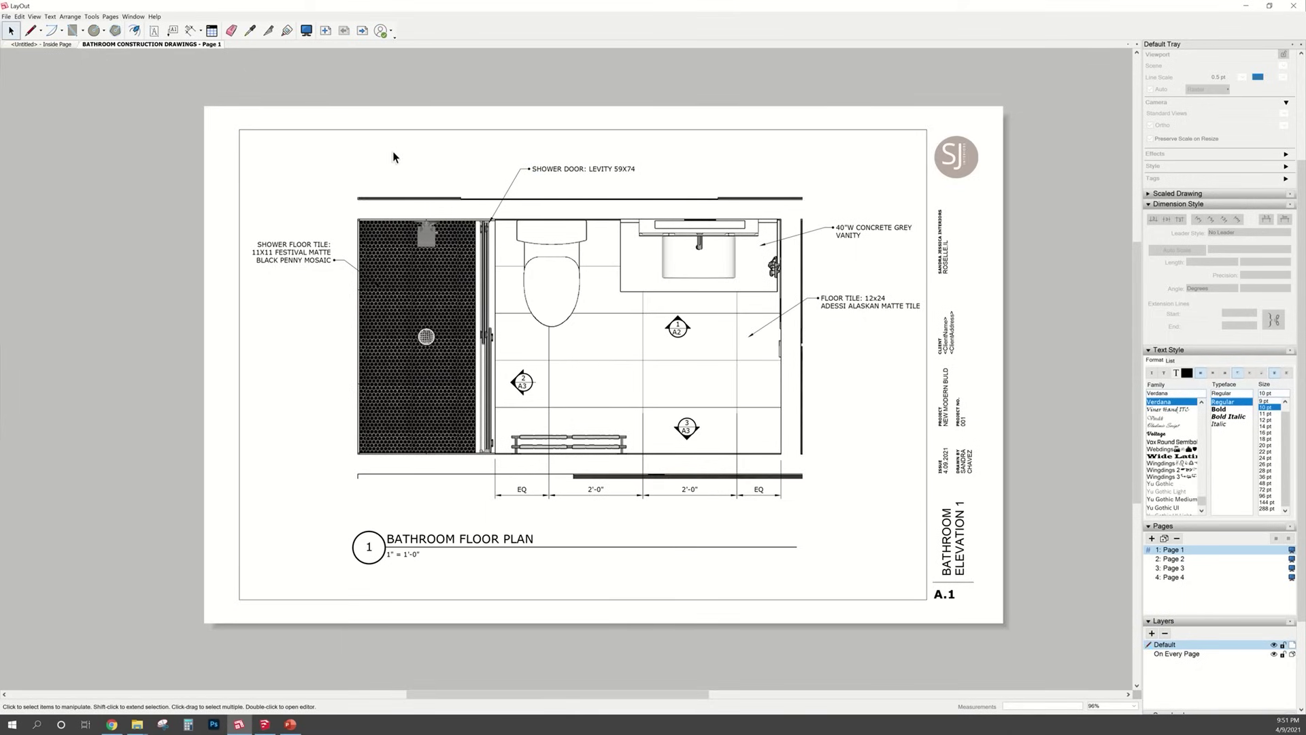
Review the labelled bathroom elevation drawings on pages 2 and 3
key("Page_Down")
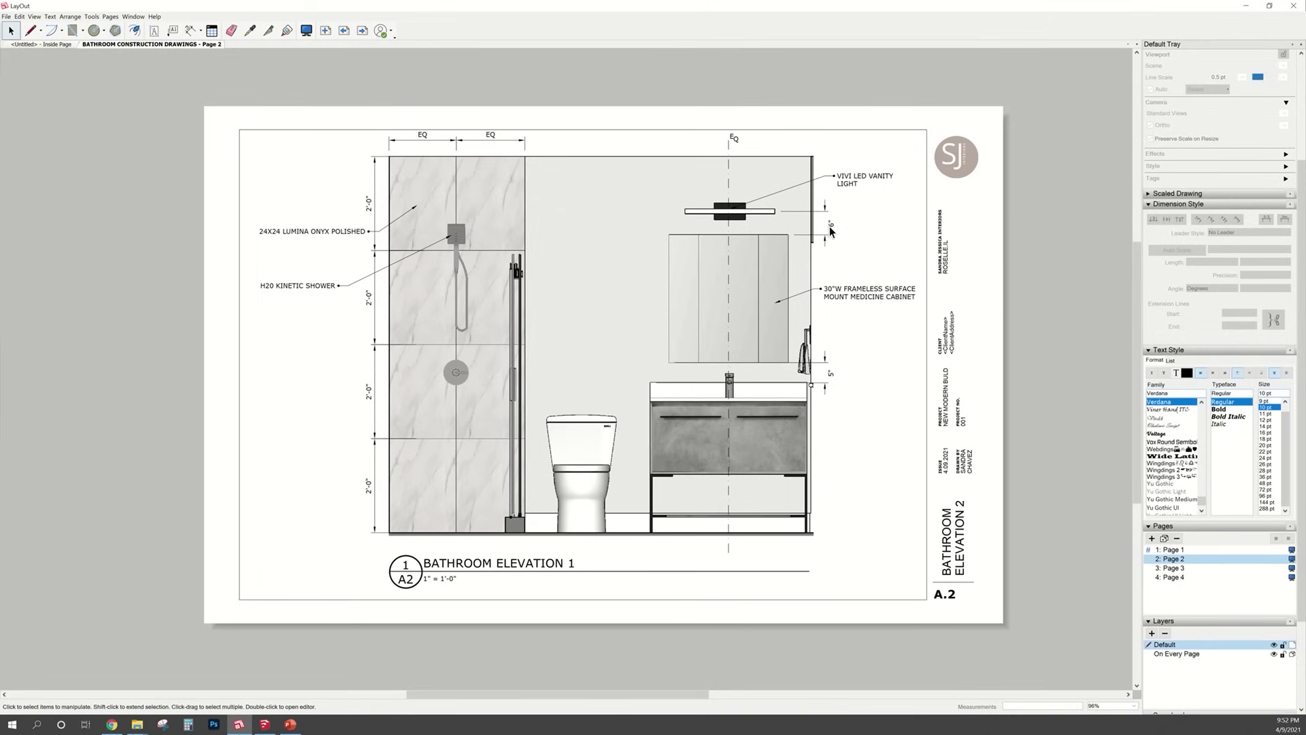
left_click(734, 140)
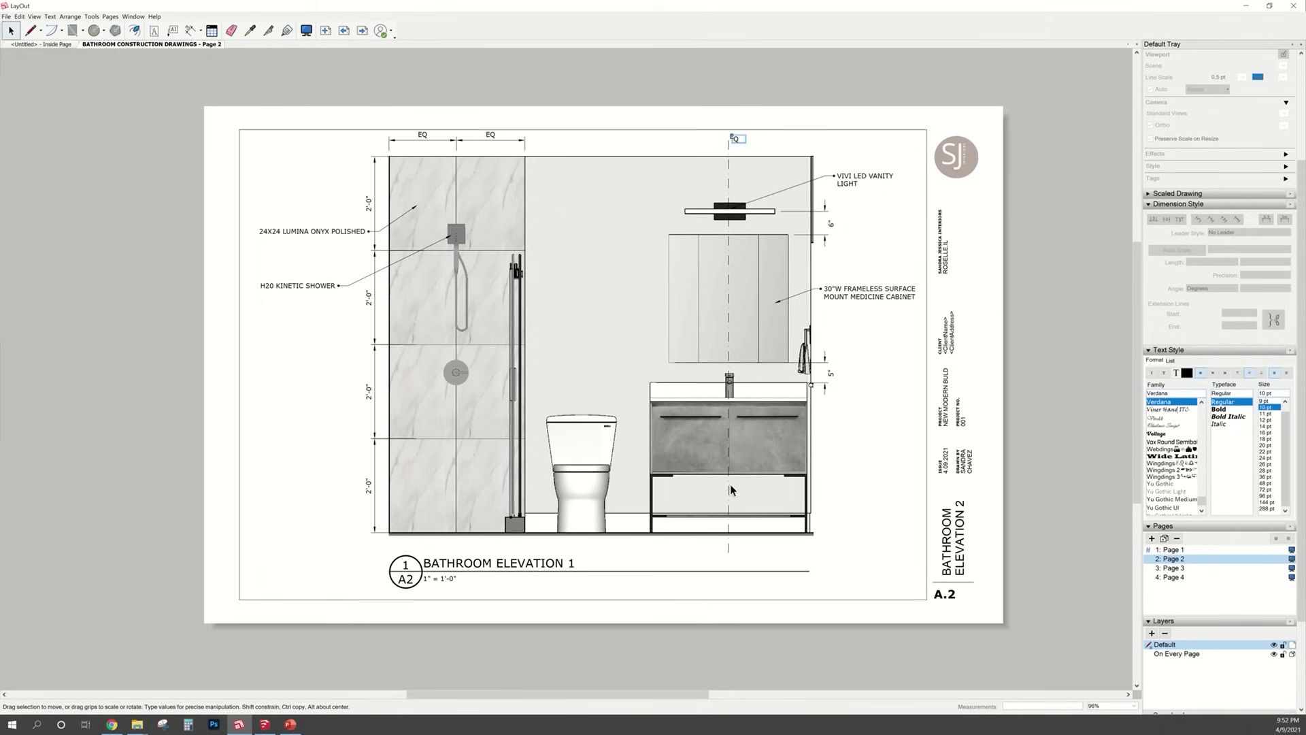
left_click(1178, 569)
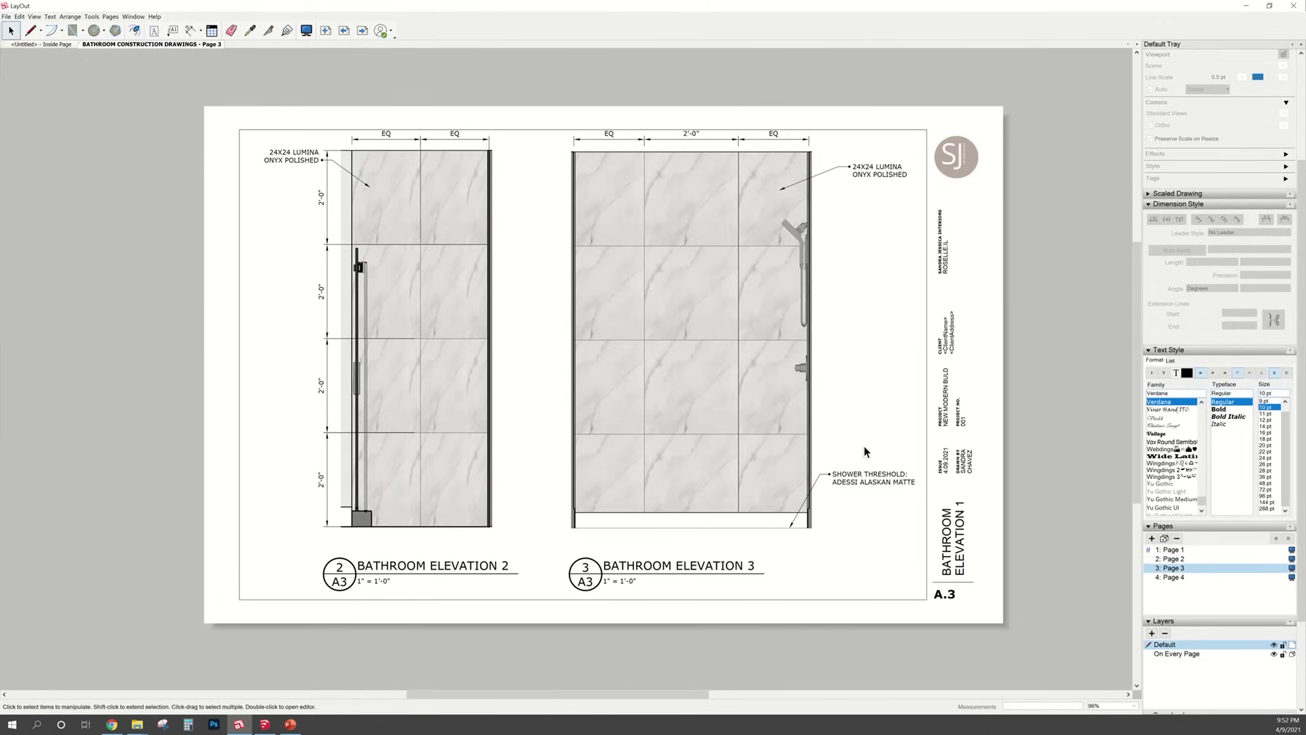